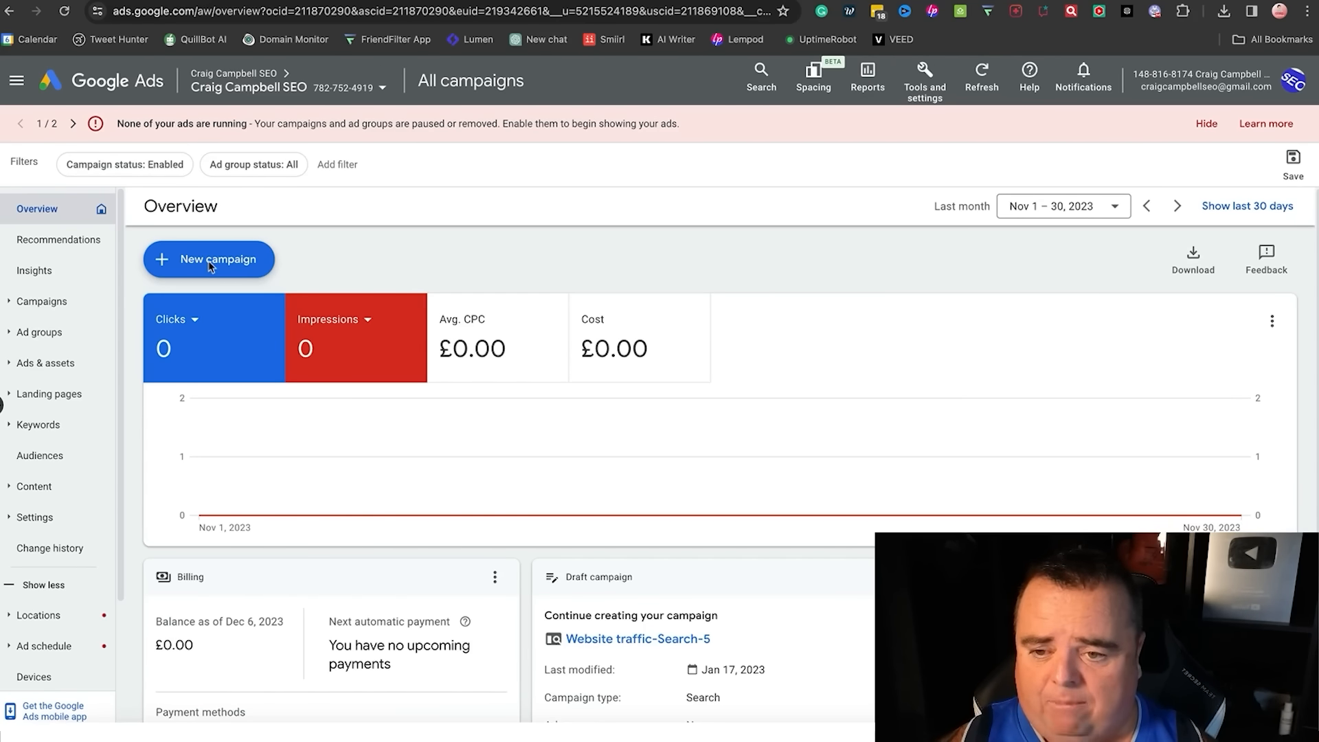
# Start creating a new campaign from the account overview.
pyautogui.click(186, 265)
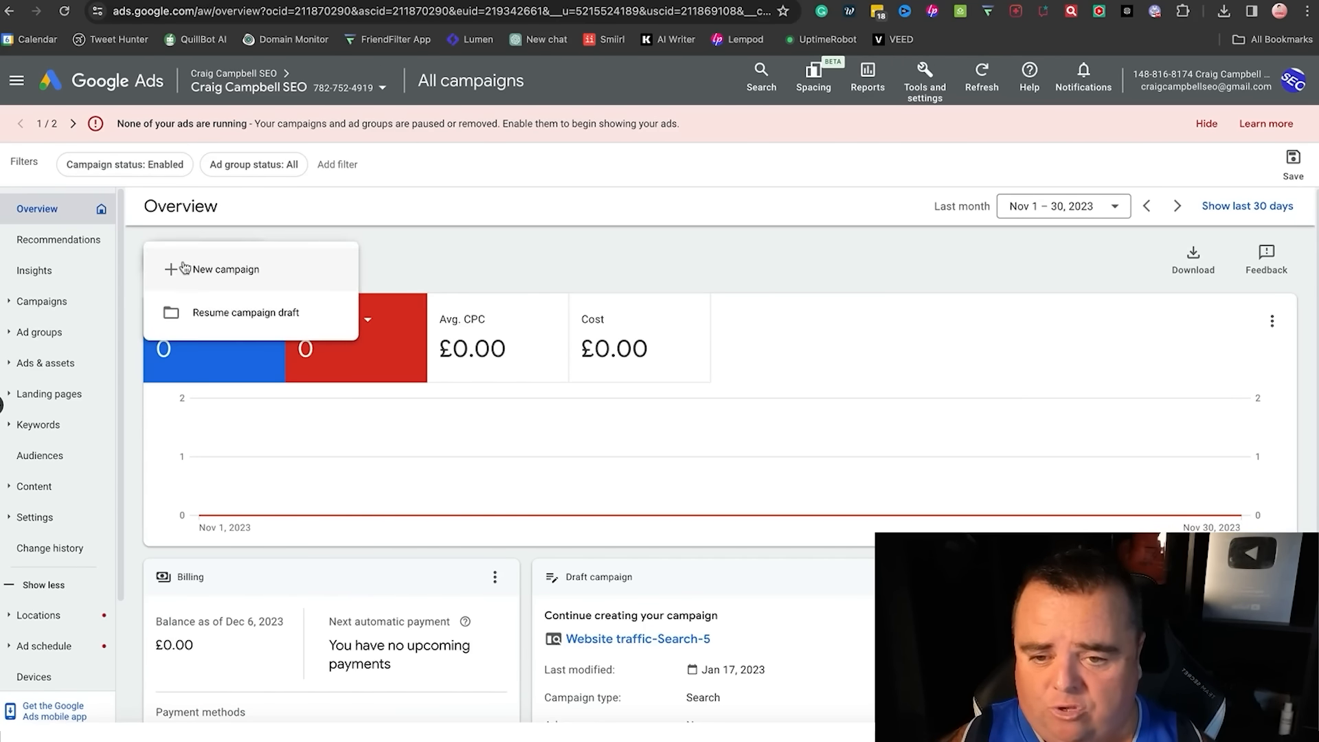
pyautogui.click(218, 270)
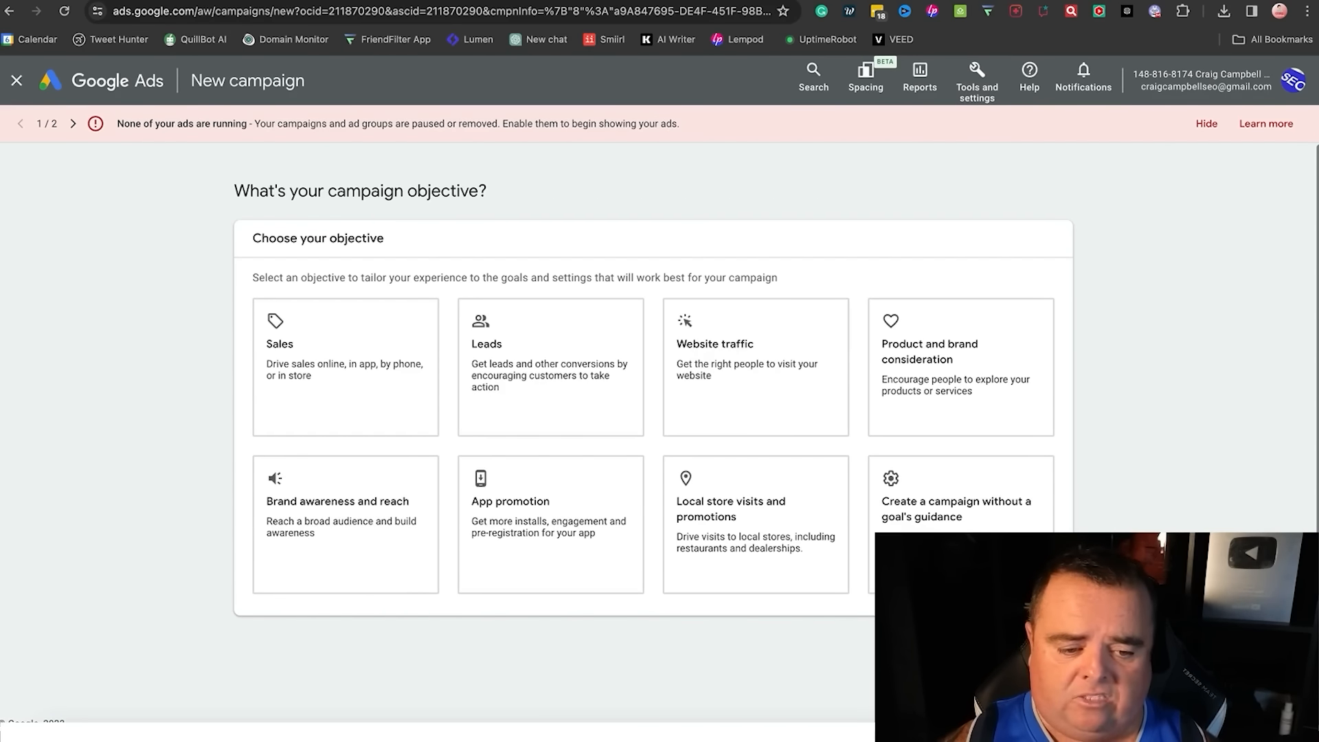
# Switch to Google Ads Editor to view its ad editing and accounts windows, and return to the new campaign in the browser.
pyautogui.press('super+Tab')
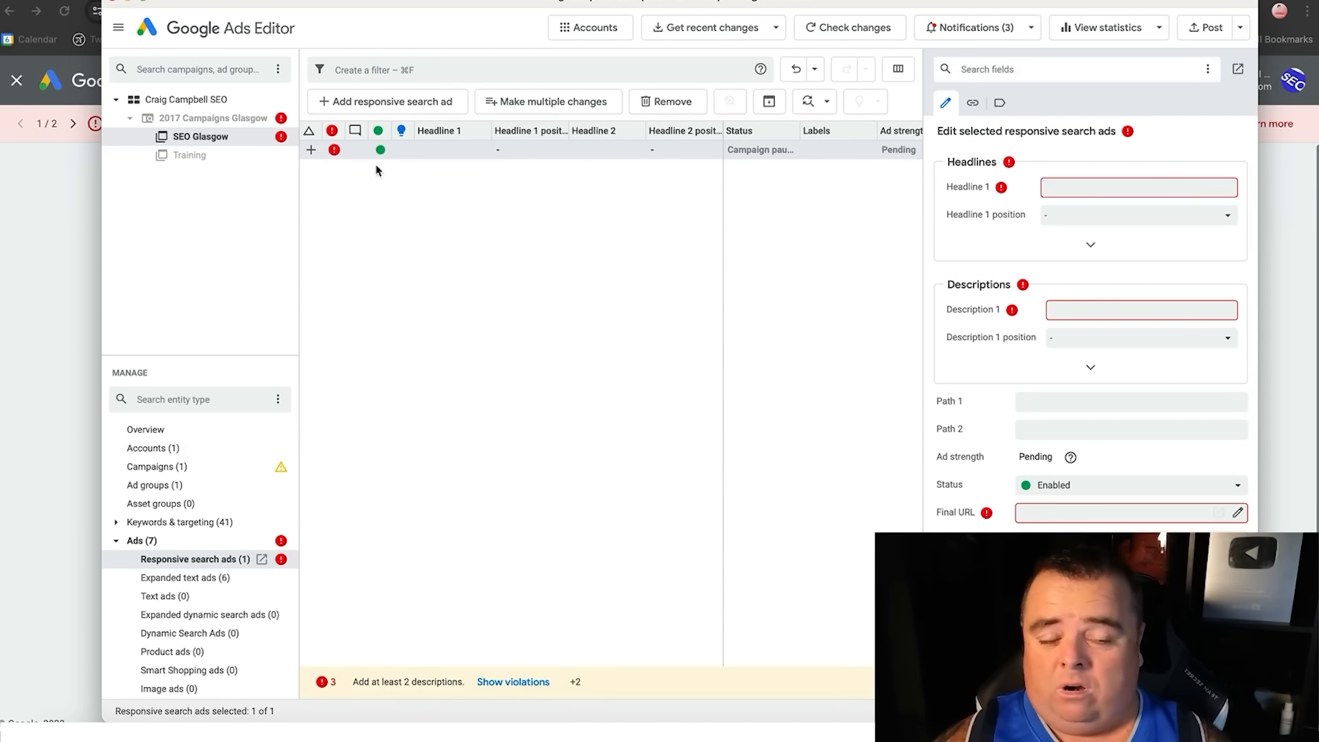
pyautogui.click(113, 2)
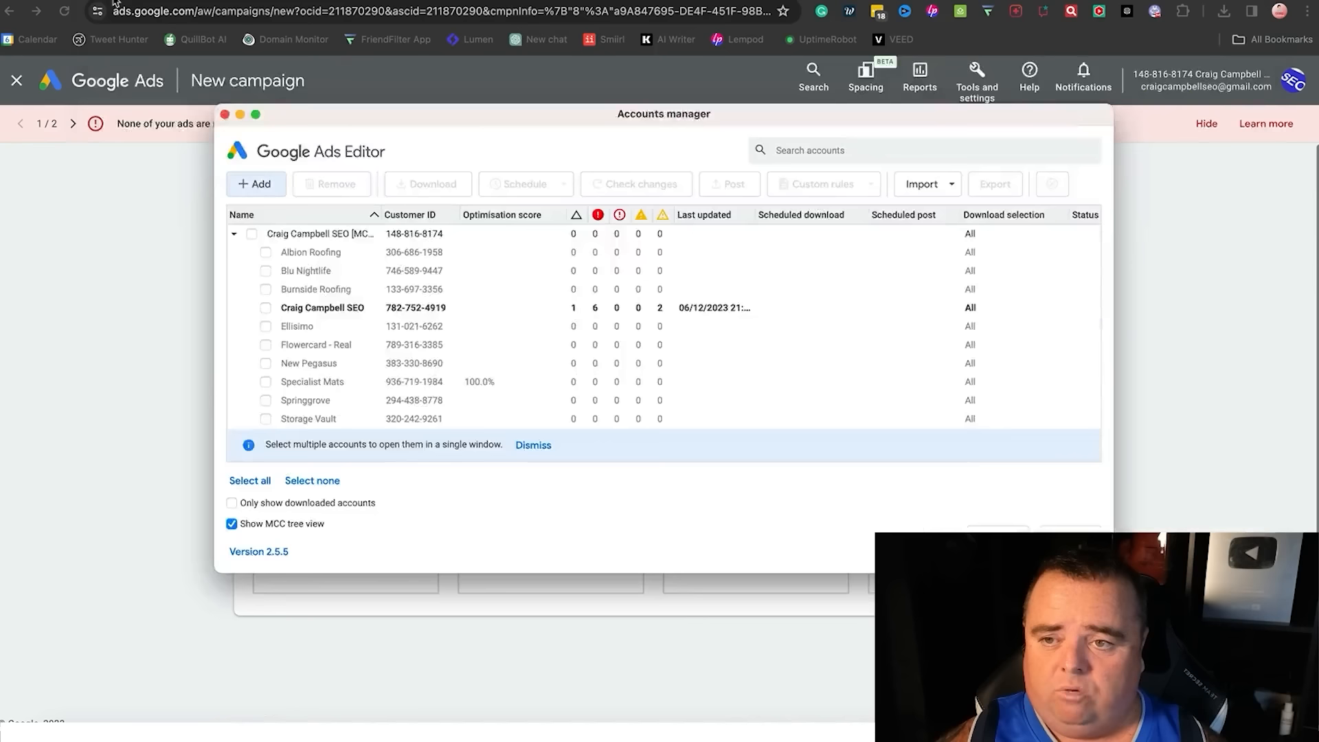
pyautogui.click(313, 12)
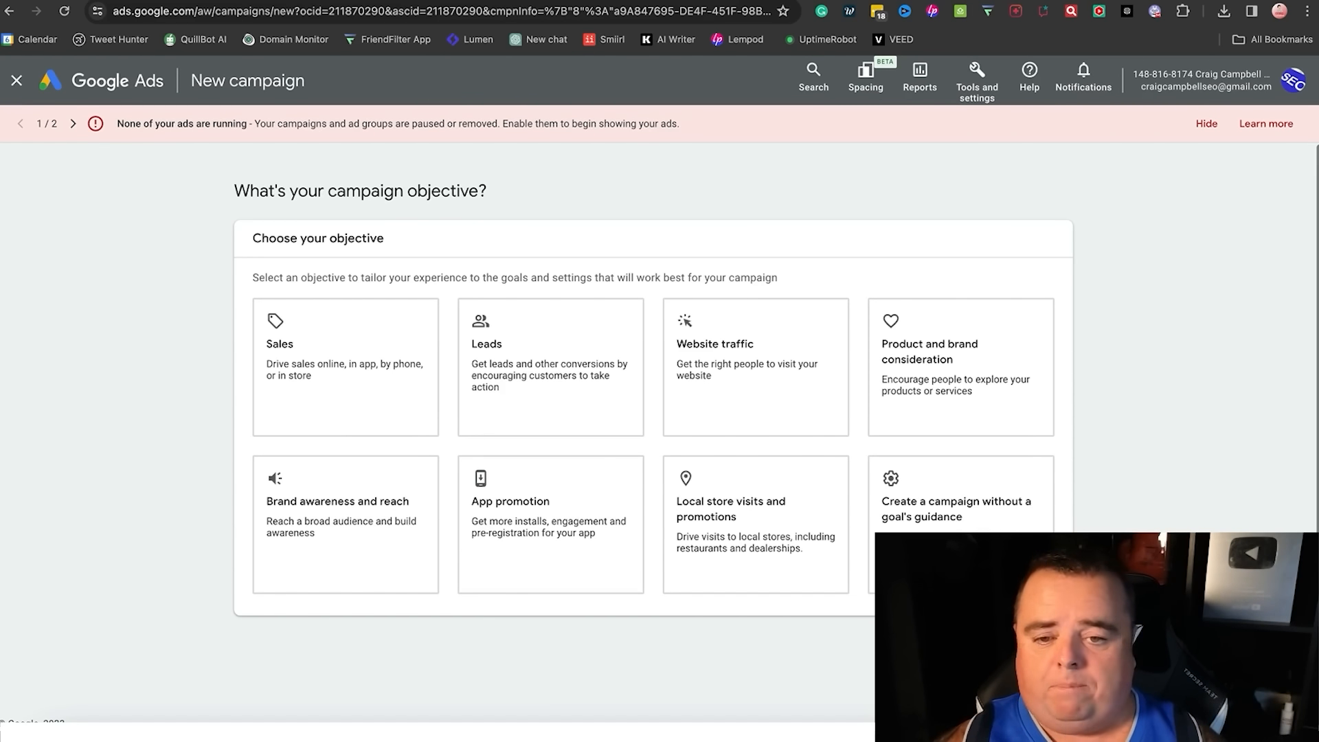
# Select the Sales, Leads and Website traffic objectives in turn to compare the conversion goals offered for each.
pyautogui.click(401, 377)
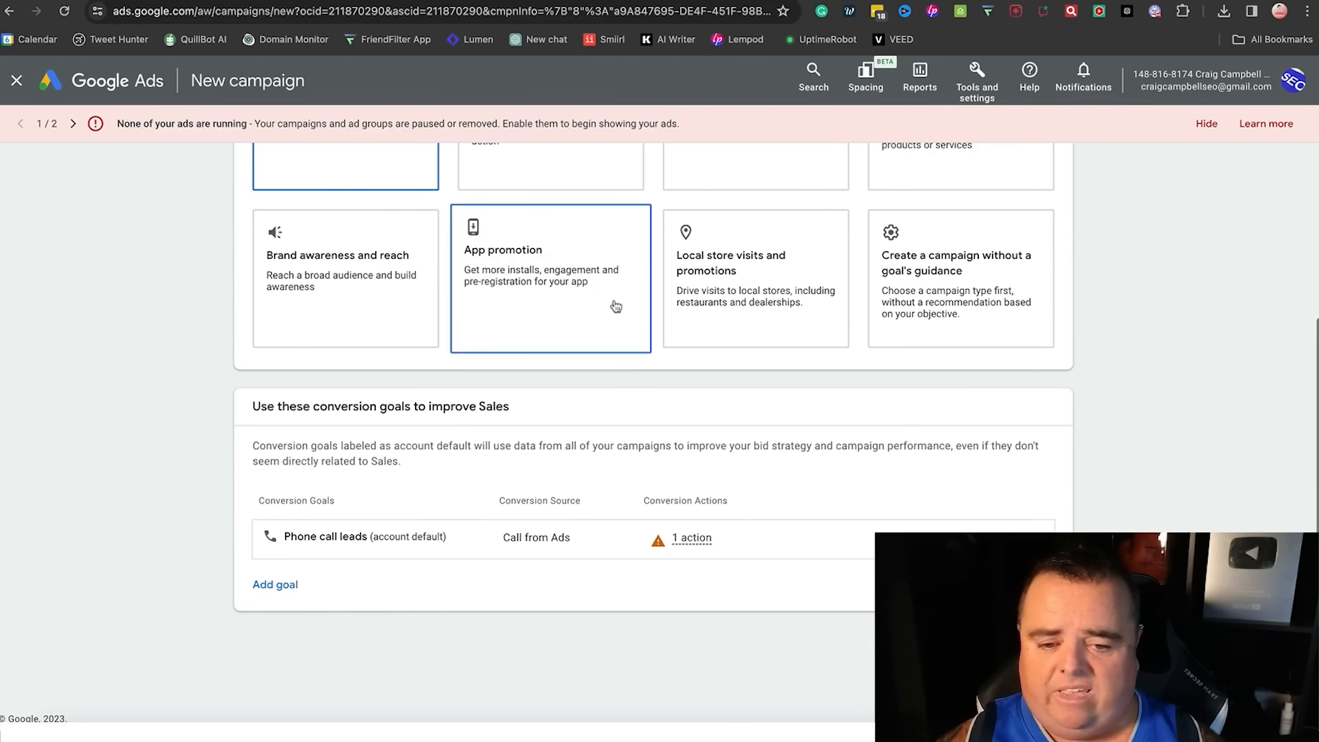
pyautogui.scroll(4, 756, 412)
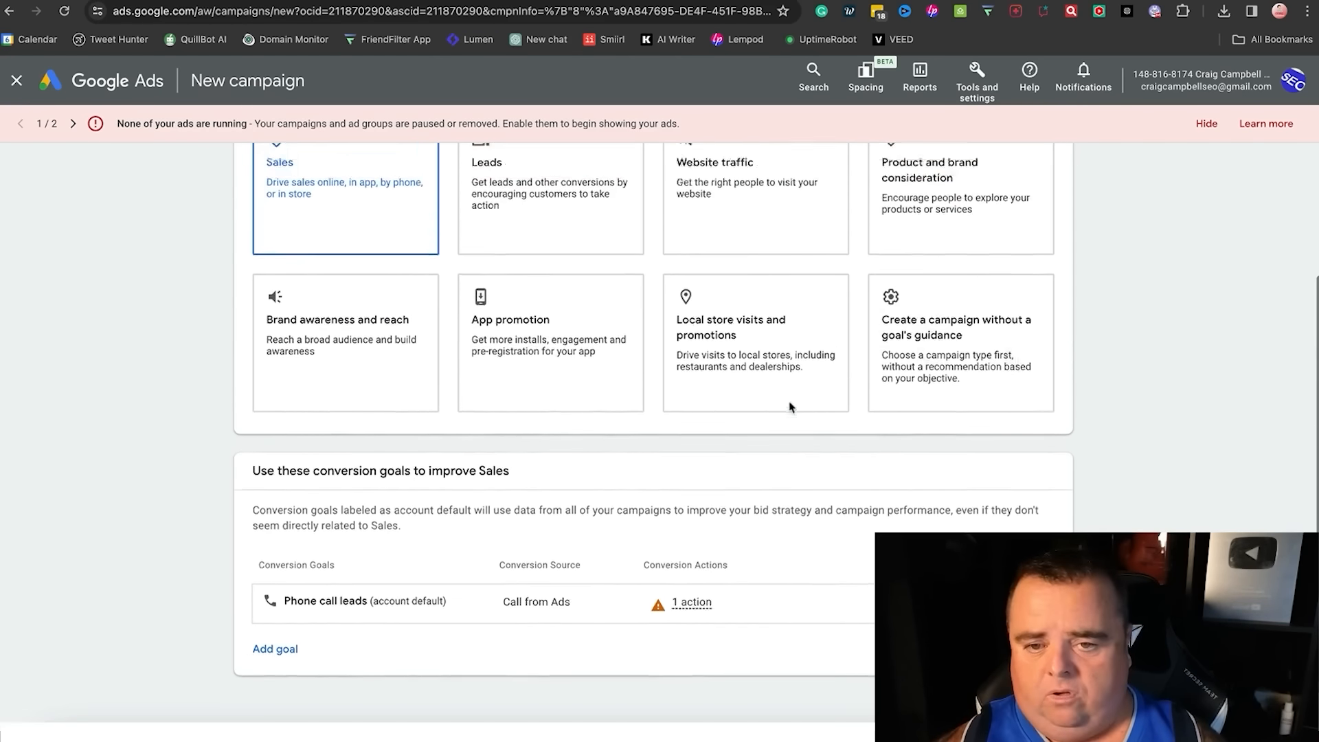
pyautogui.click(584, 404)
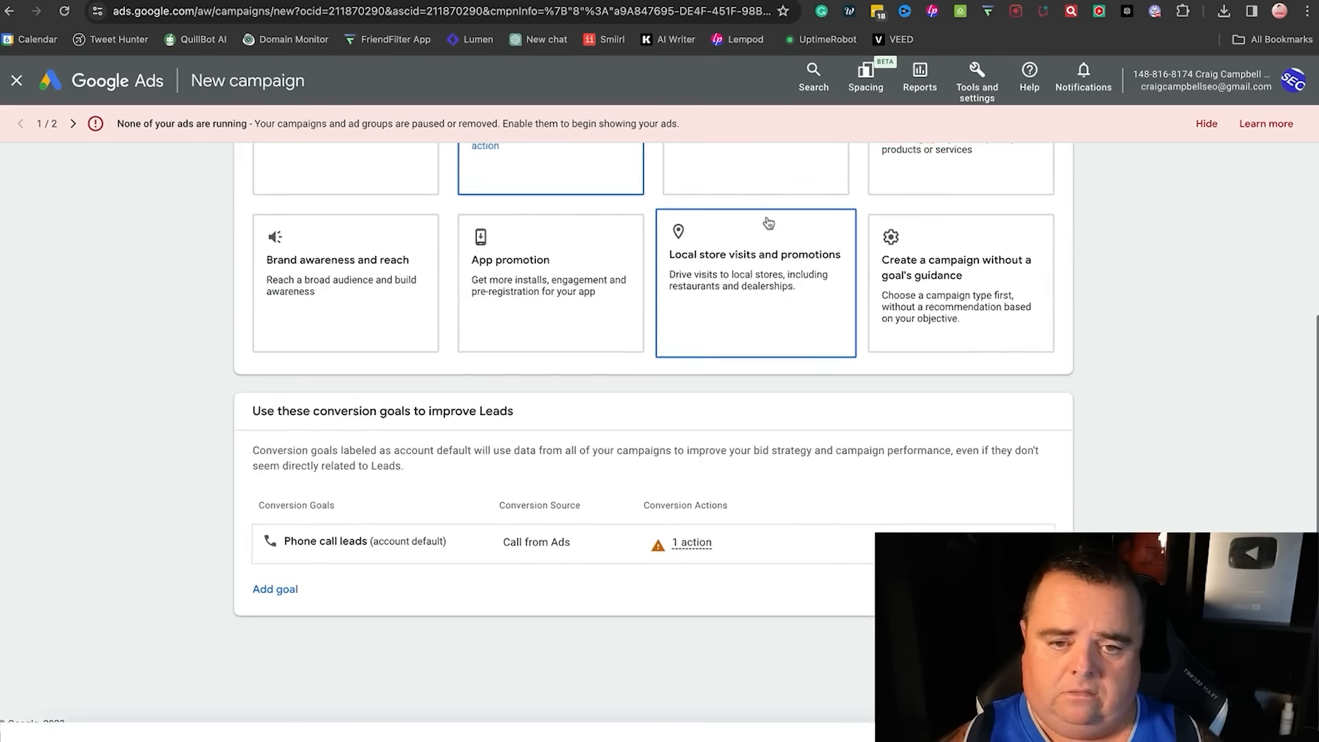
pyautogui.scroll(5, 765, 220)
pyautogui.click(745, 330)
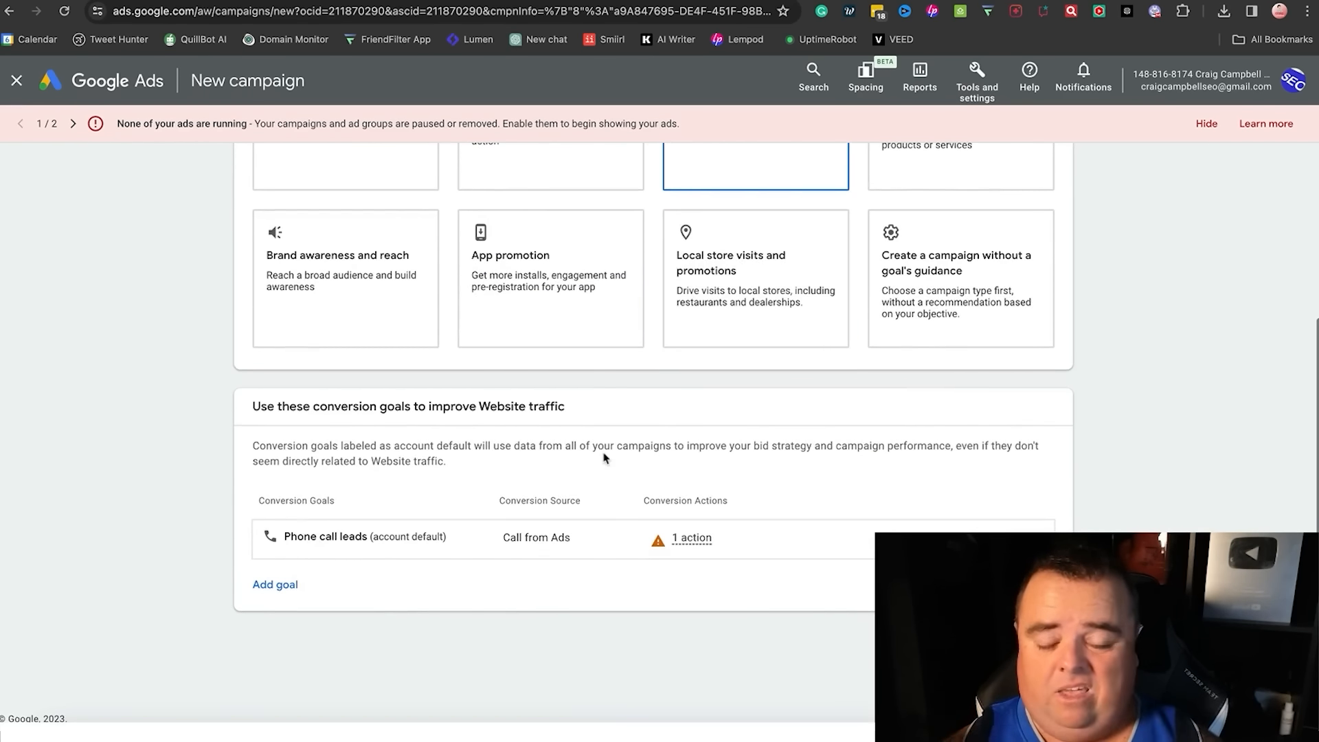
# Try the Product and brand consideration and the Local store visits and promotions objectives to review their campaign types and settings.
pyautogui.scroll(3, 1175, 294)
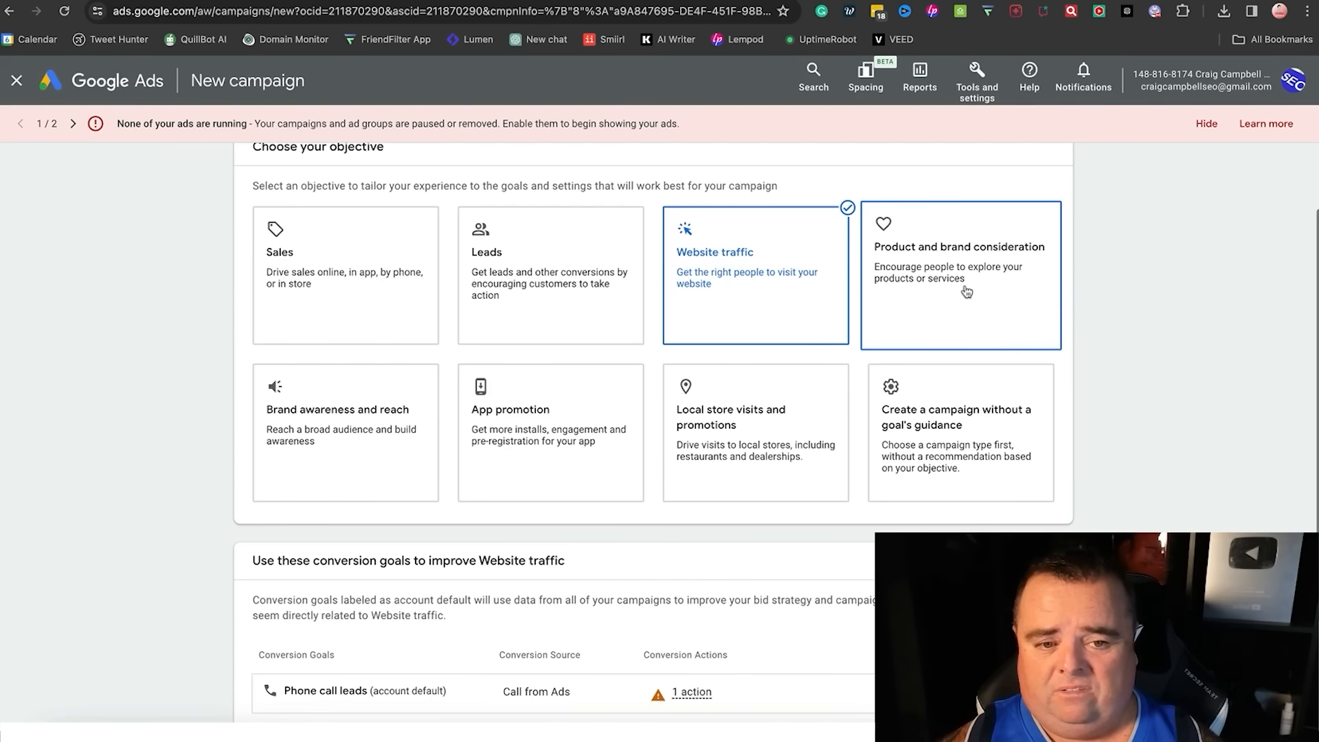
pyautogui.click(918, 300)
pyautogui.scroll(-3, 918, 298)
pyautogui.click(839, 297)
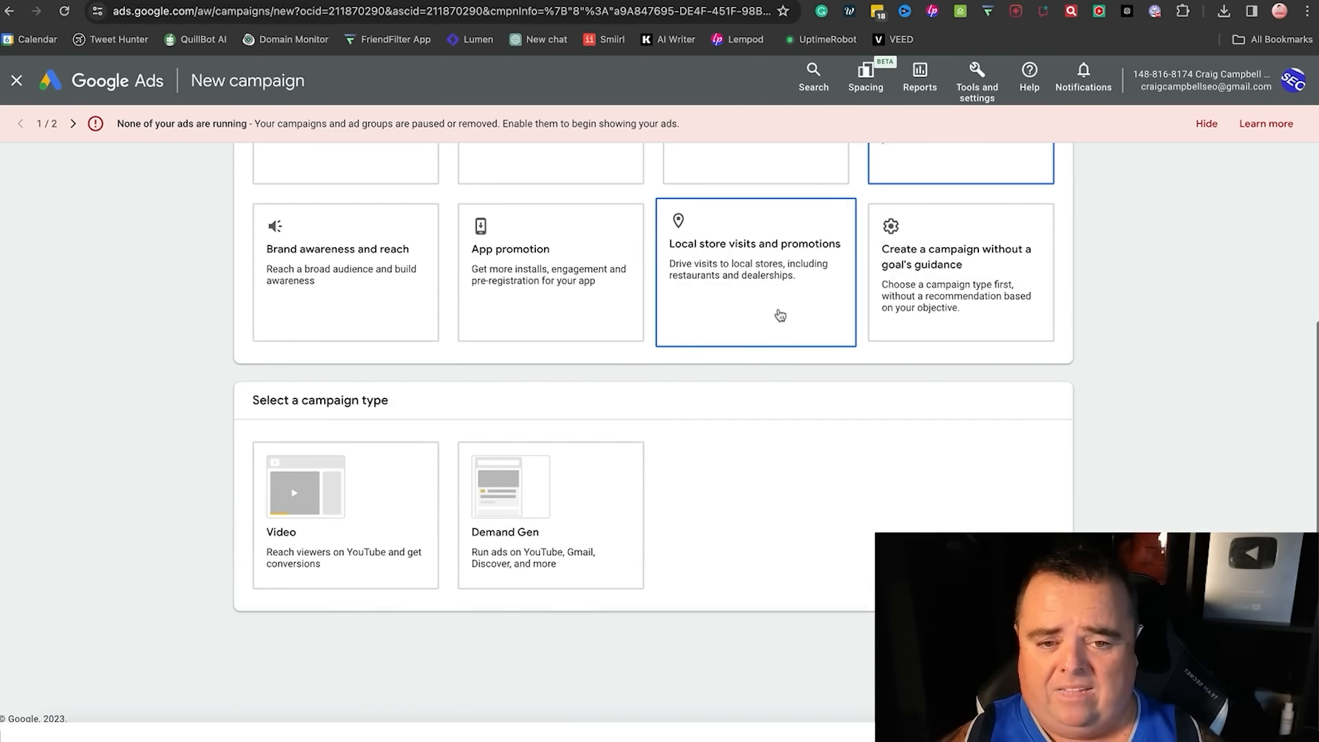
pyautogui.scroll(-5, 770, 311)
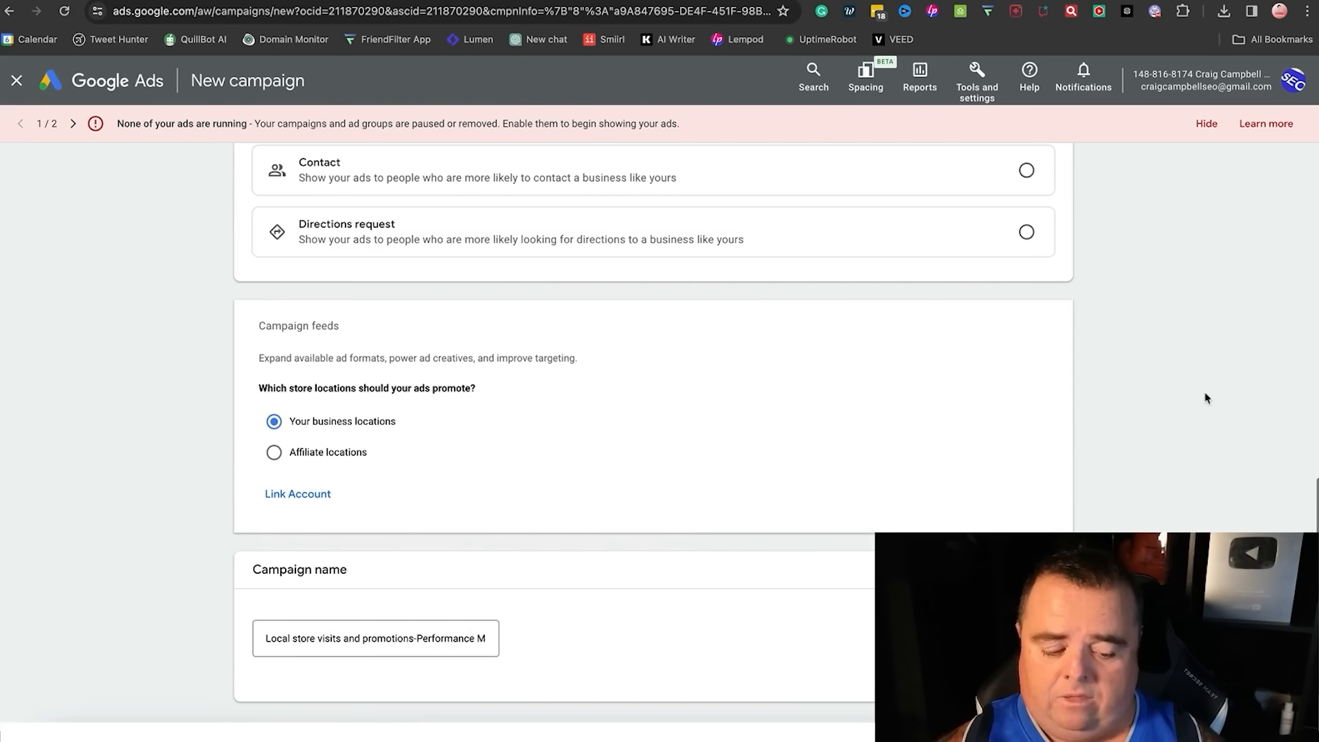
pyautogui.scroll(2, 1206, 399)
pyautogui.scroll(7, 1205, 398)
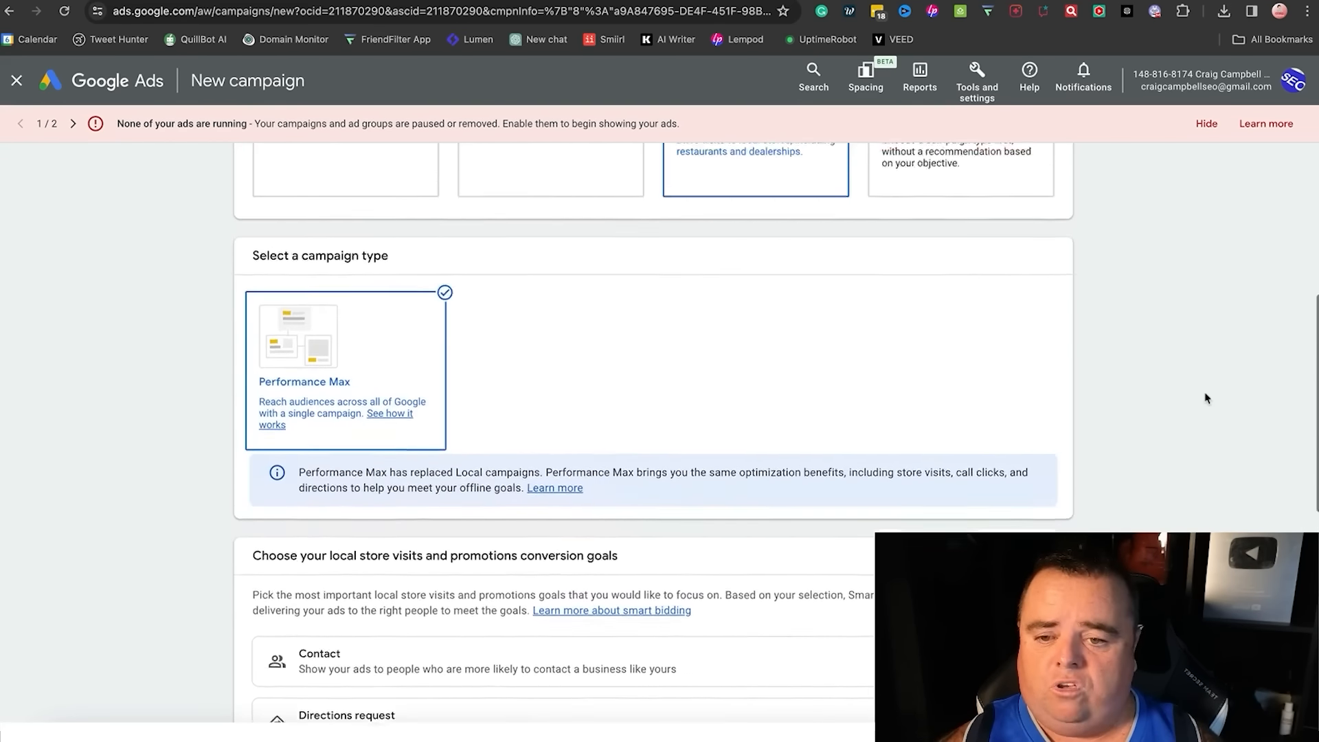
pyautogui.scroll(1, 1206, 398)
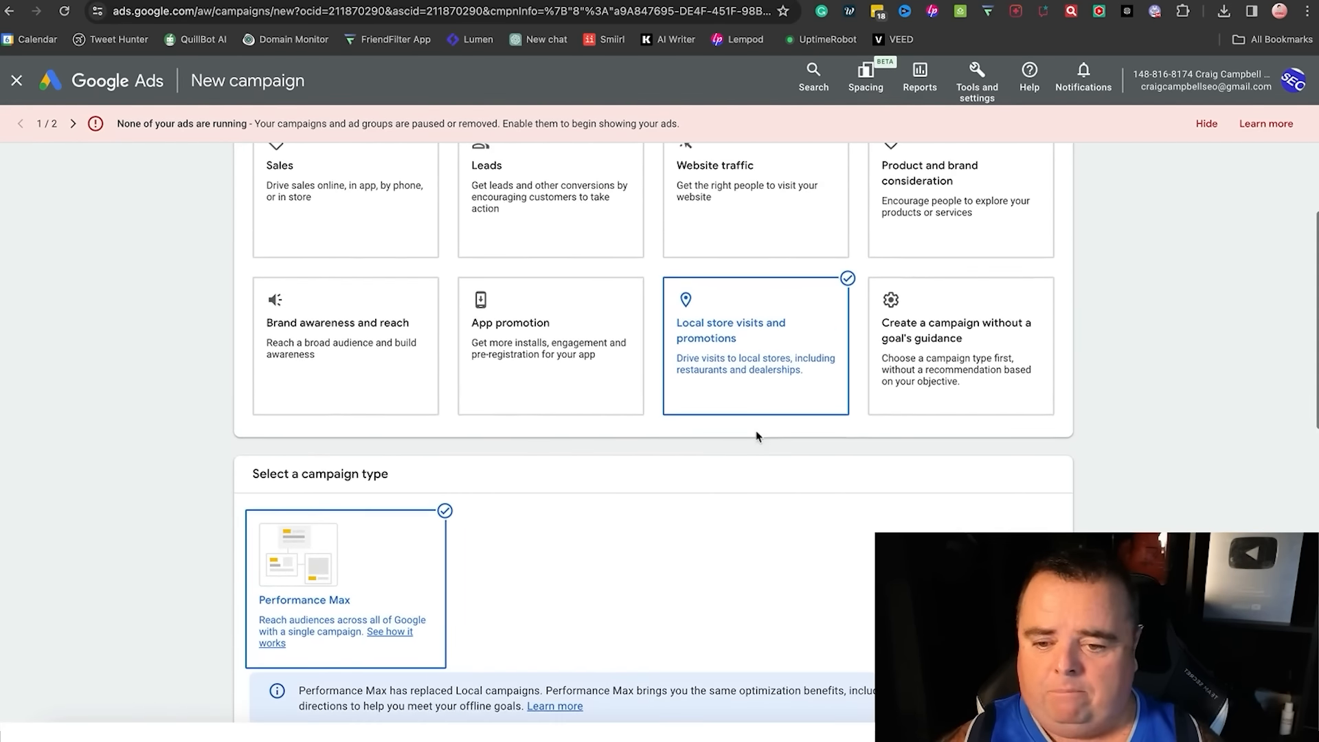
# Try the App promotion objective and review its campaign type, subtypes and platform options.
pyautogui.click(589, 344)
pyautogui.scroll(-4, 586, 341)
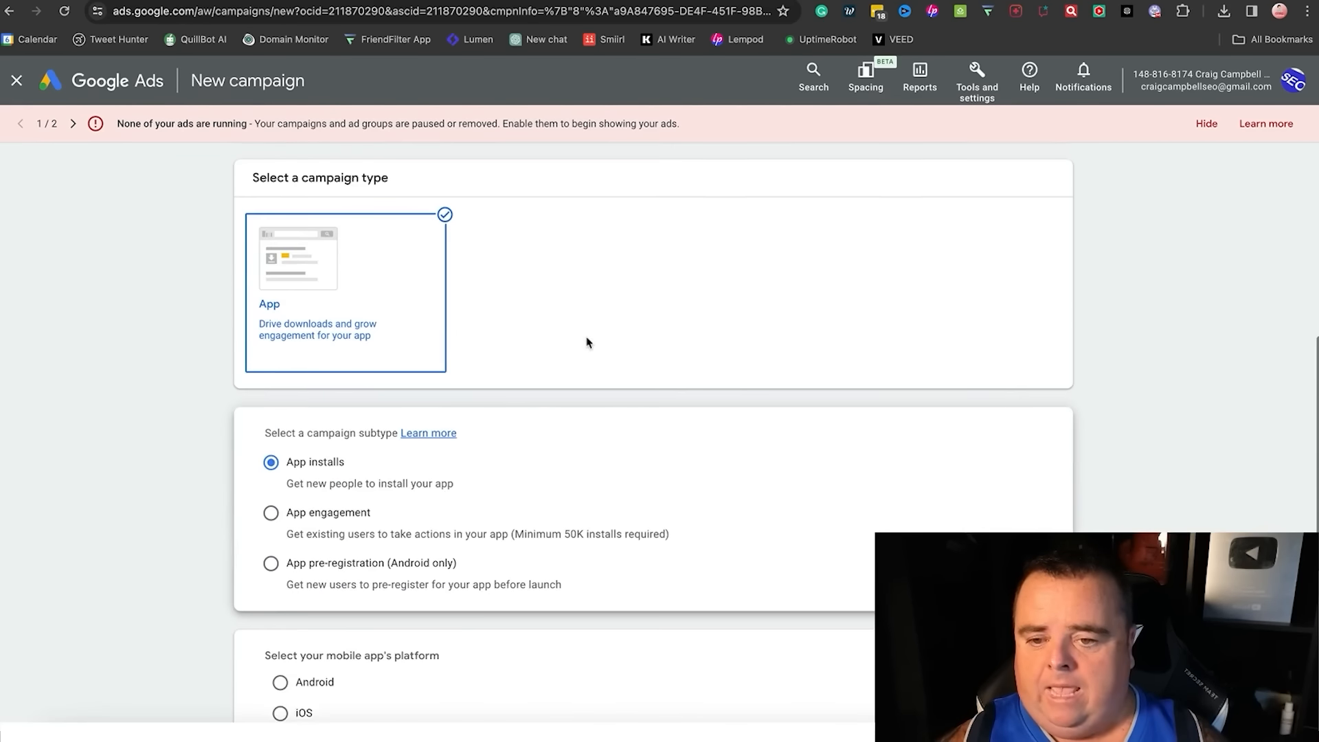
pyautogui.scroll(2, 574, 327)
pyautogui.scroll(4, 566, 325)
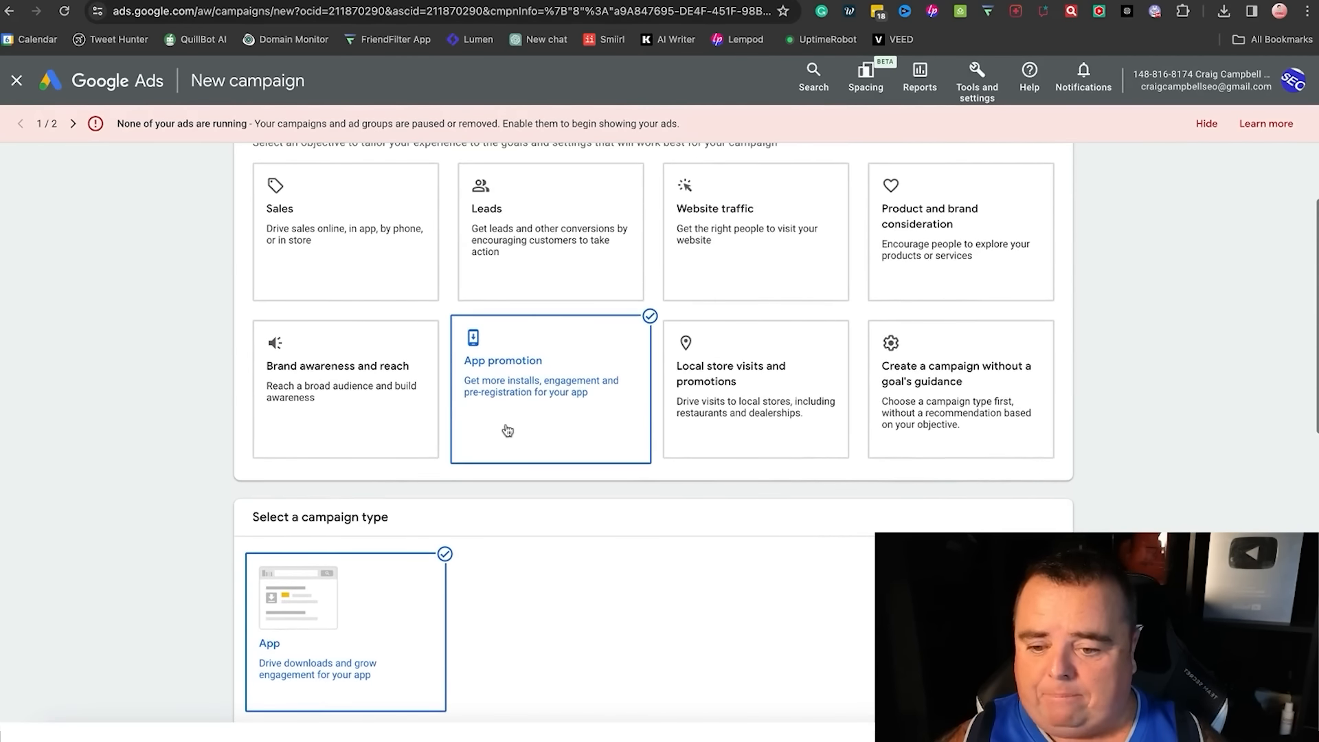
# Try the Brand awareness and reach objective with the Video campaign type to review its campaign subtypes.
pyautogui.click(333, 421)
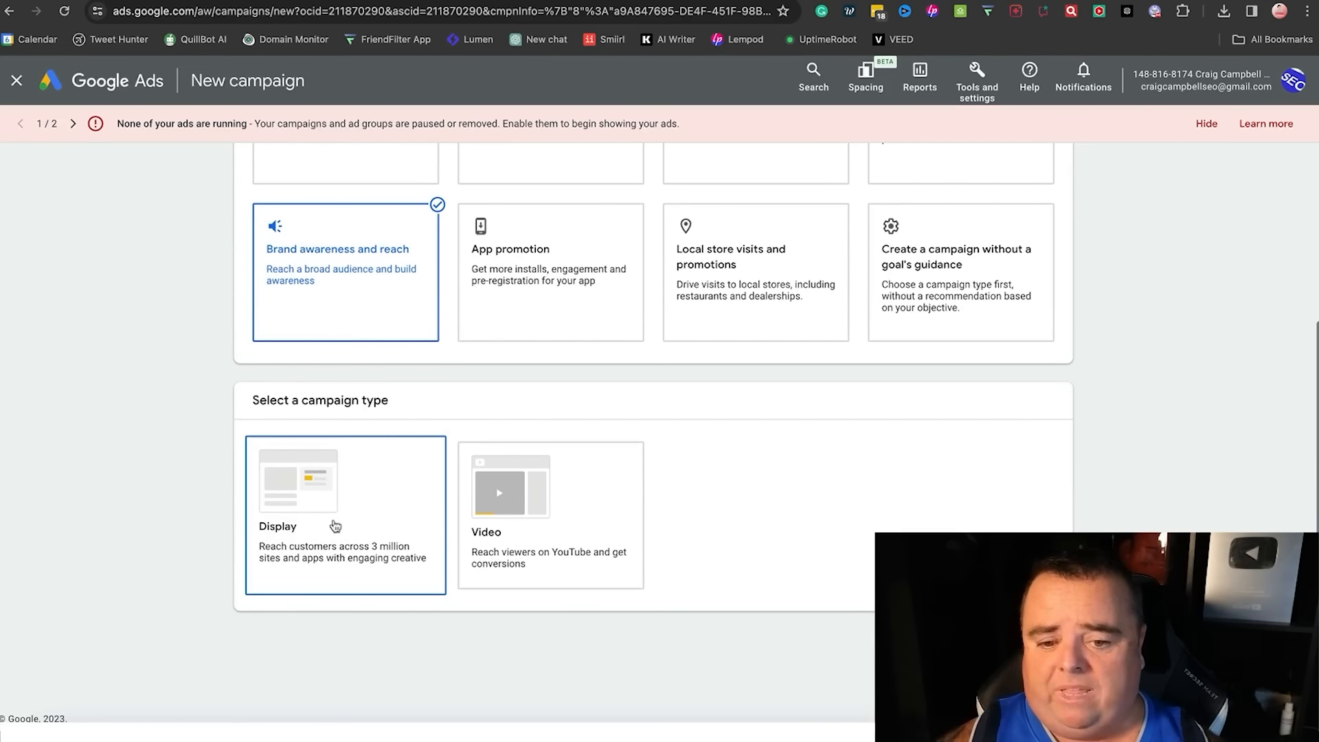
pyautogui.click(481, 548)
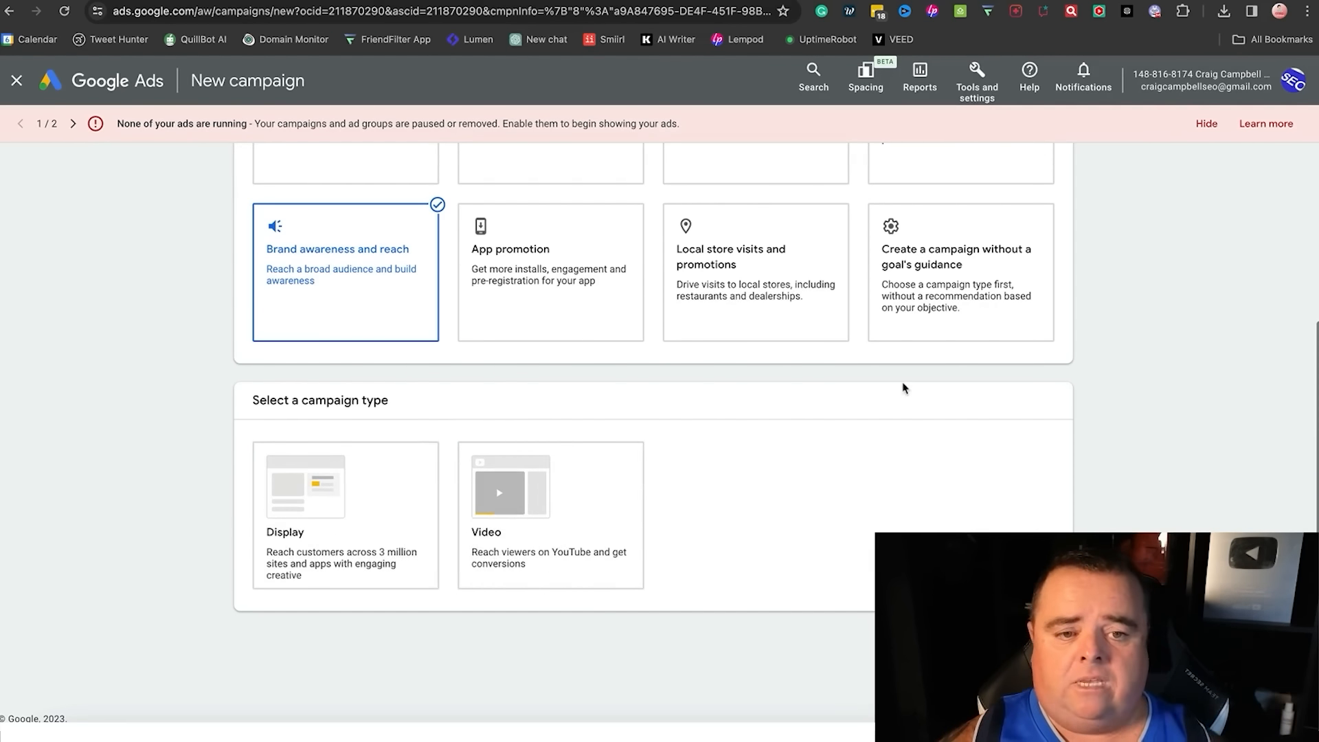
pyautogui.scroll(3, 1120, 273)
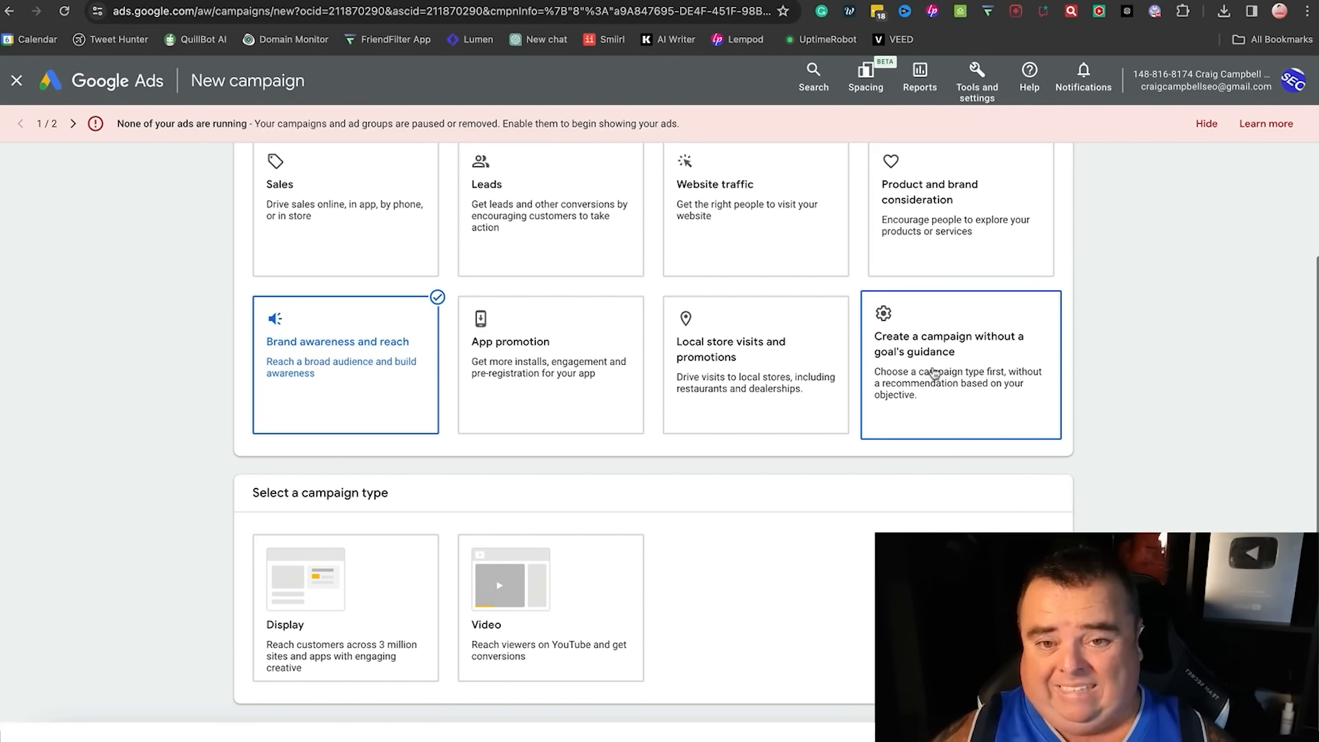
pyautogui.scroll(1, 935, 373)
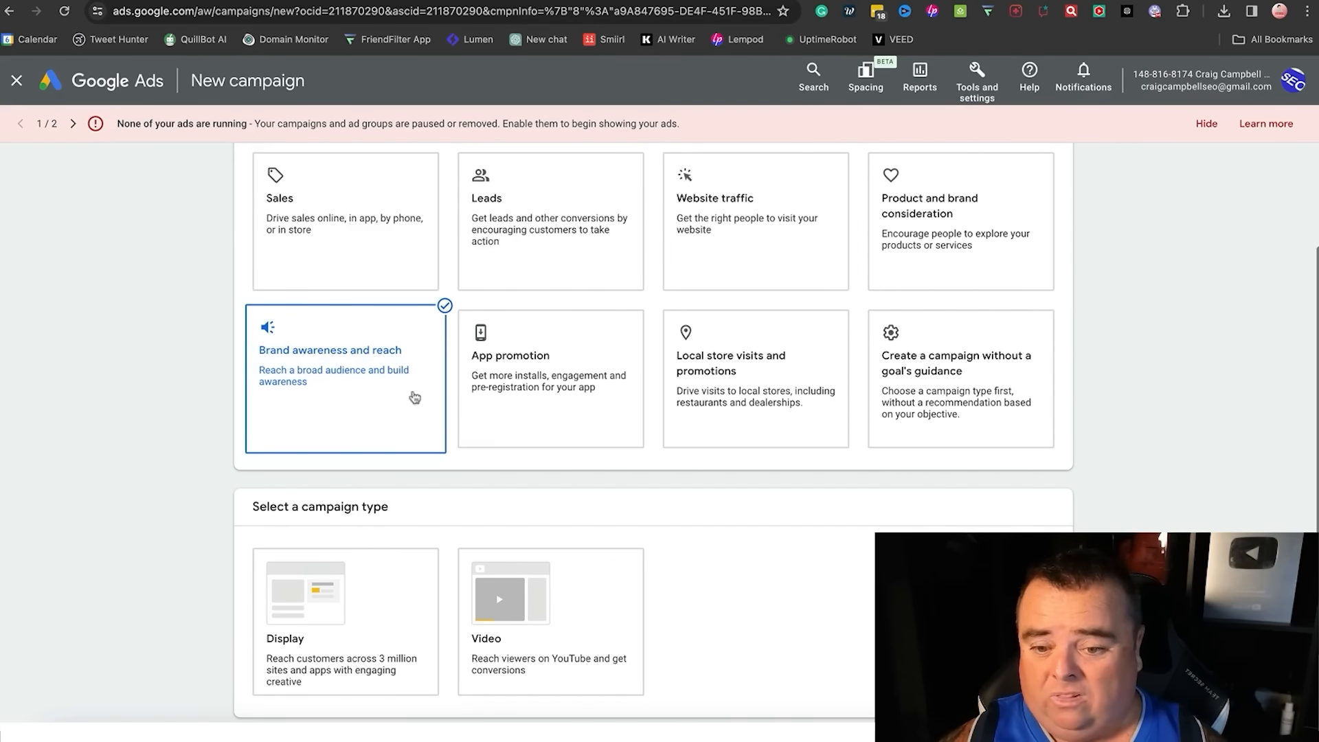
pyautogui.click(592, 643)
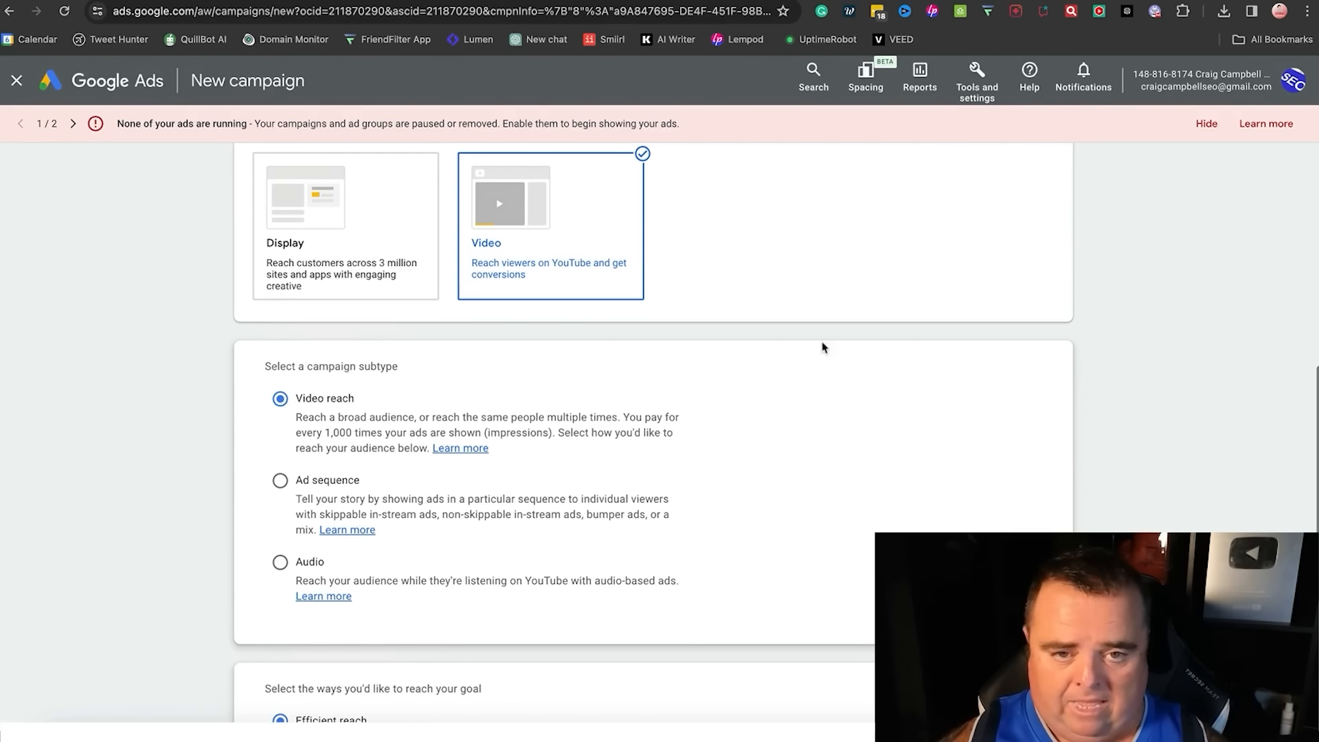
# Select the Sales objective and inspect the conversion action details of its Phone call leads goal.
pyautogui.scroll(6, 1116, 327)
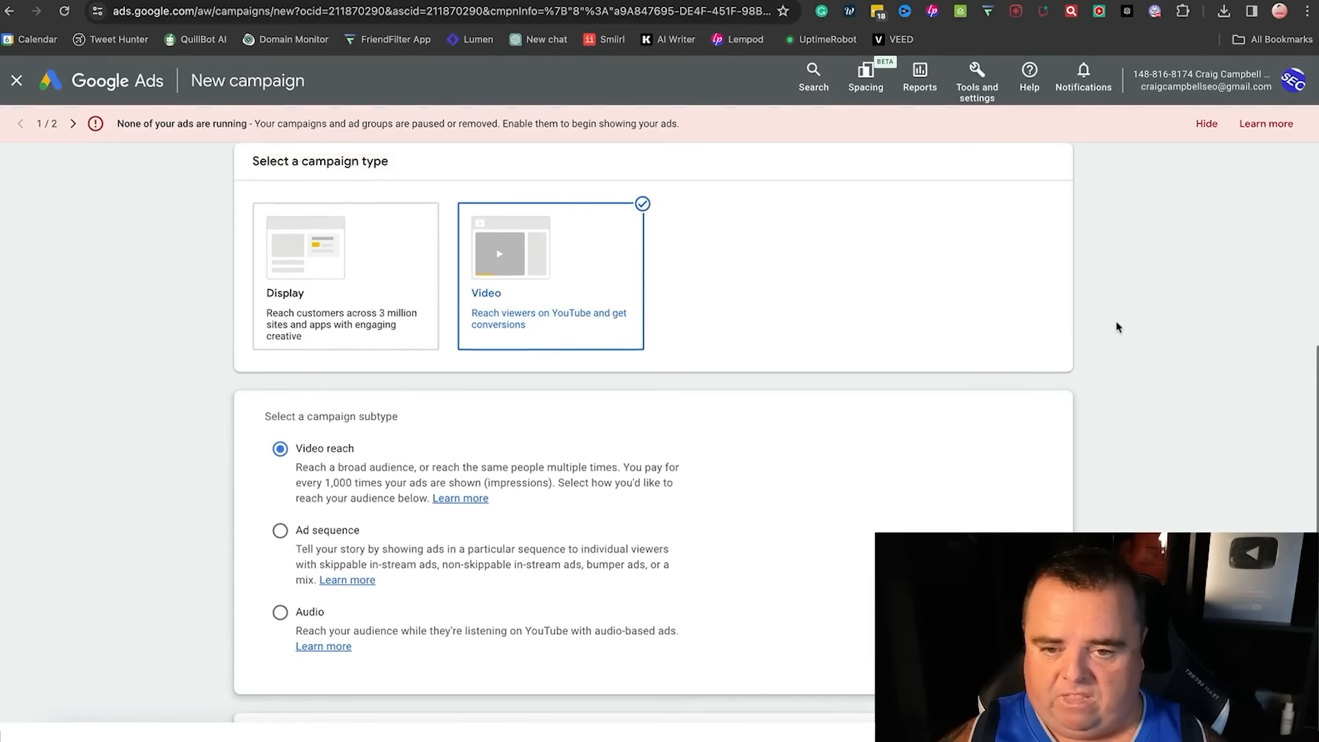
pyautogui.scroll(2, 1116, 328)
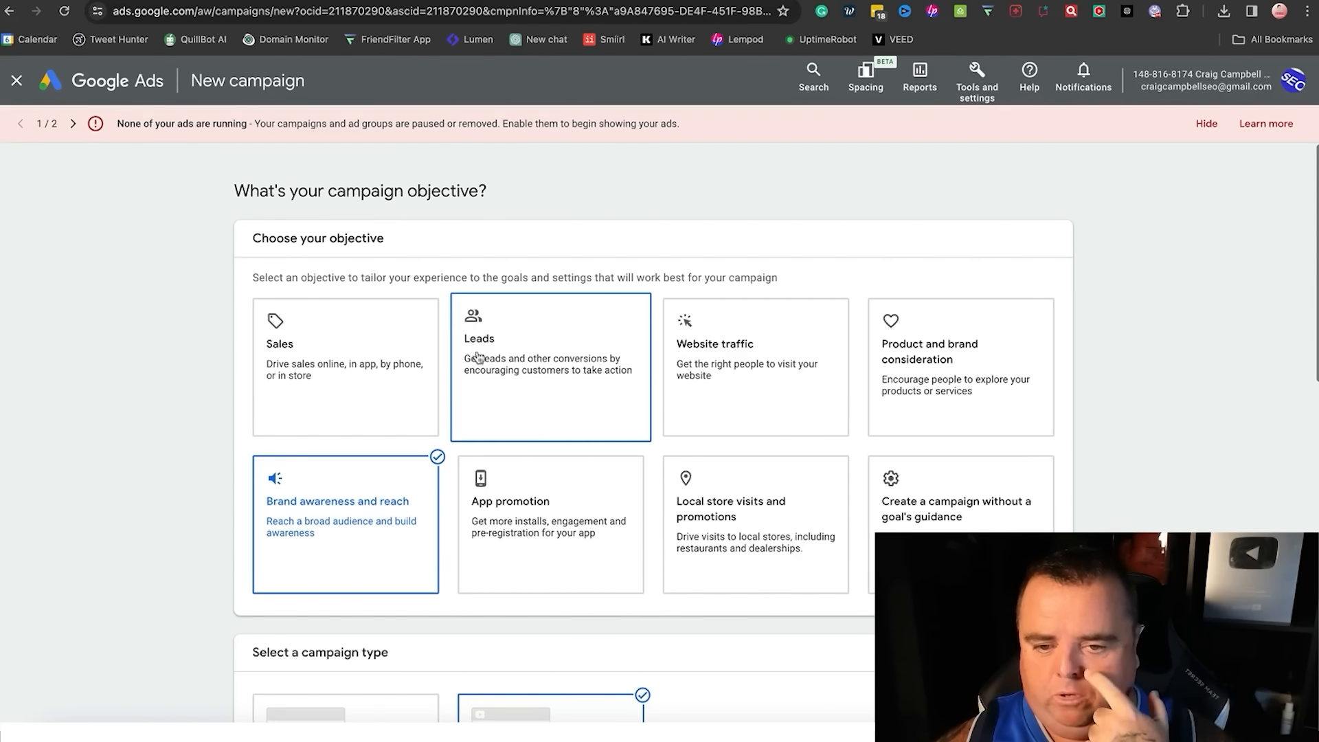
pyautogui.click(363, 339)
pyautogui.scroll(-4, 473, 245)
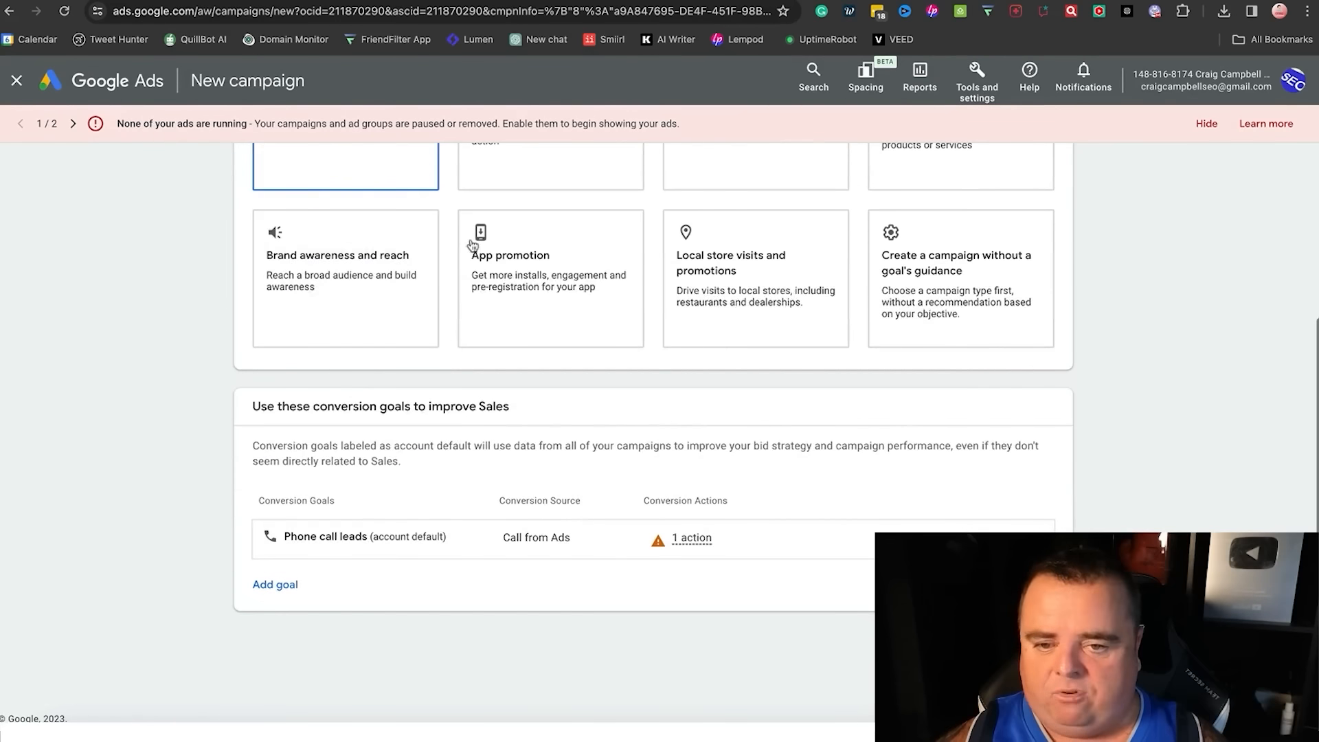
pyautogui.scroll(3, 472, 245)
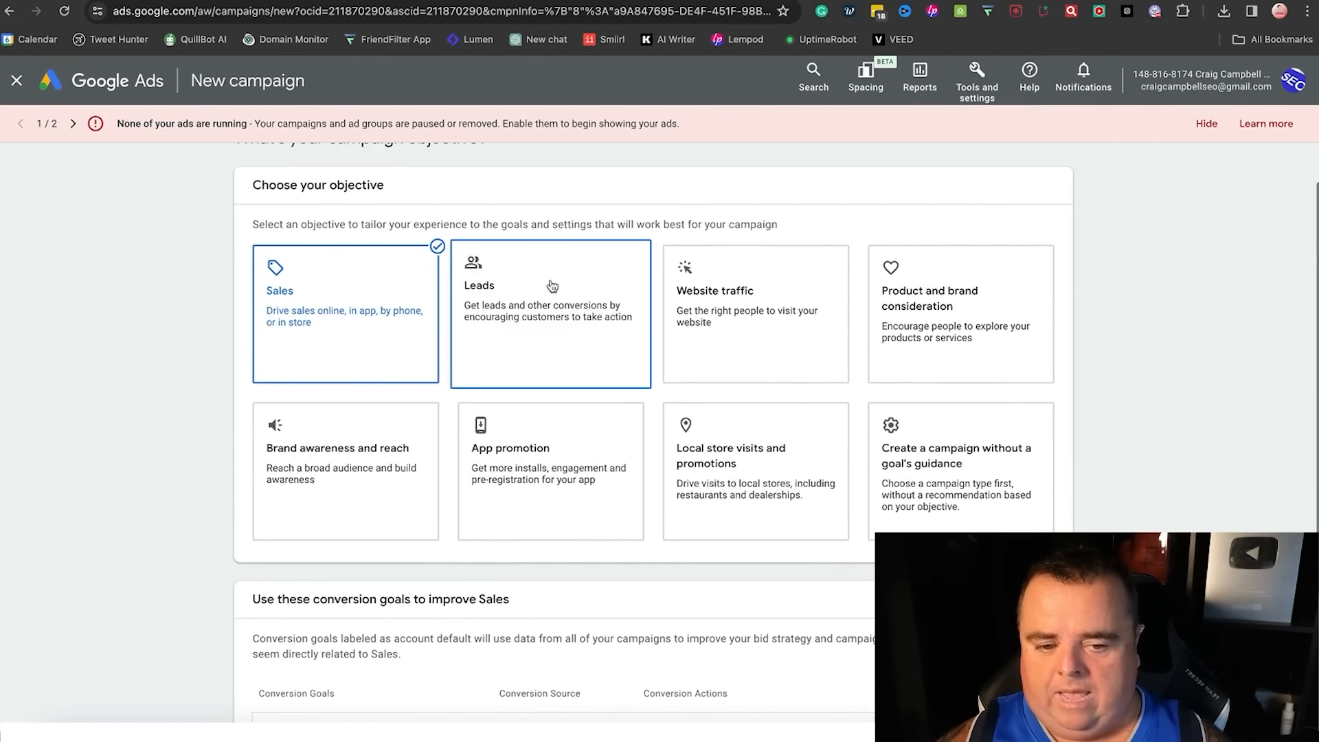
pyautogui.scroll(-3, 653, 433)
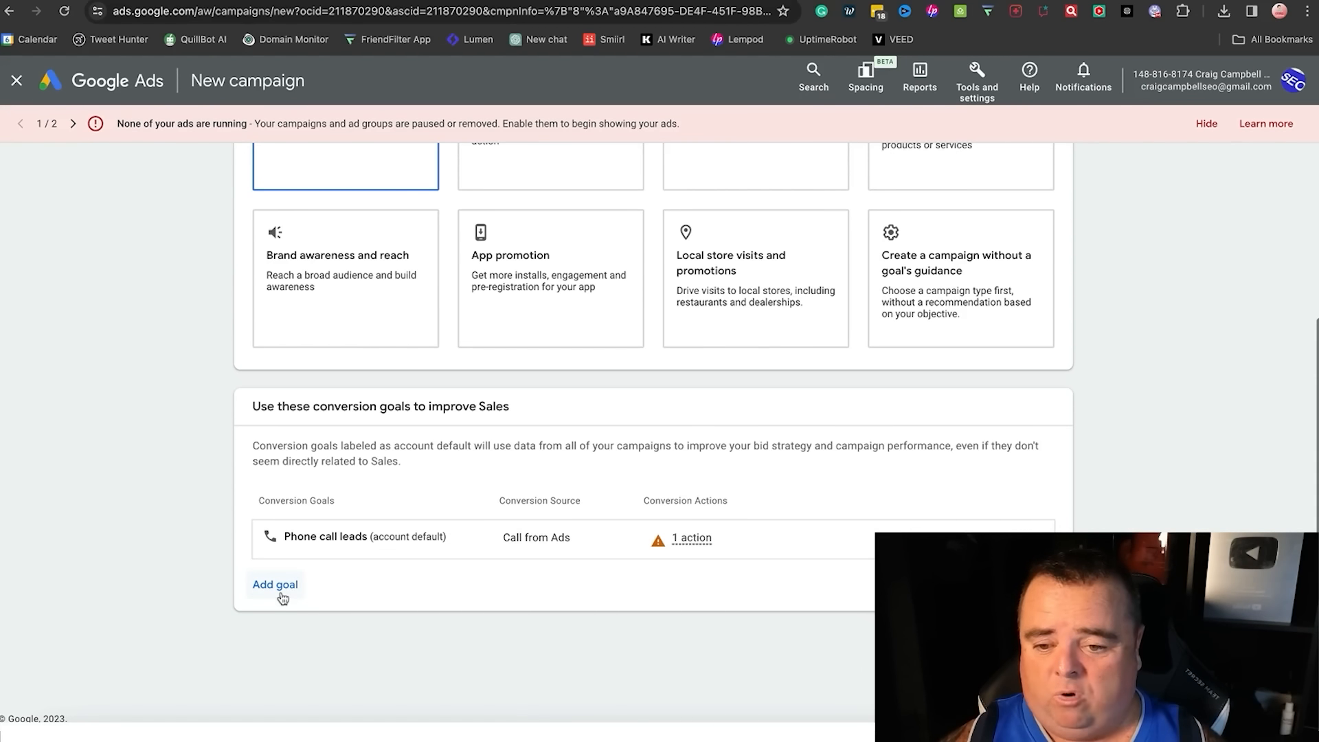
pyautogui.moveTo(697, 540)
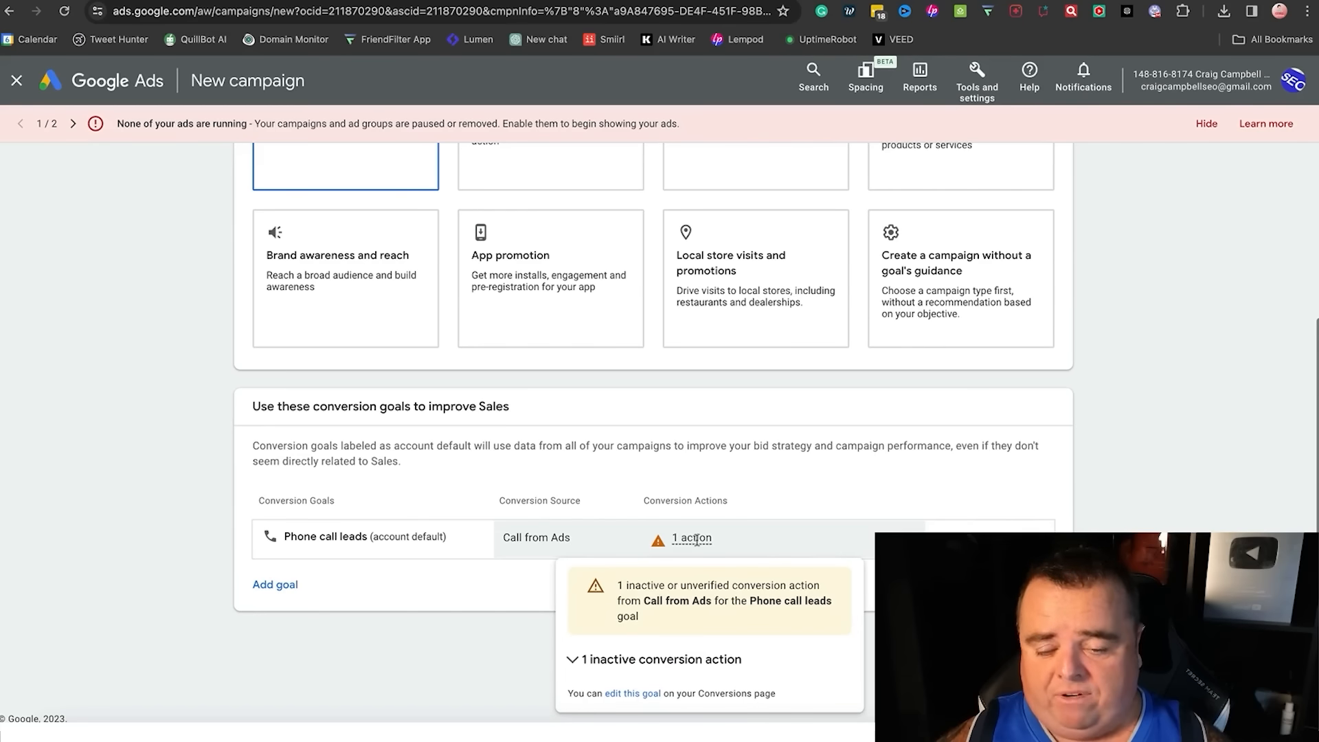
# Add Engagements as an additional conversion goal for Sales and remove it again.
pyautogui.click(262, 589)
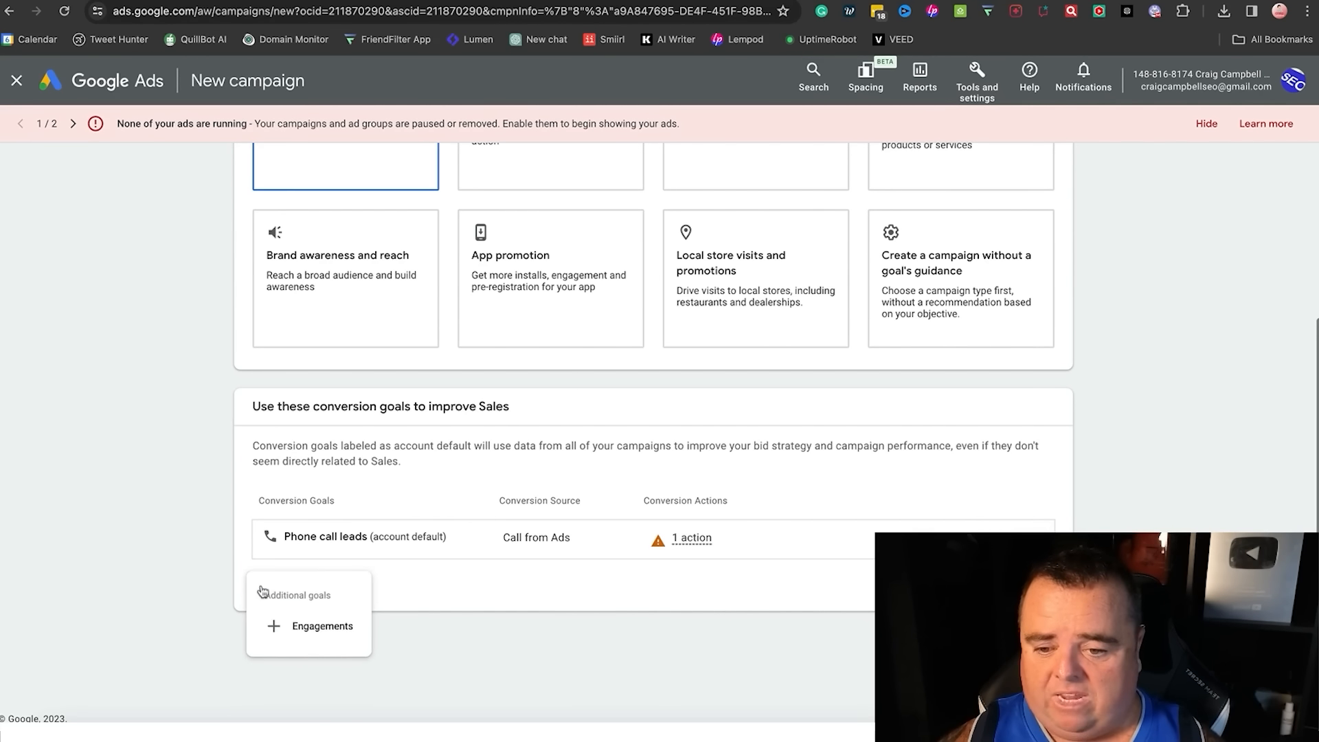
pyautogui.click(323, 628)
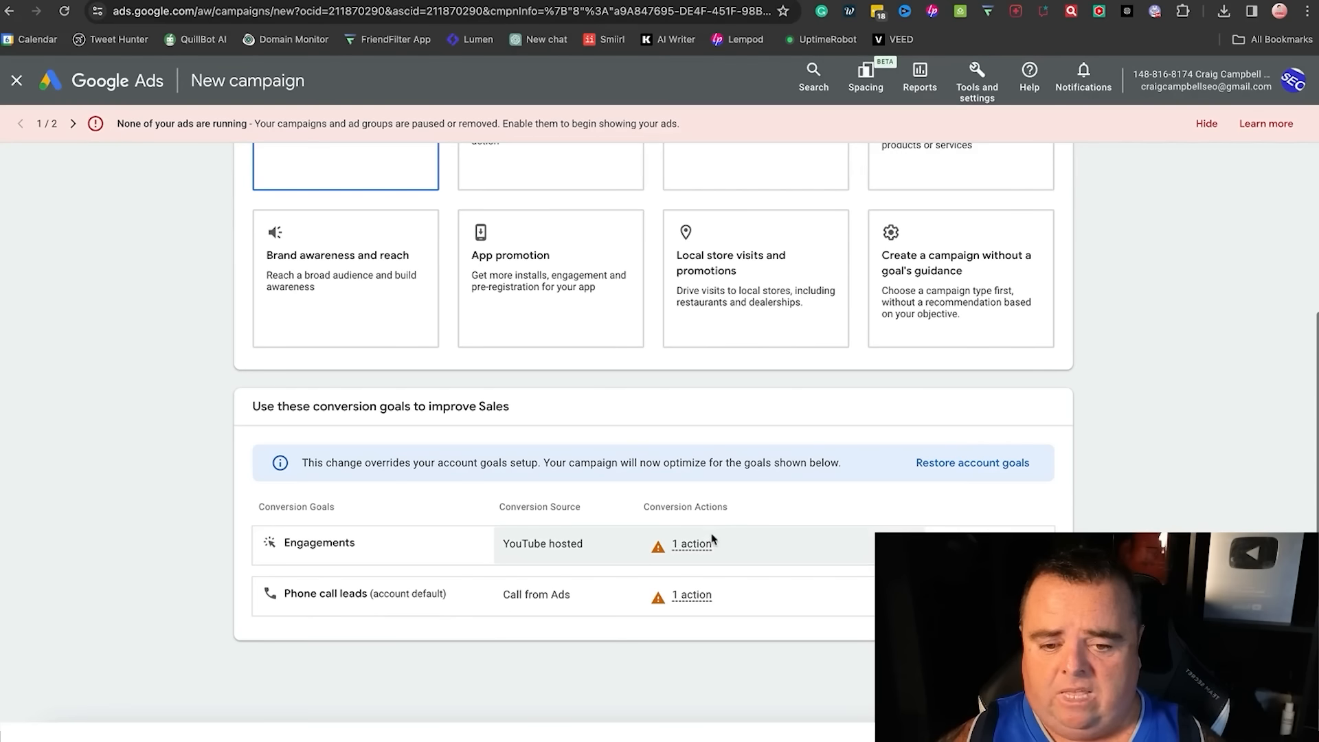
pyautogui.moveTo(651, 565)
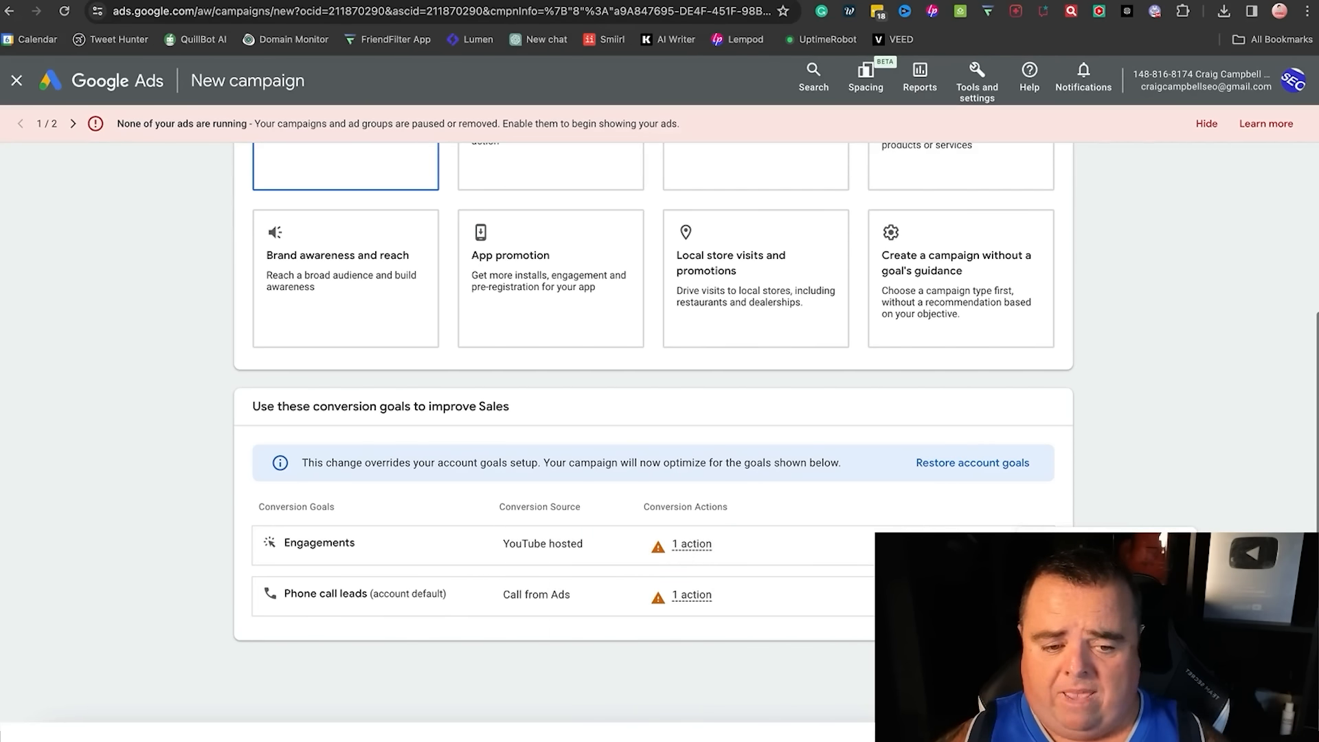
pyautogui.click(1034, 544)
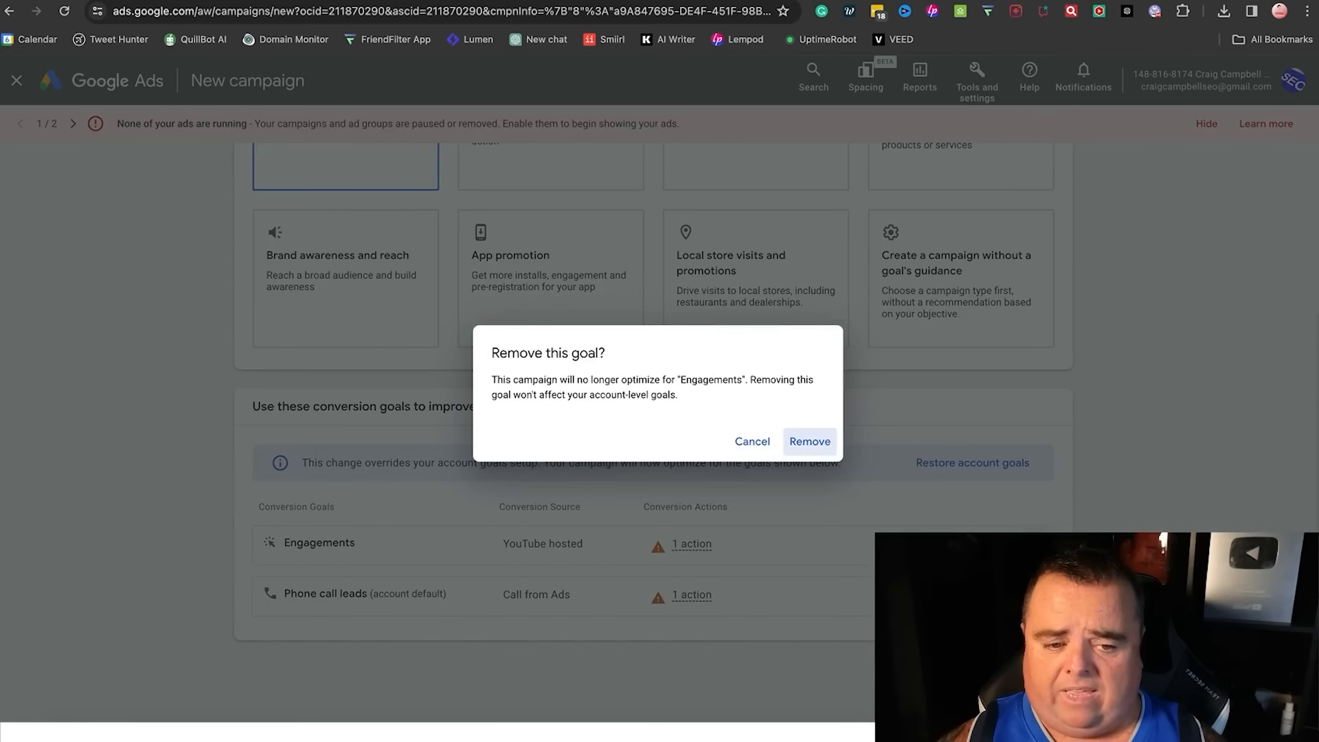
pyautogui.click(808, 439)
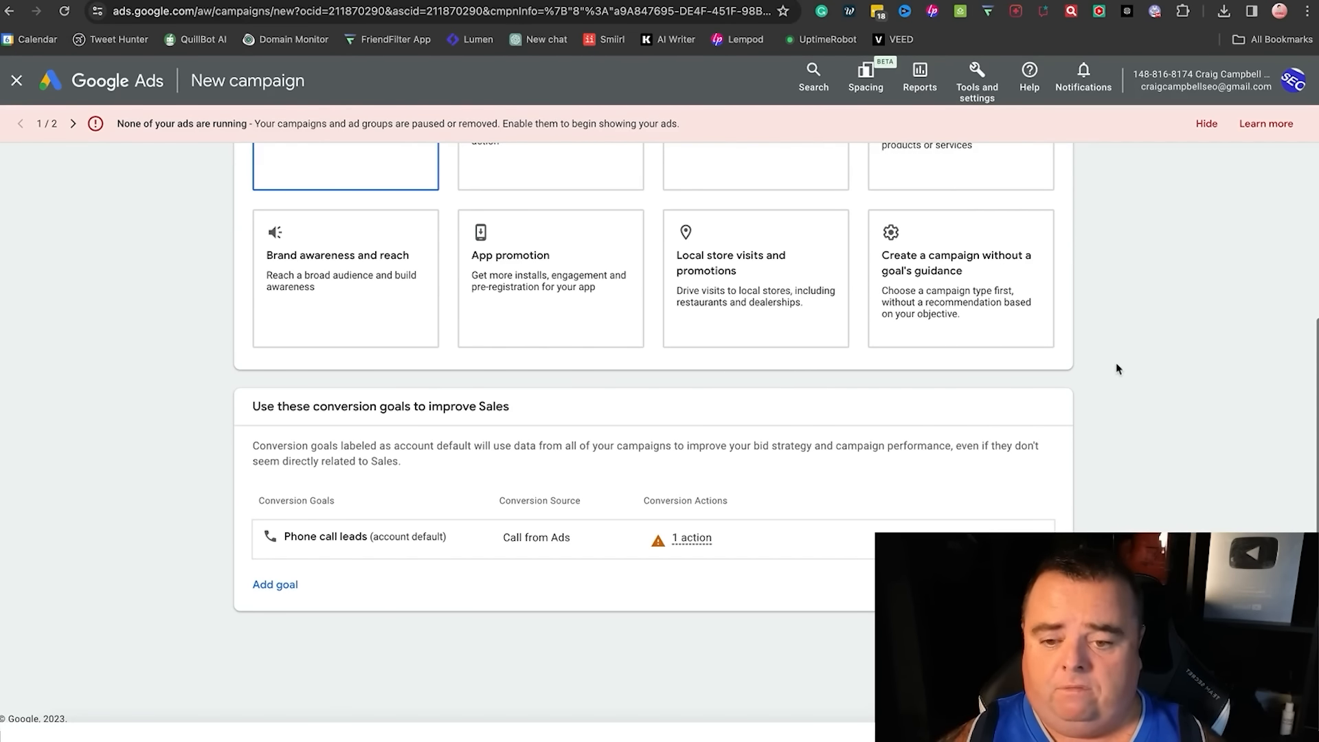
# Try the Website traffic objective and review the additional conversion goals available for it.
pyautogui.scroll(3, 1117, 369)
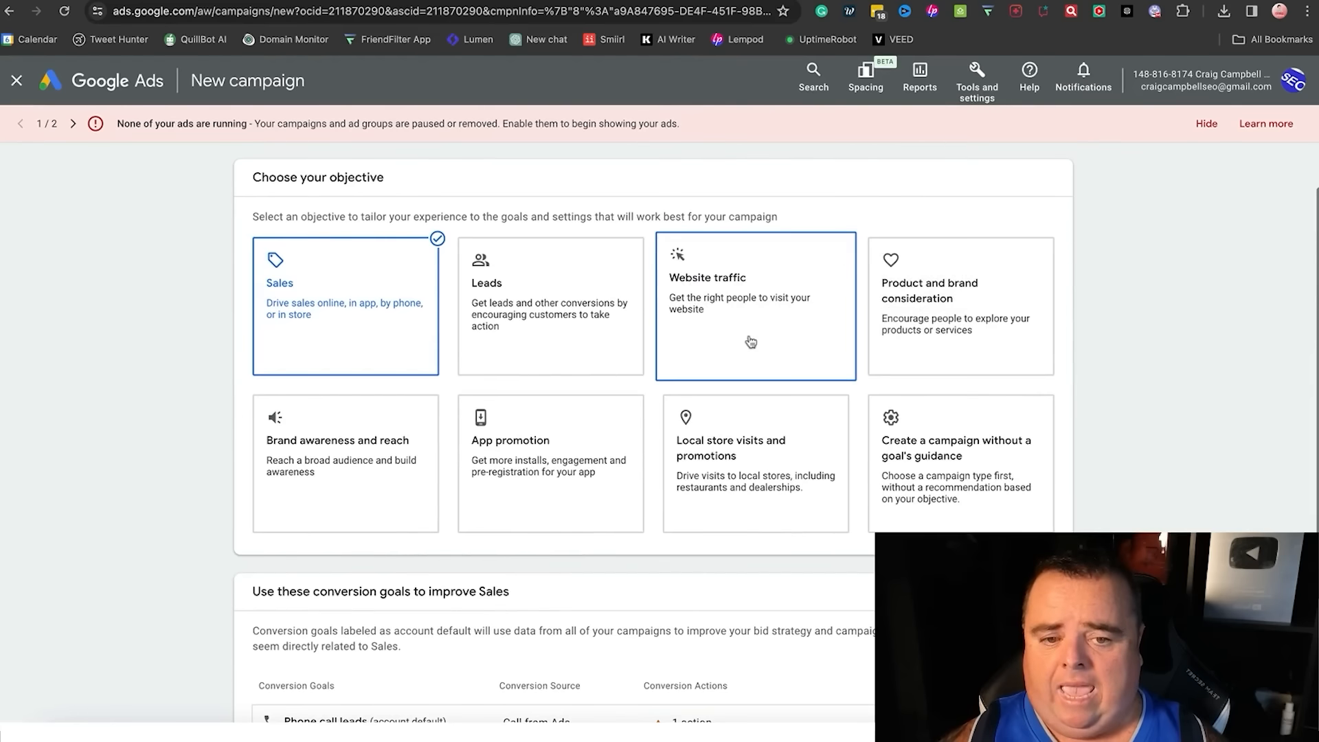
pyautogui.click(751, 341)
pyautogui.scroll(-3, 751, 342)
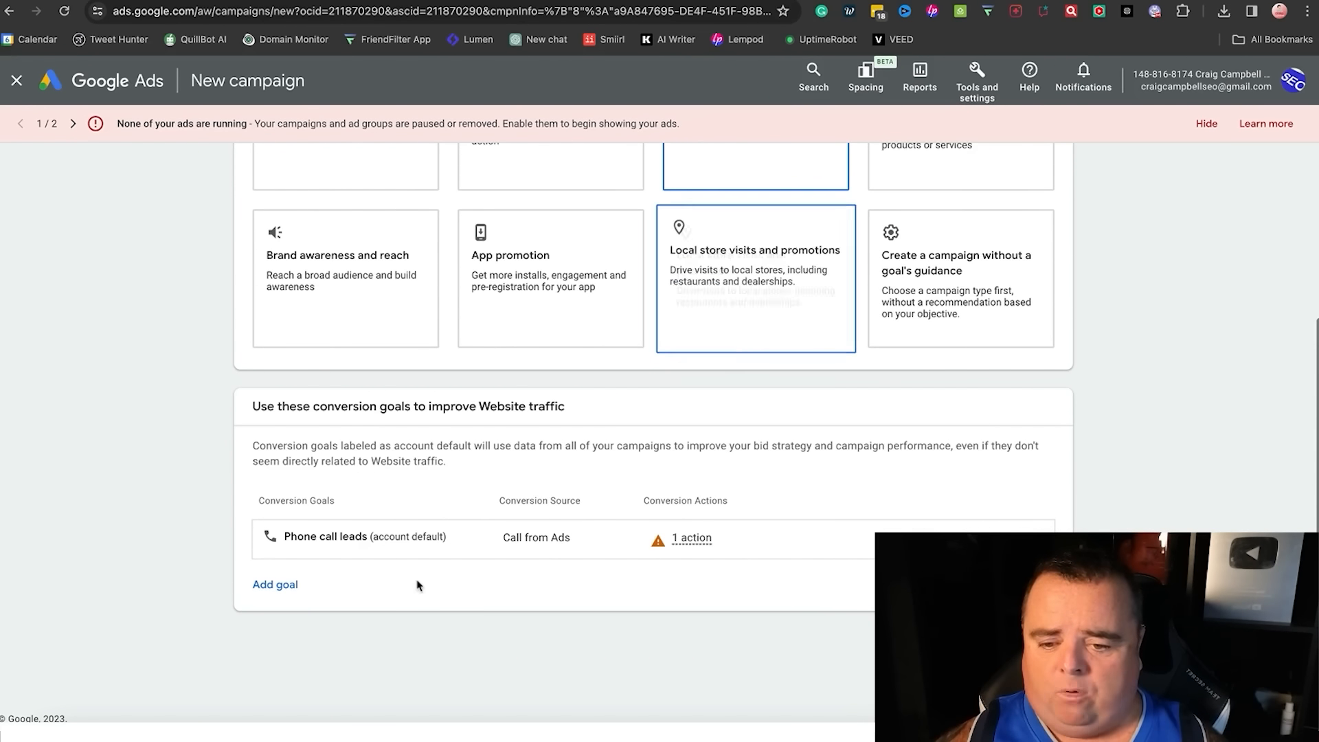
pyautogui.click(257, 596)
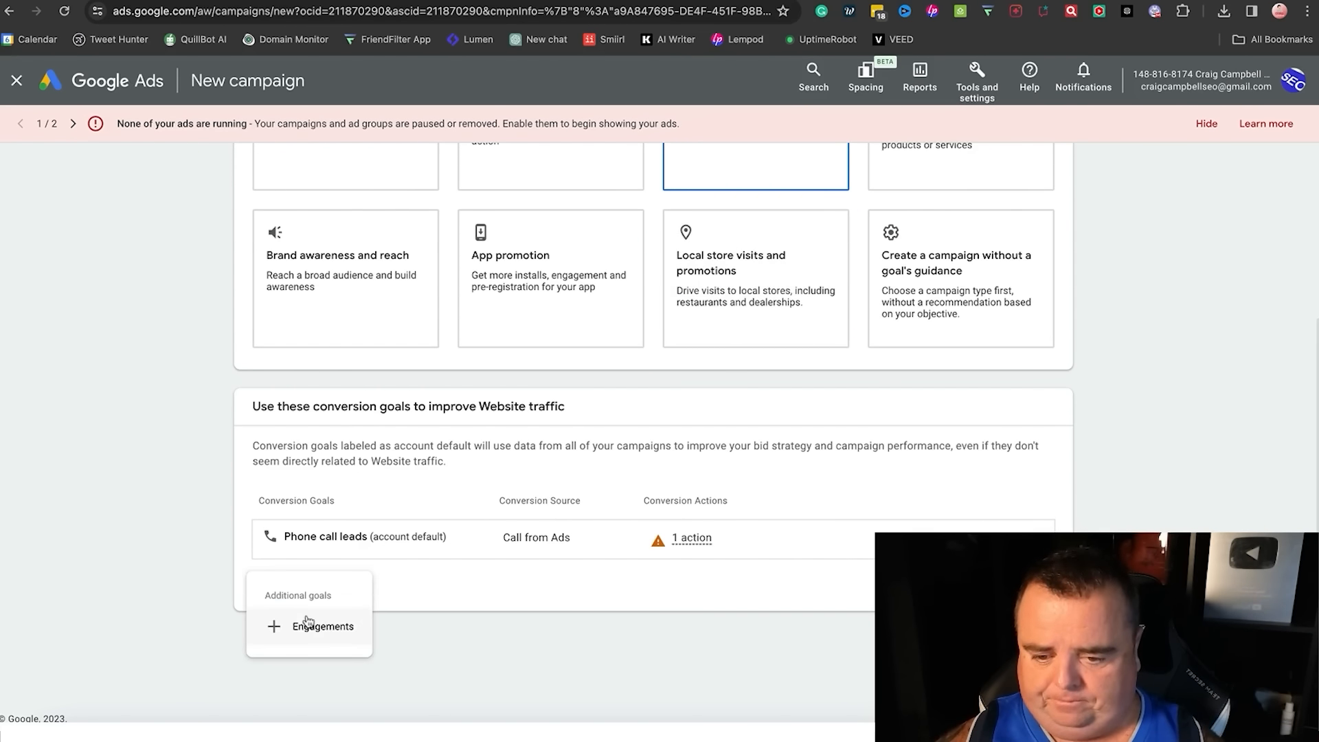
pyautogui.scroll(1, 508, 264)
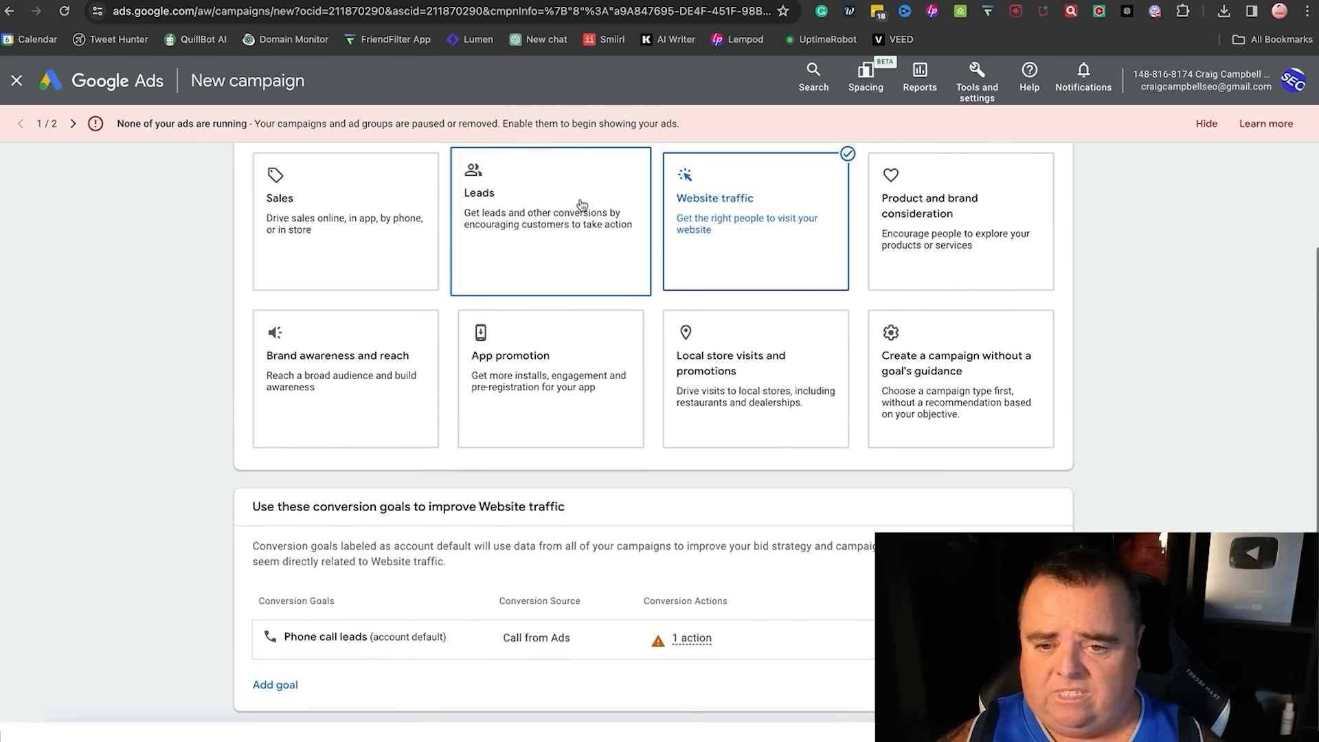
# Select the Leads objective and review its Search, Performance Max and Display campaign types.
pyautogui.click(580, 200)
pyautogui.scroll(-1, 580, 201)
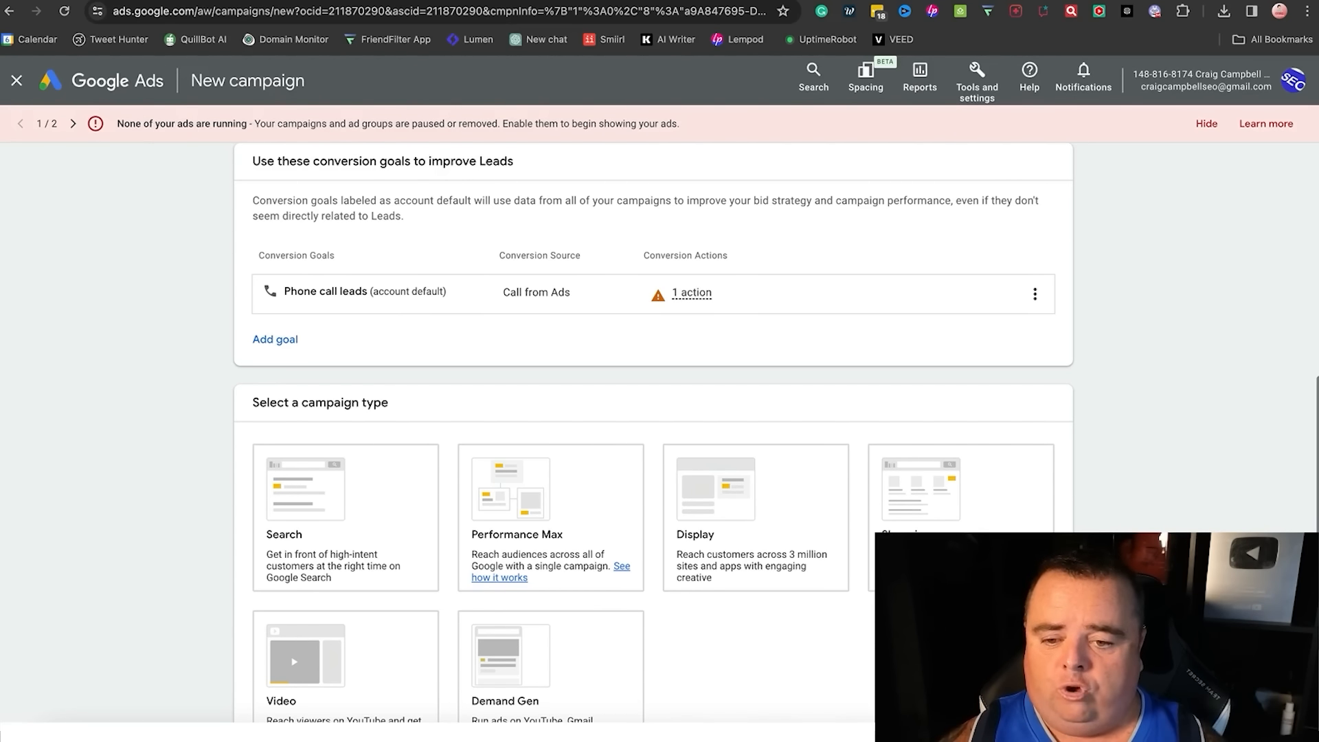
pyautogui.scroll(-3, 1151, 524)
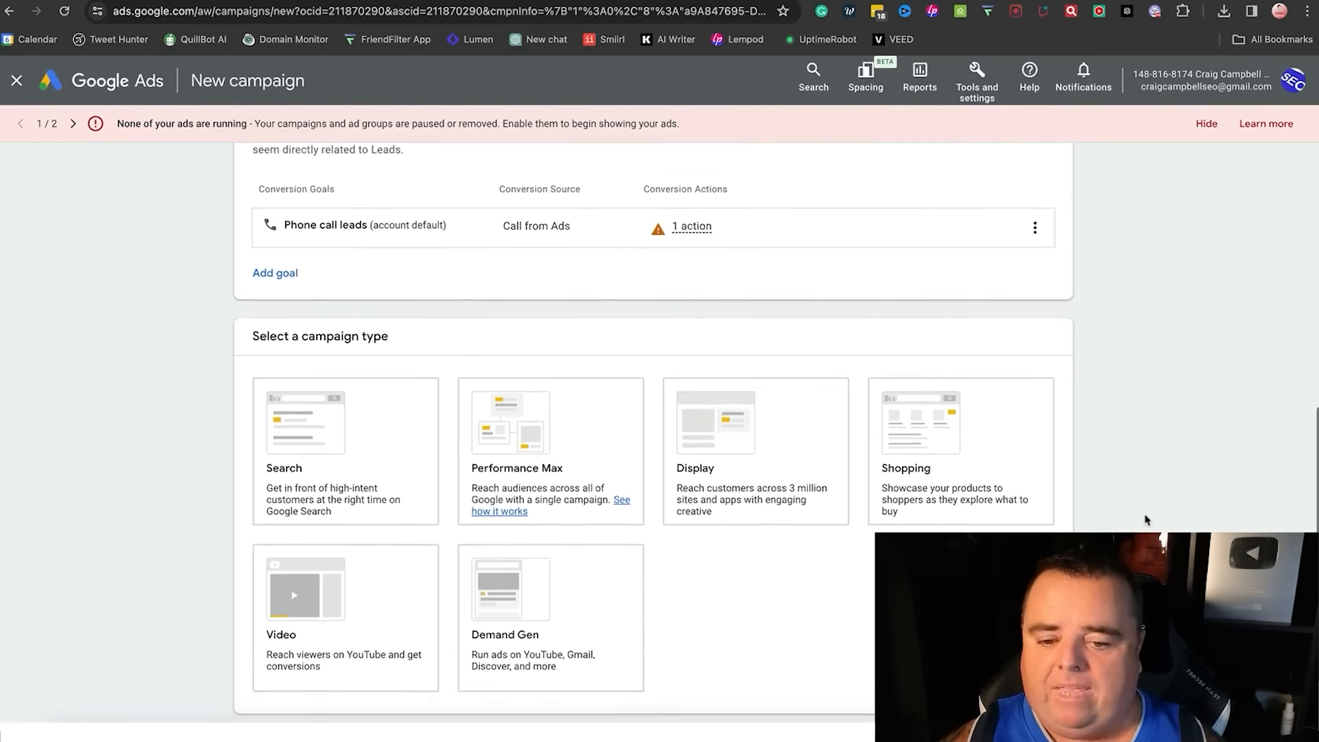
pyautogui.click(358, 427)
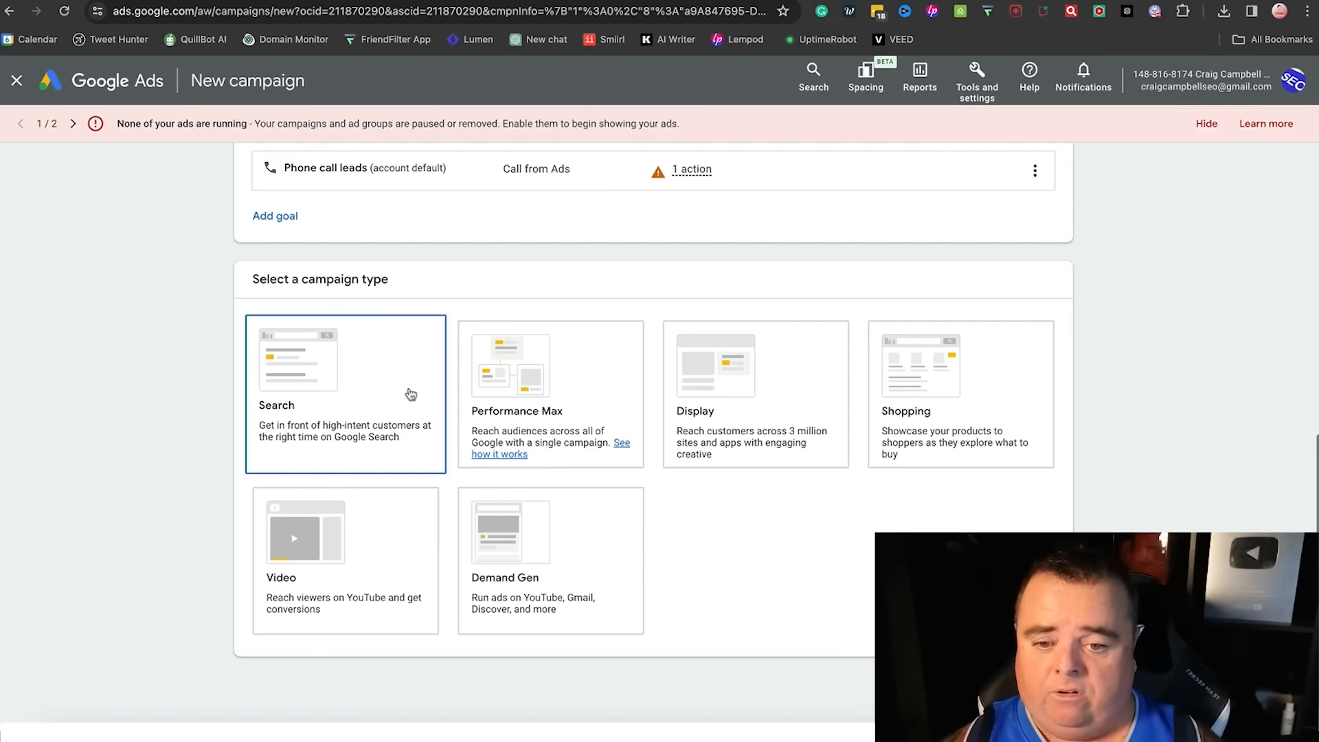
pyautogui.click(597, 383)
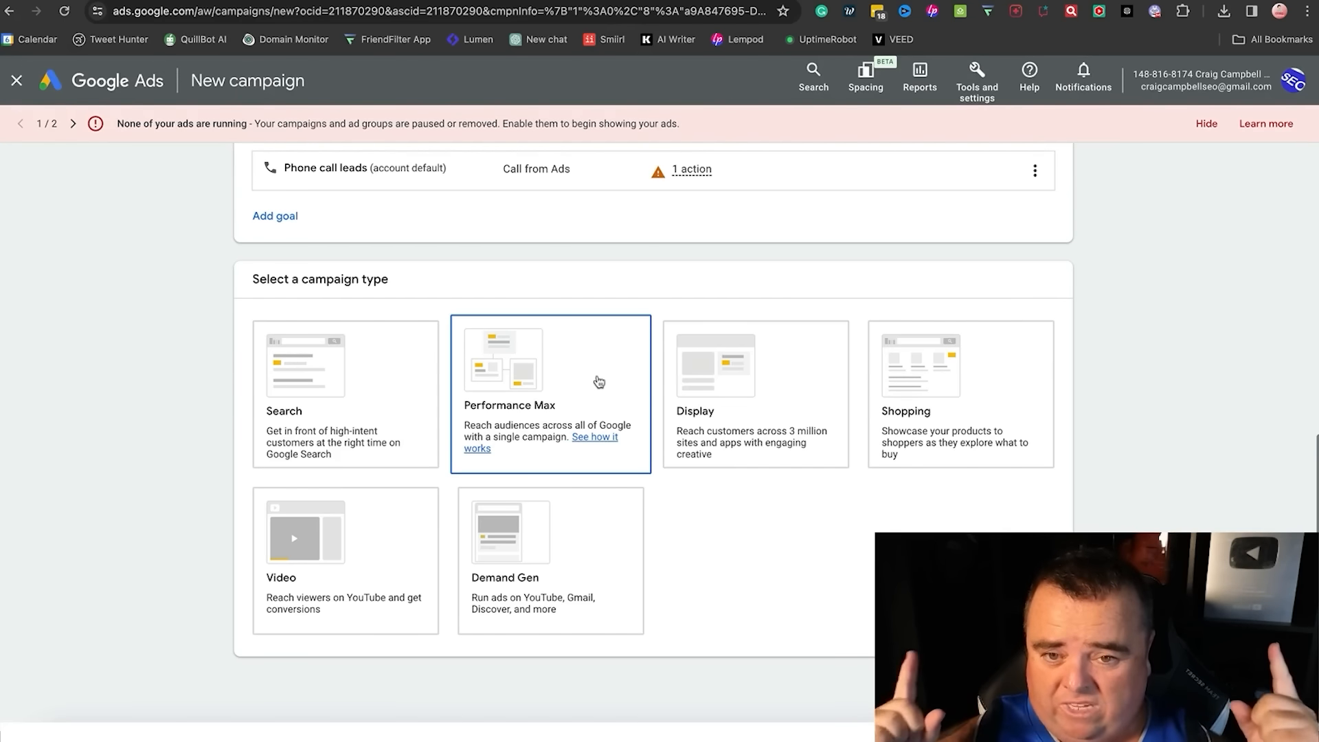
pyautogui.click(770, 333)
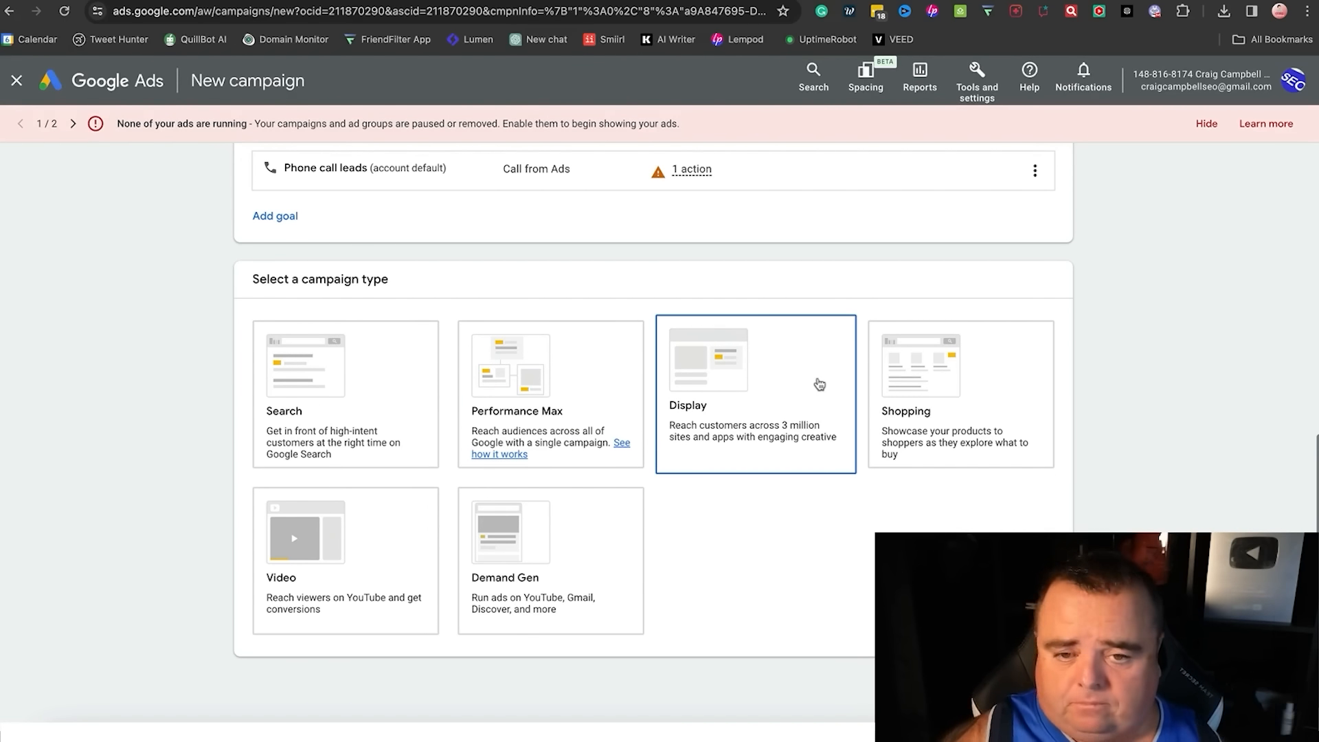
# Search Google for "daily record" in a new tab, open the newspaper's website and examine its homepage for display ad placements.
pyautogui.hotkey('ctrl', 't')
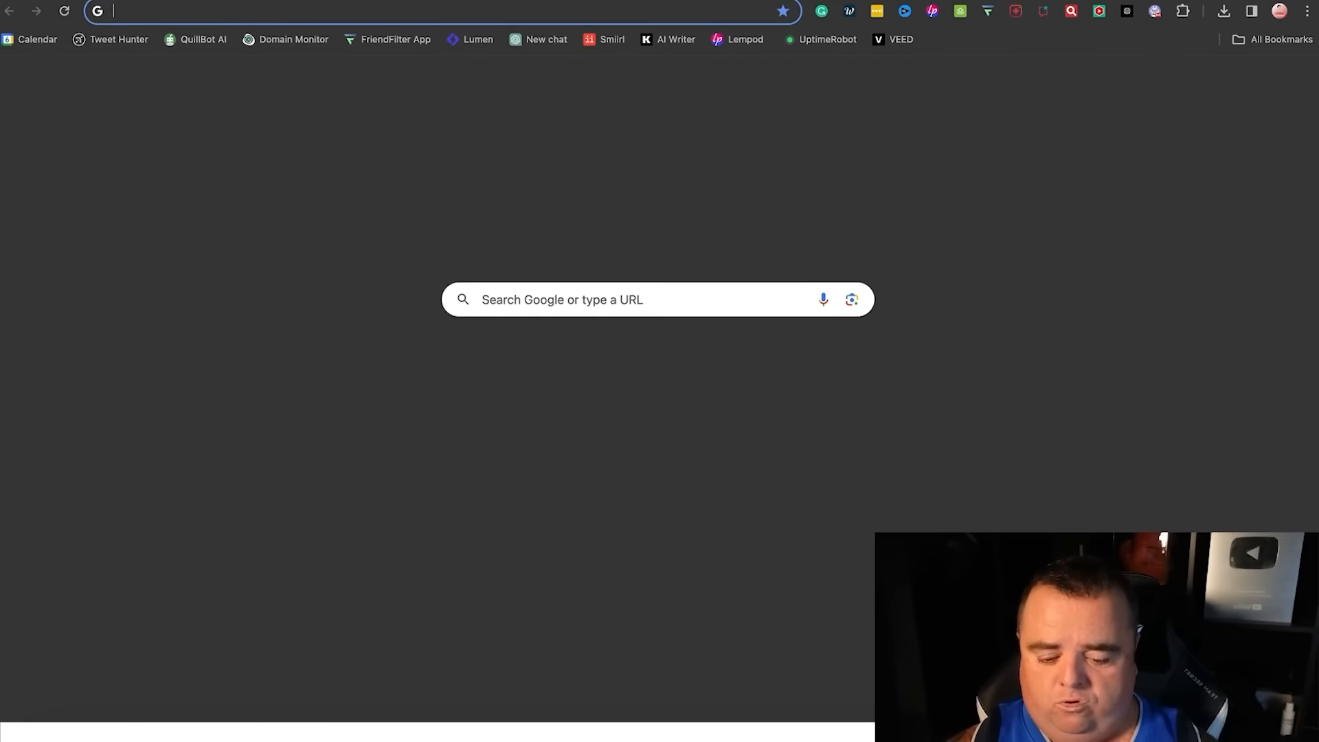
pyautogui.write('dail')
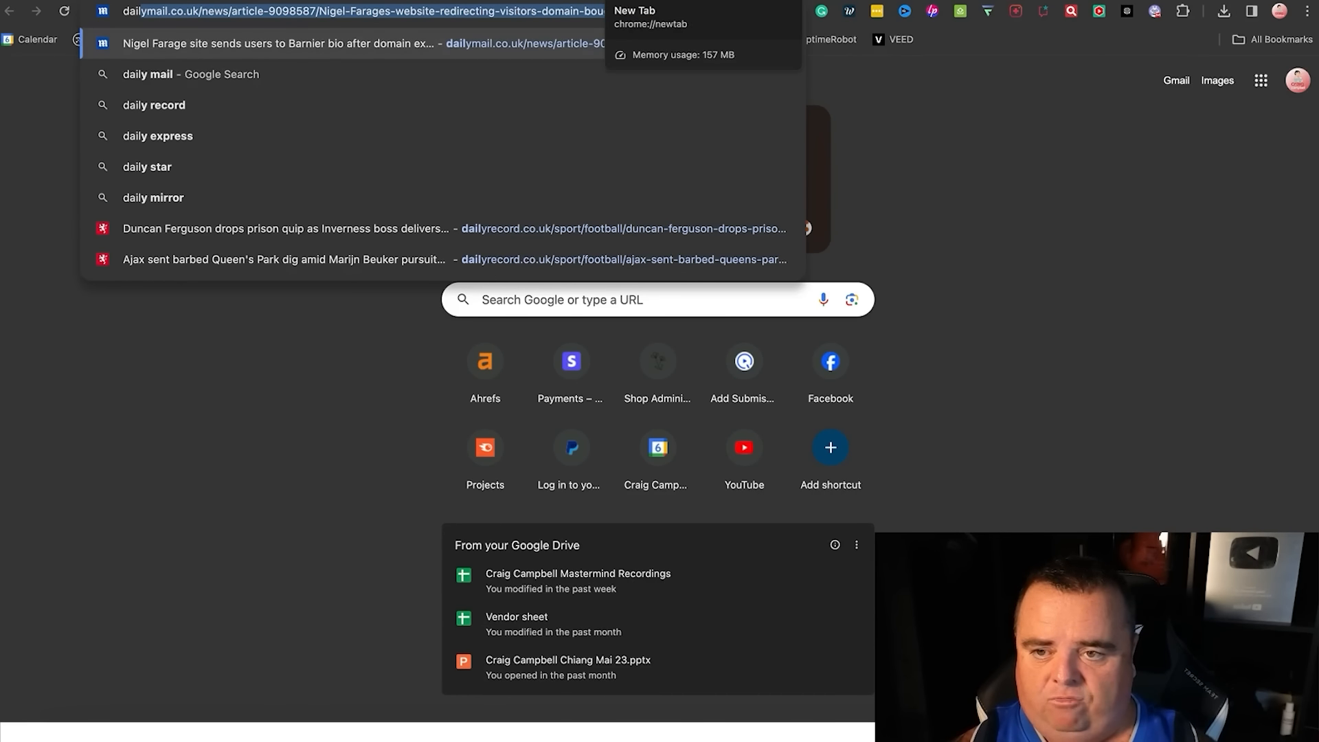
pyautogui.write('y record')
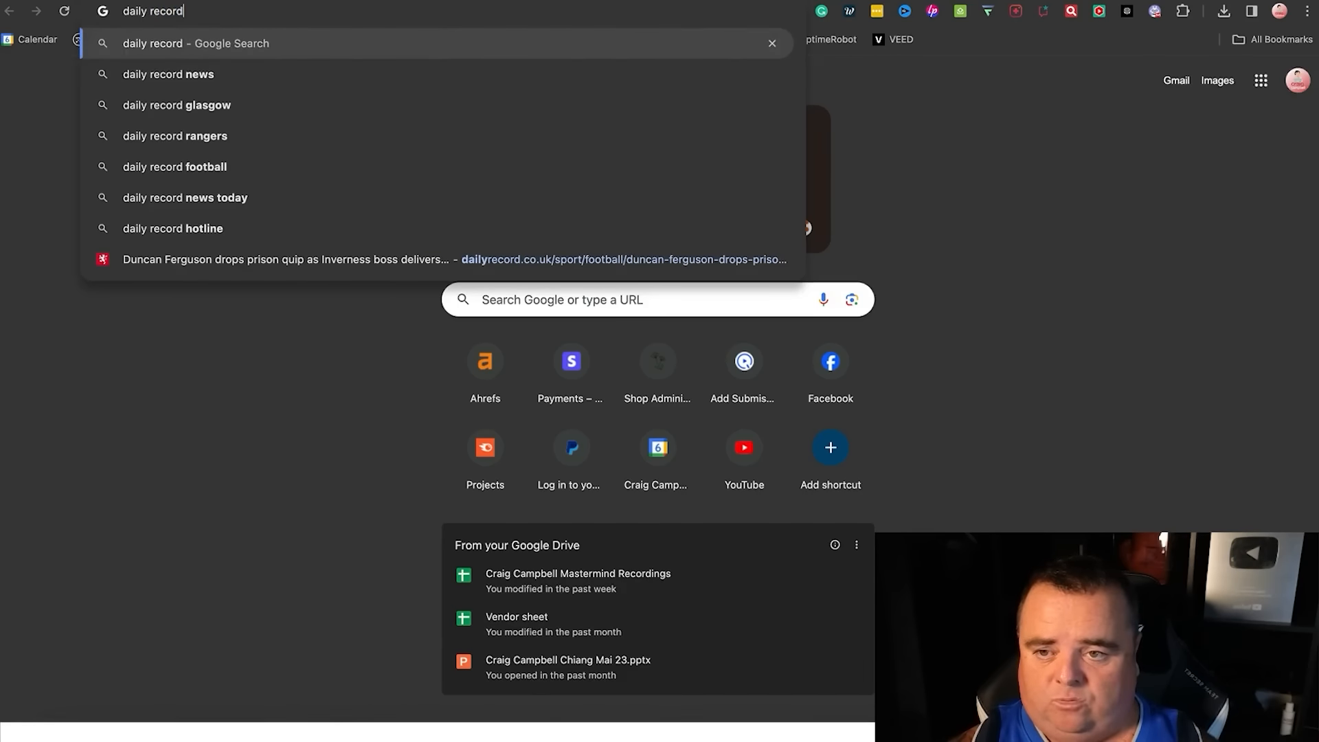
pyautogui.press('Return')
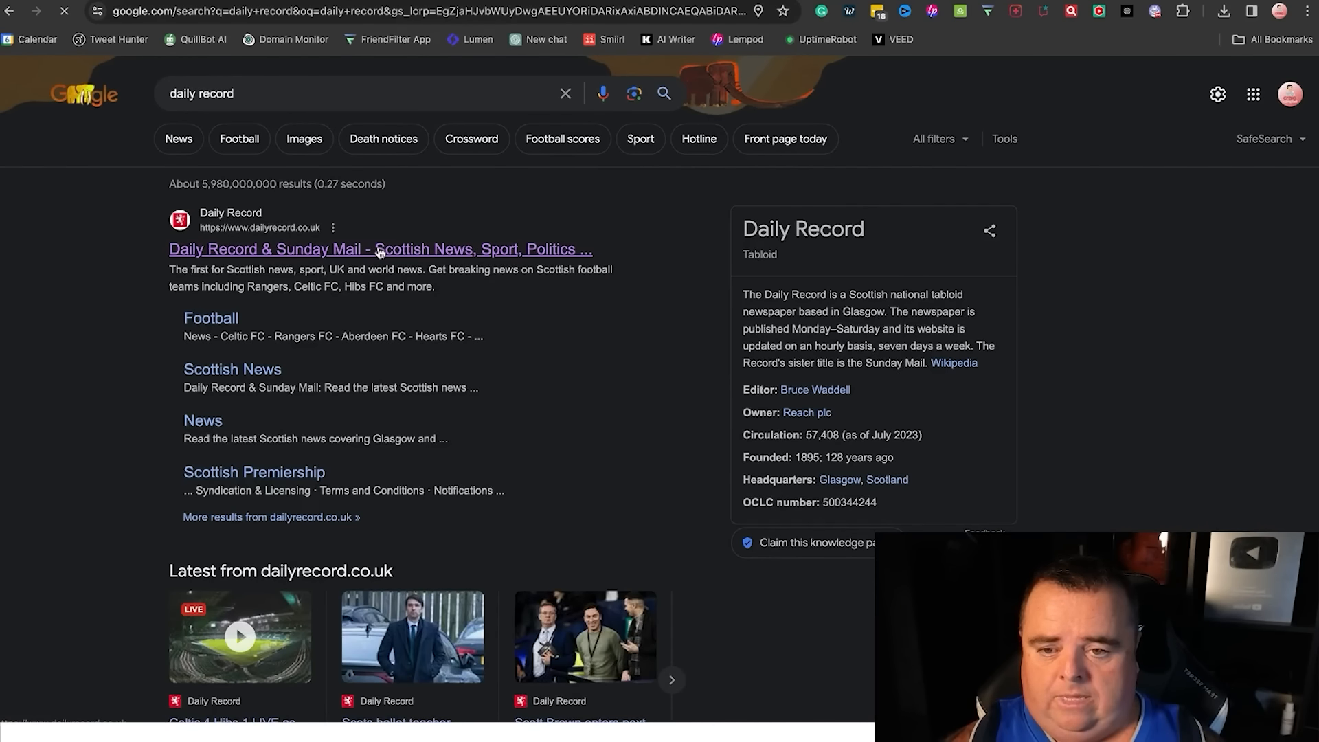
pyautogui.click(379, 250)
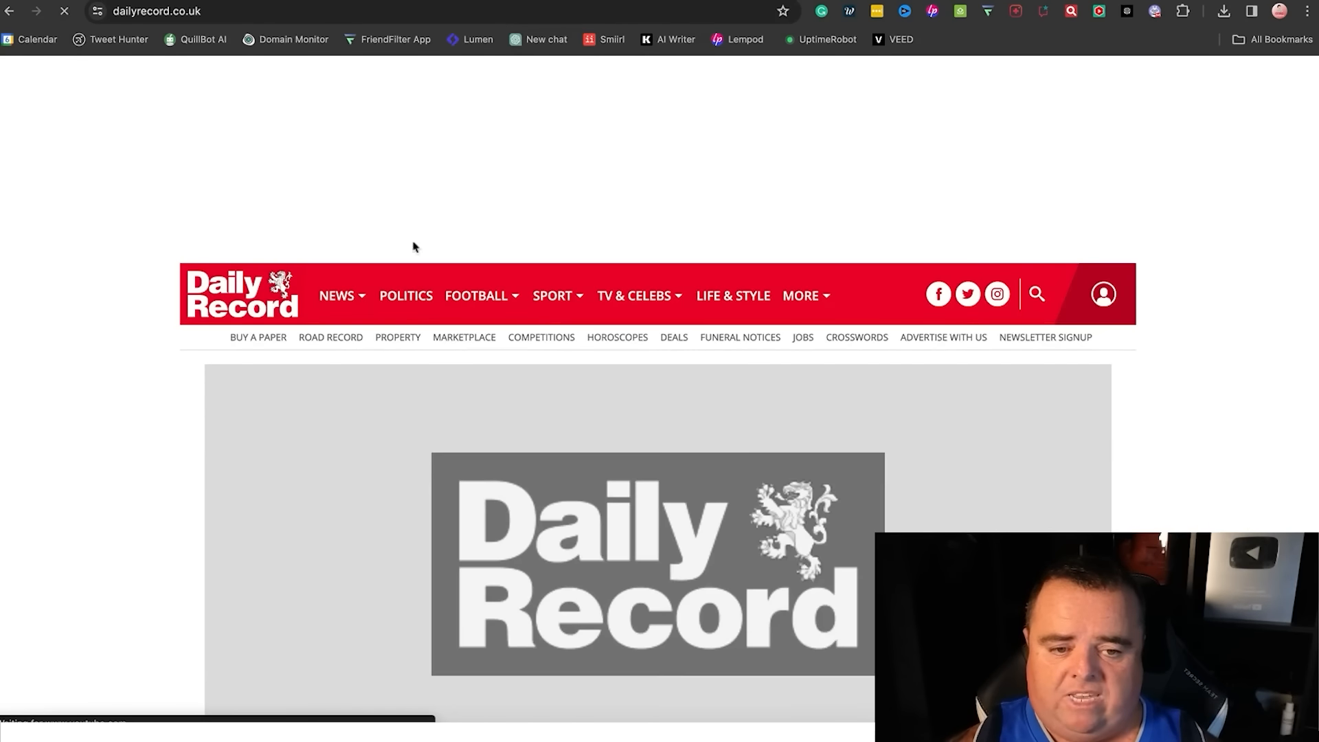
pyautogui.scroll(-10, 1220, 364)
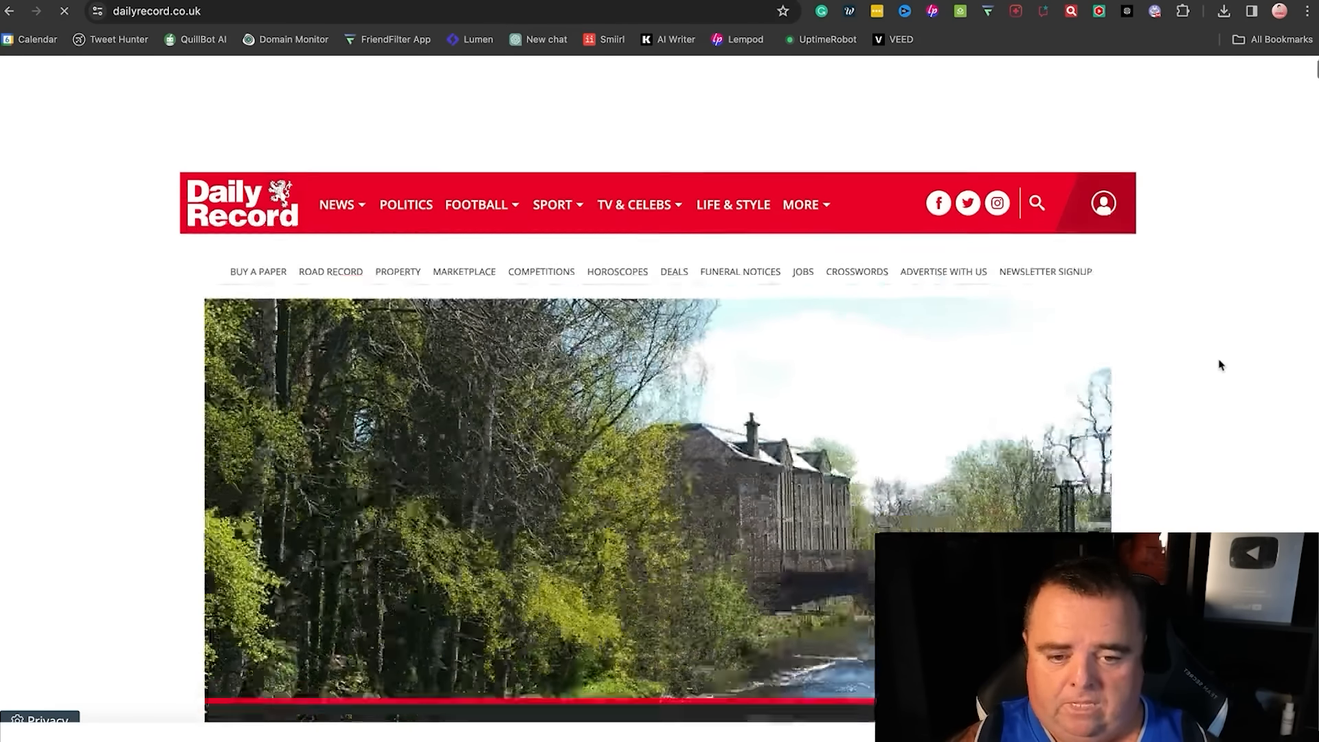
pyautogui.scroll(-10, 1220, 364)
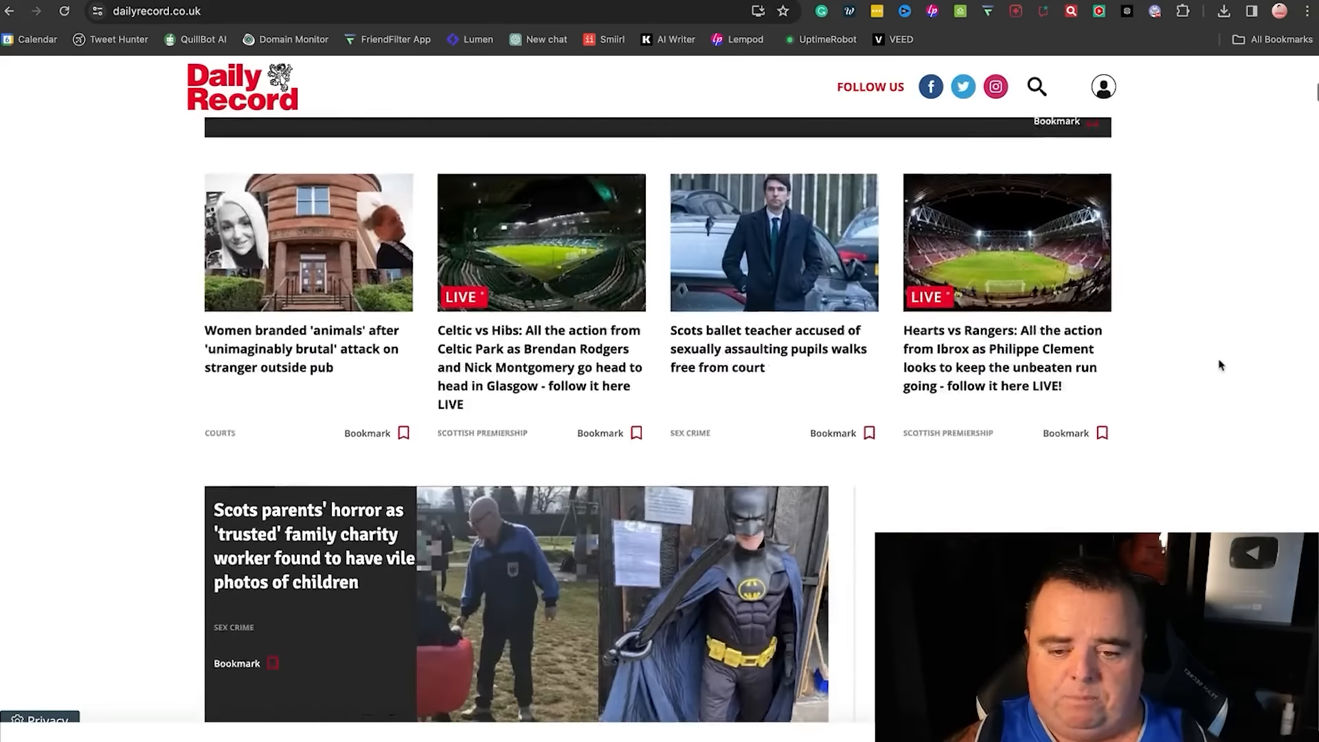
pyautogui.scroll(-3, 1220, 365)
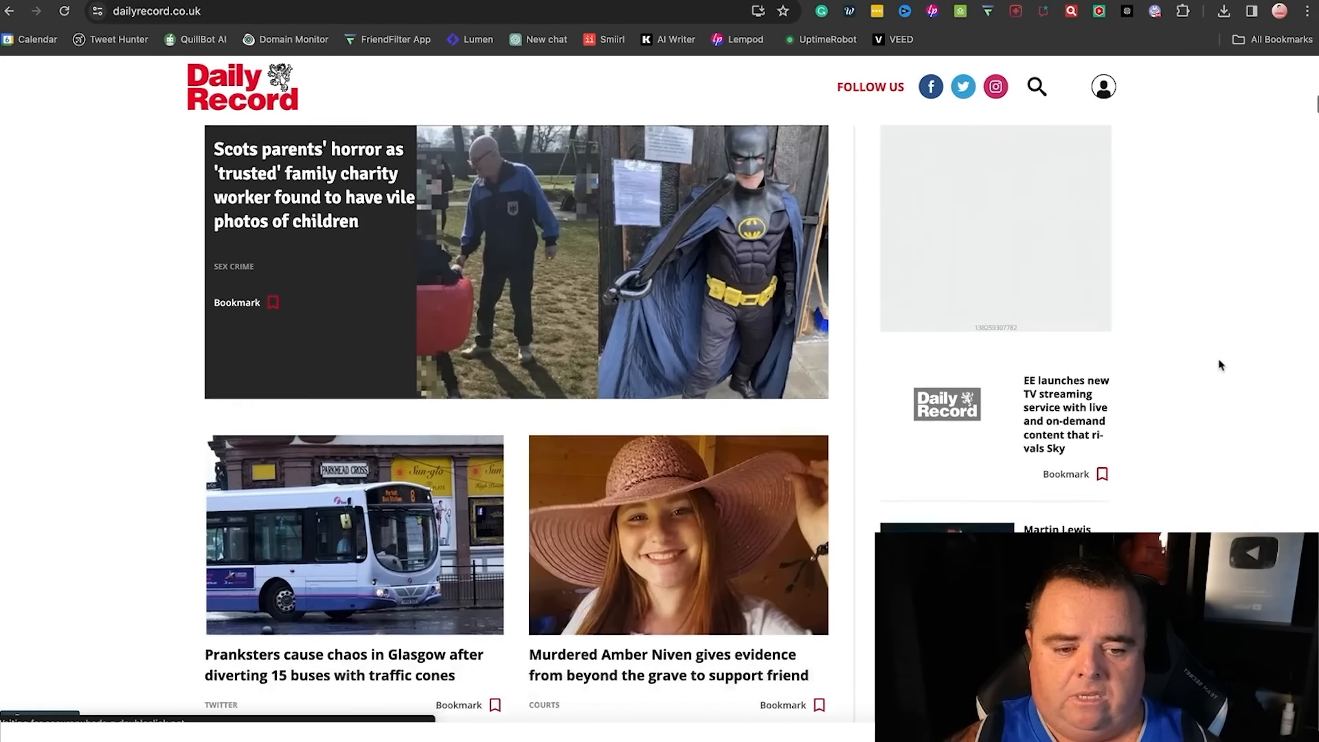
pyautogui.scroll(4, 1220, 364)
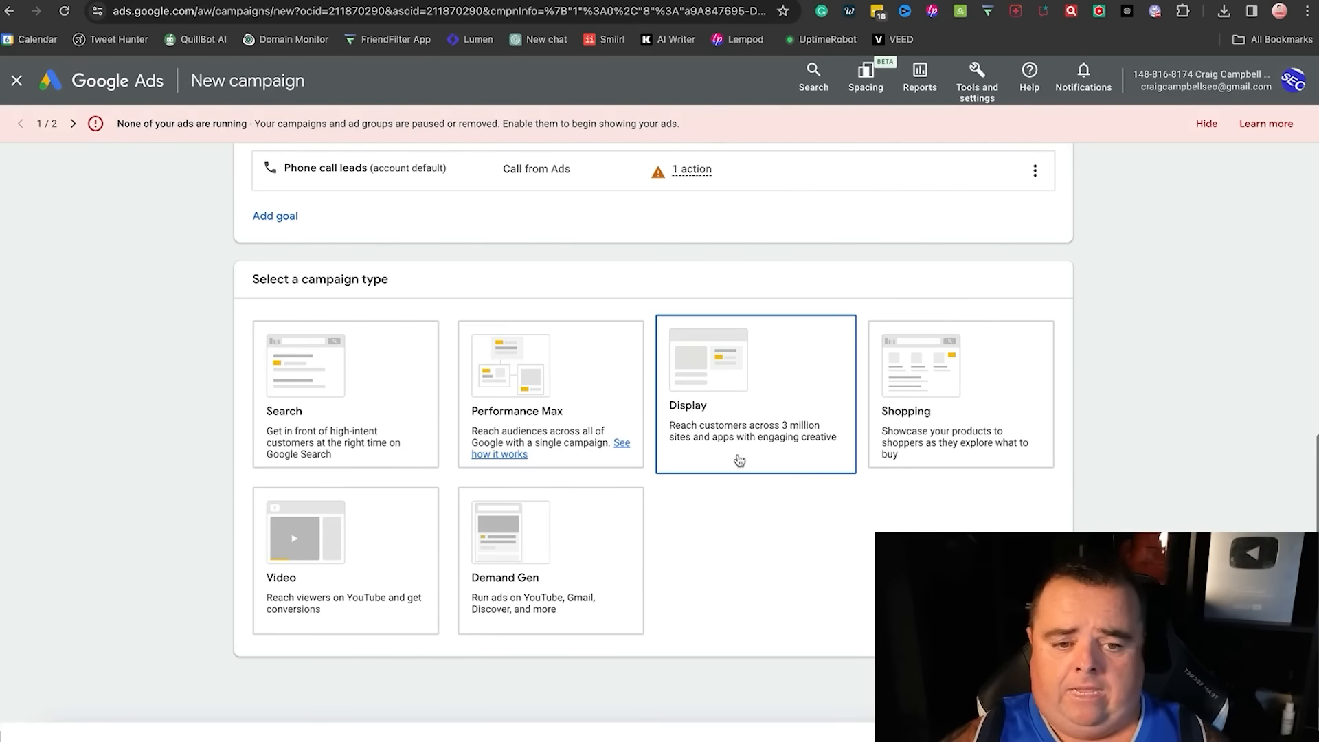
# Try the Shopping campaign type for the Leads objective to review its linked account settings.
pyautogui.click(918, 437)
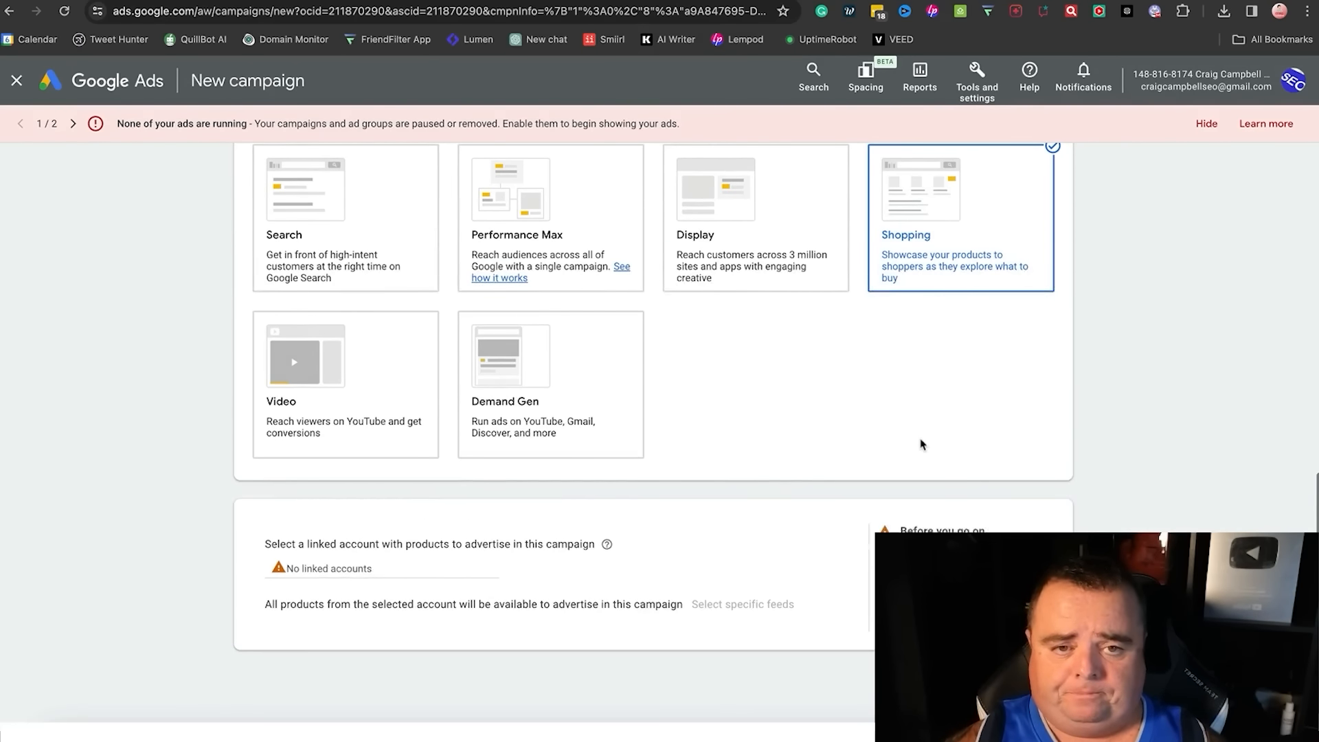
pyautogui.scroll(1, 921, 445)
# Search Google for "mens rucksacks" in a new tab and examine the sponsored product ads in the Shopping results.
pyautogui.hotkey('ctrl', 't')
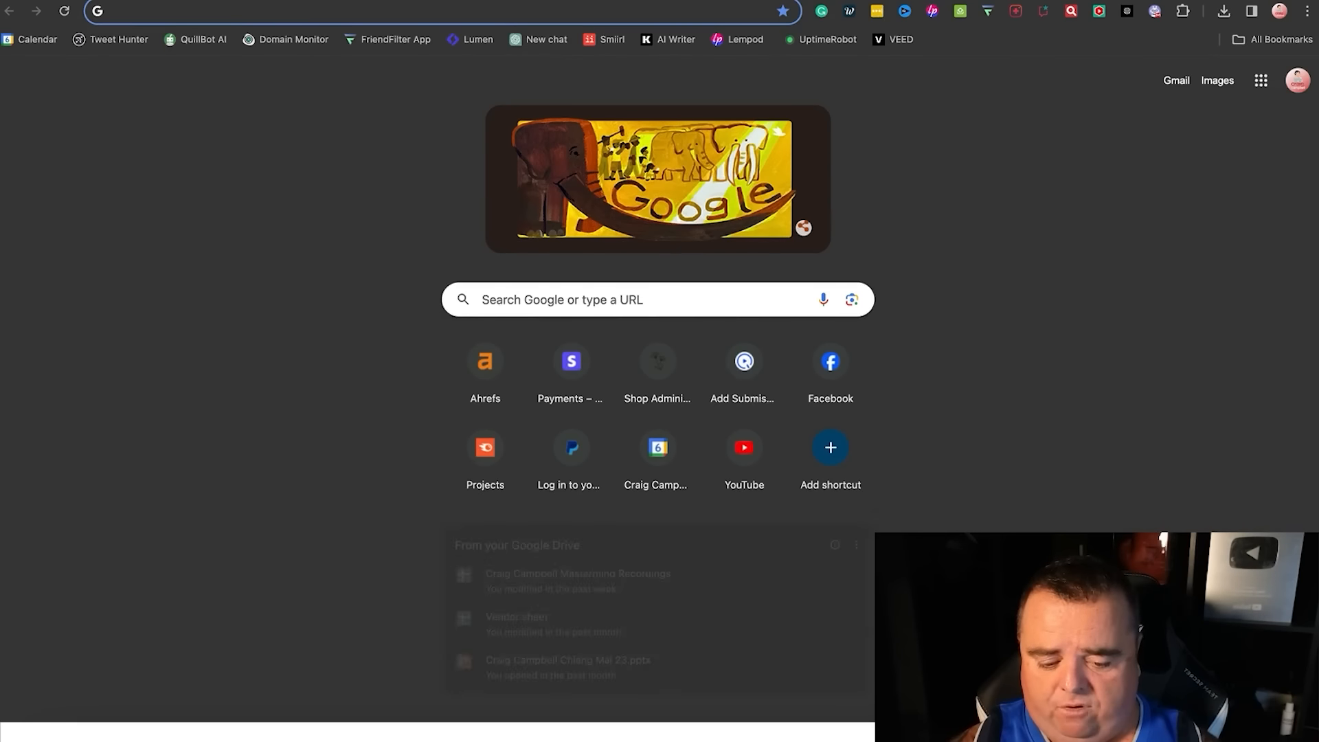
pyautogui.write('mens ')
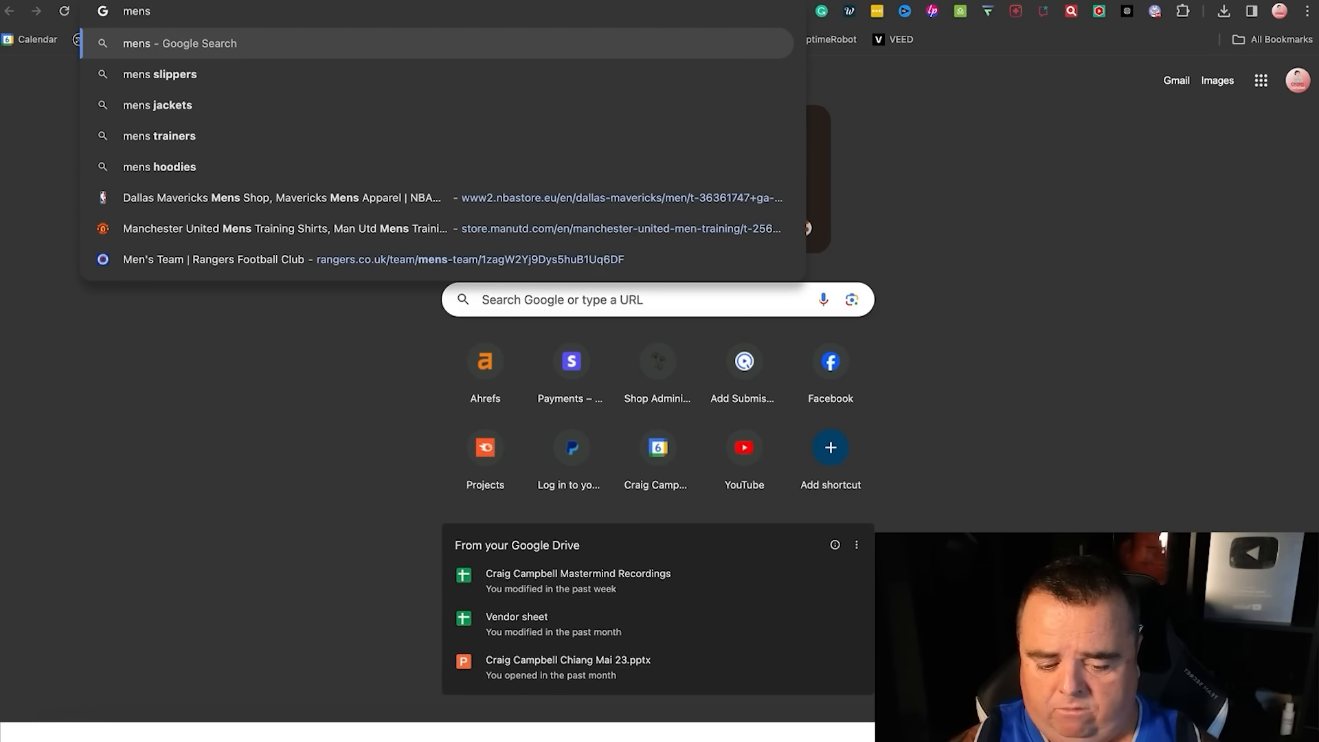
pyautogui.write('rucksacks')
pyautogui.press('Return')
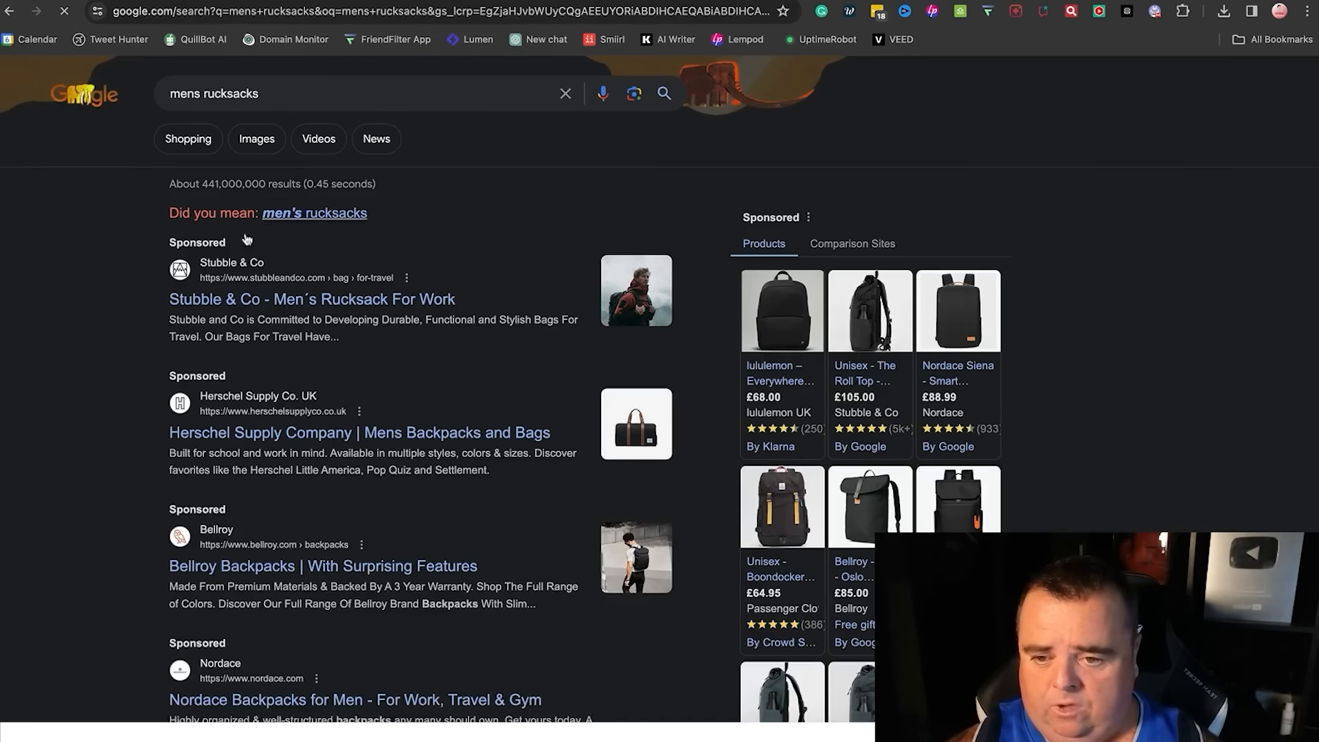
pyautogui.click(184, 143)
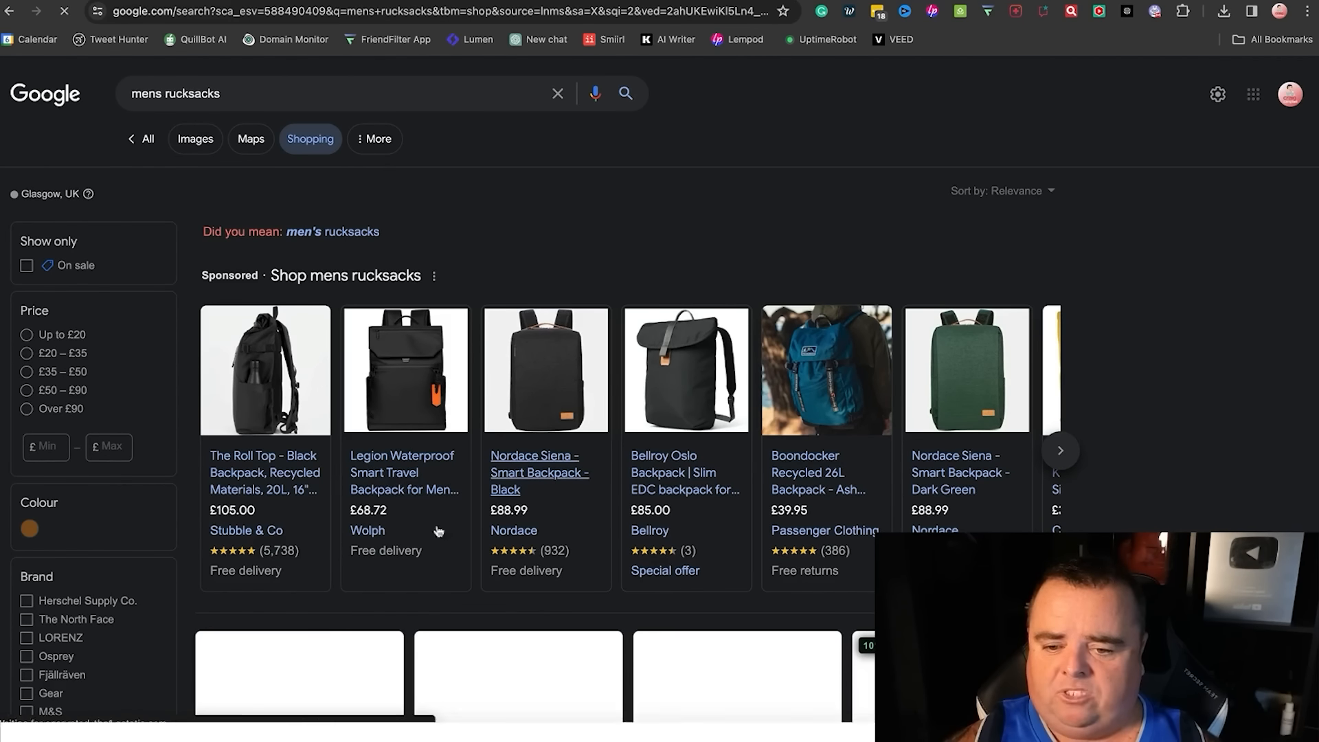
pyautogui.click(11, 14)
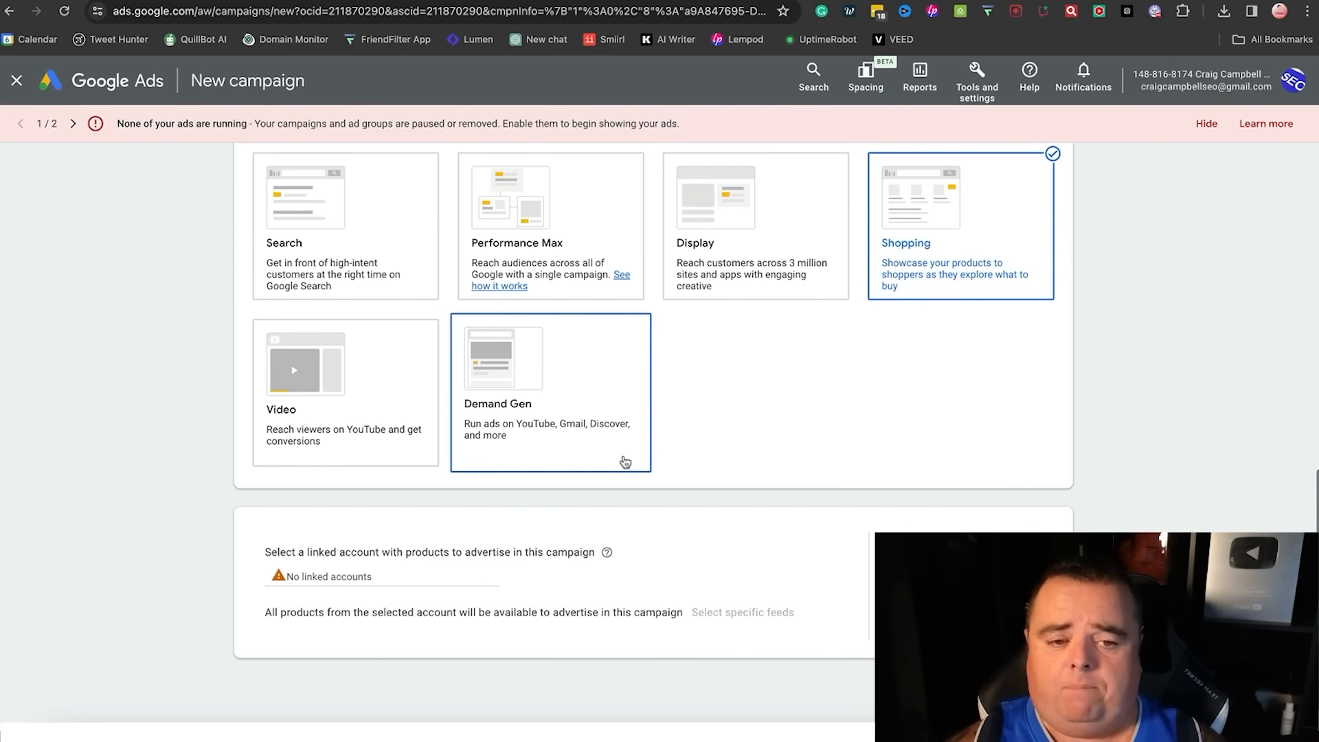
# Select the Search campaign type for the Leads campaign and review the ways to reach its goal.
pyautogui.click(402, 256)
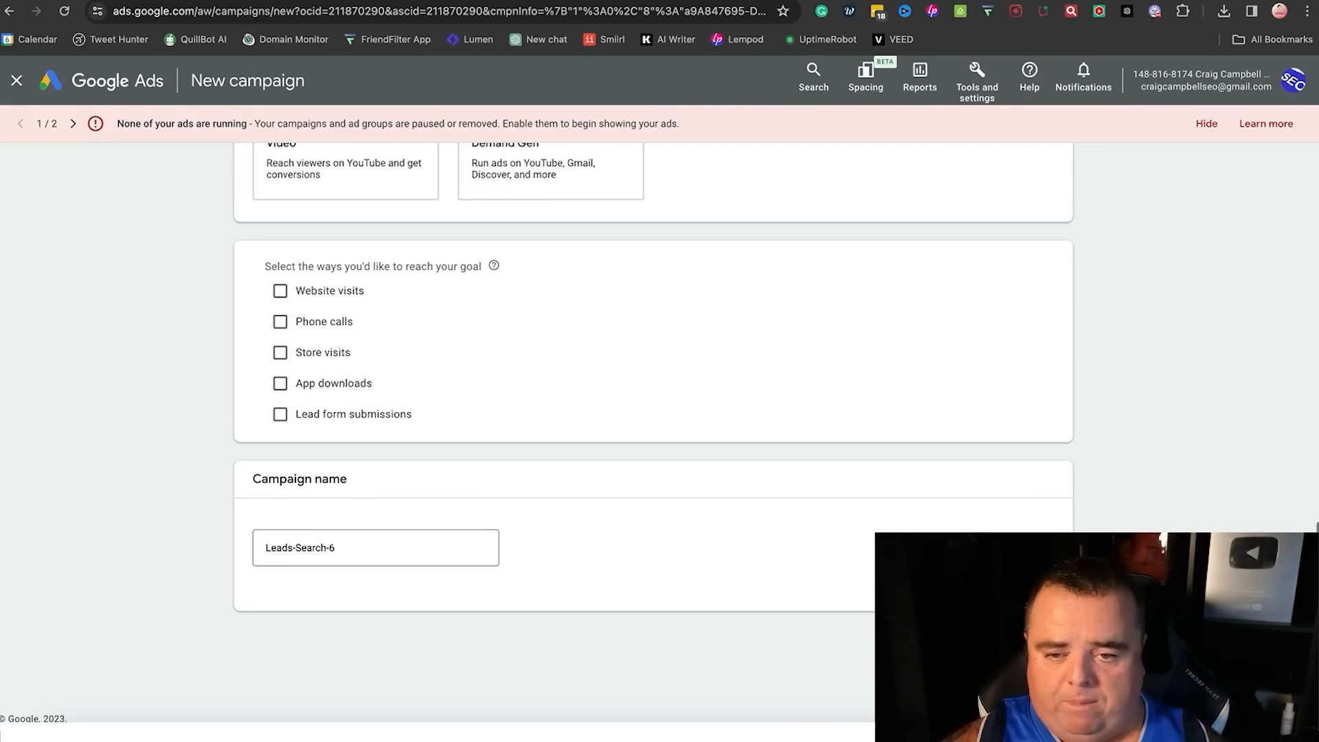
pyautogui.scroll(5, 652, 433)
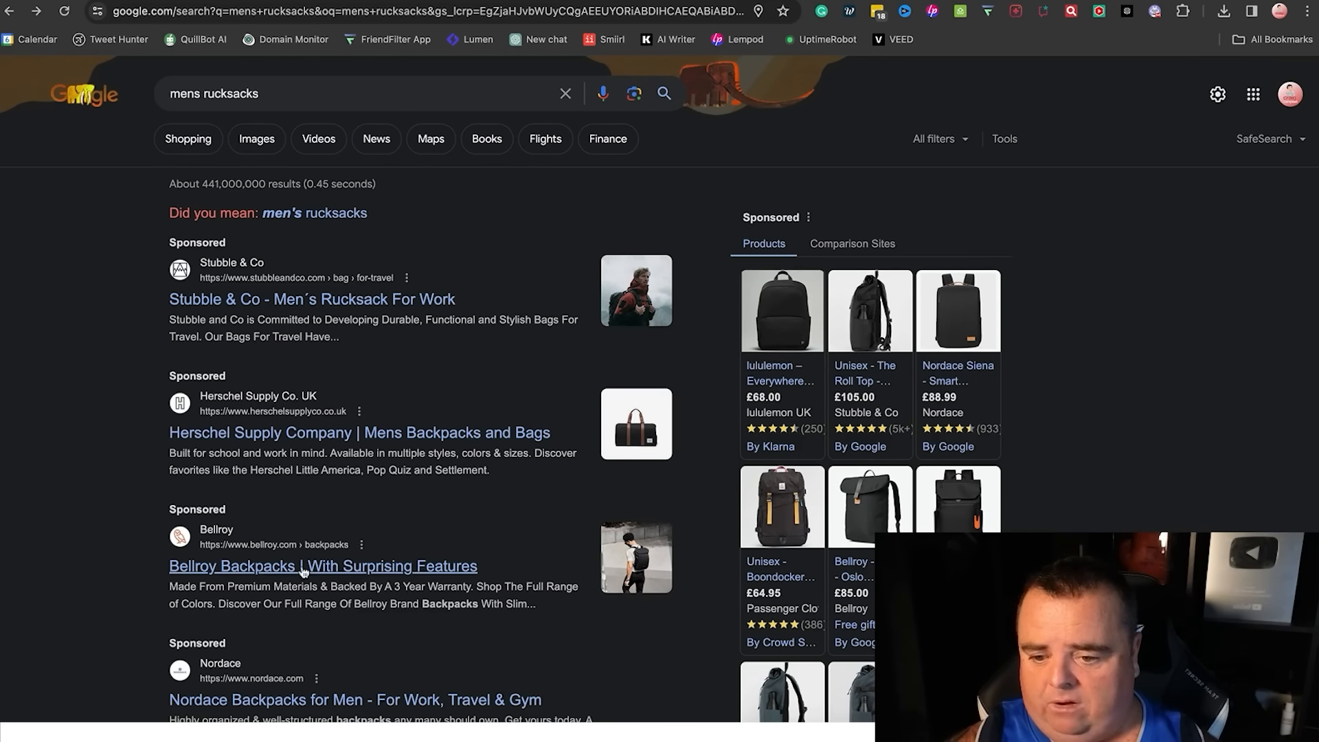
# Examine where sponsored text ads and product ads sit among the organic Google results for "mens rucksacks".
pyautogui.scroll(-1, 81, 526)
pyautogui.scroll(-4, 81, 526)
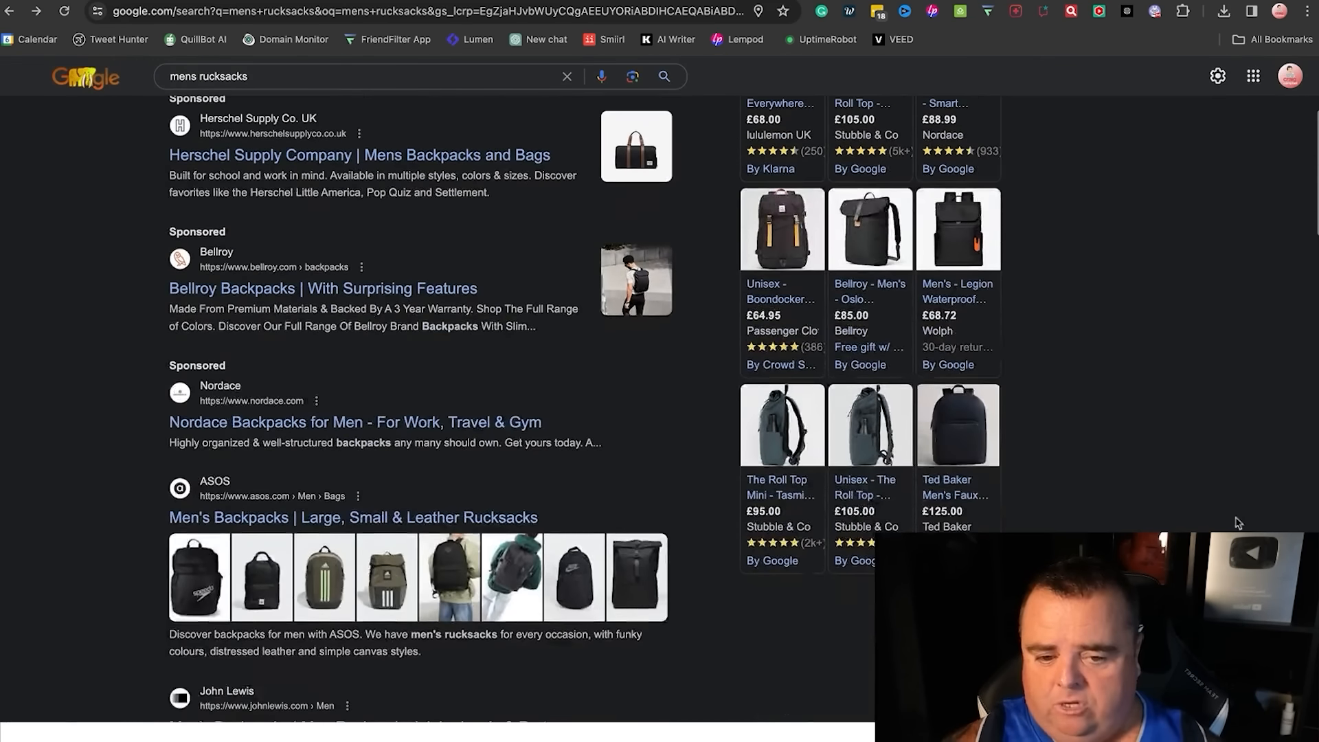
pyautogui.moveTo(871, 428)
pyautogui.scroll(-5, 802, 451)
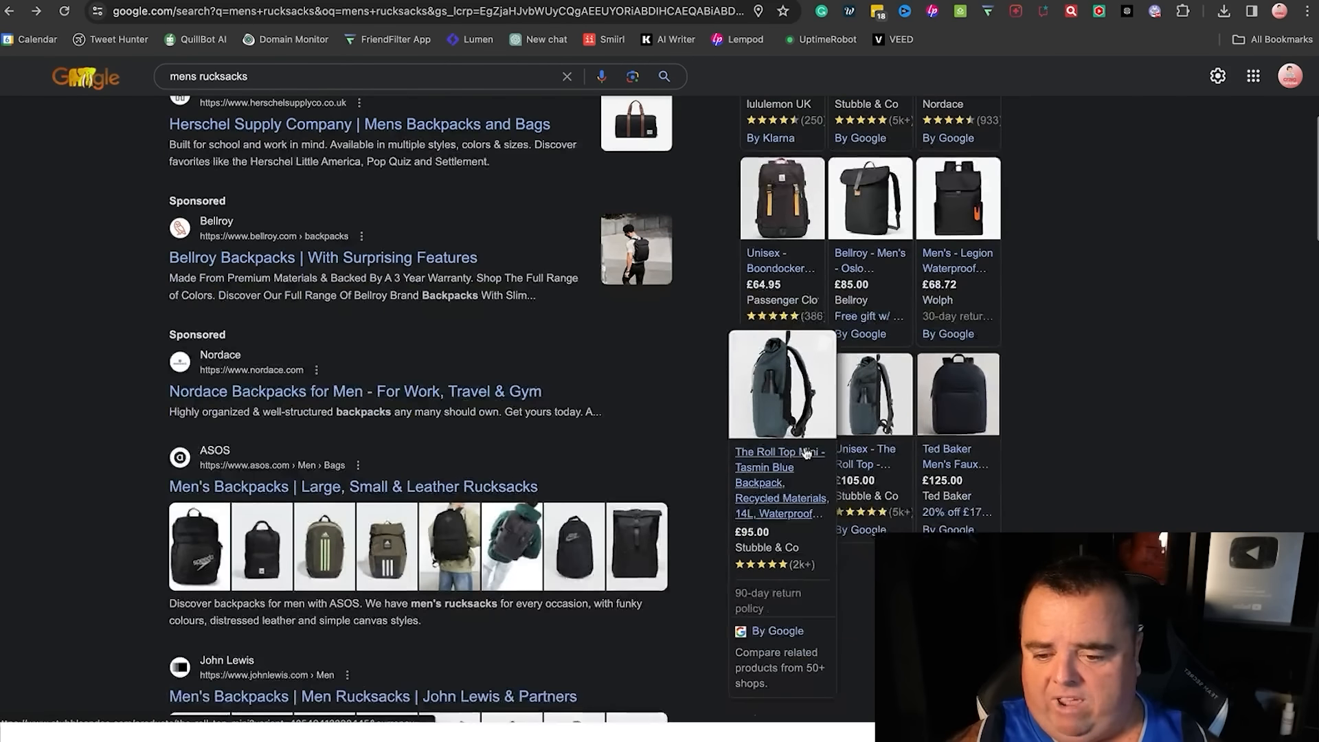
pyautogui.scroll(-15, 804, 452)
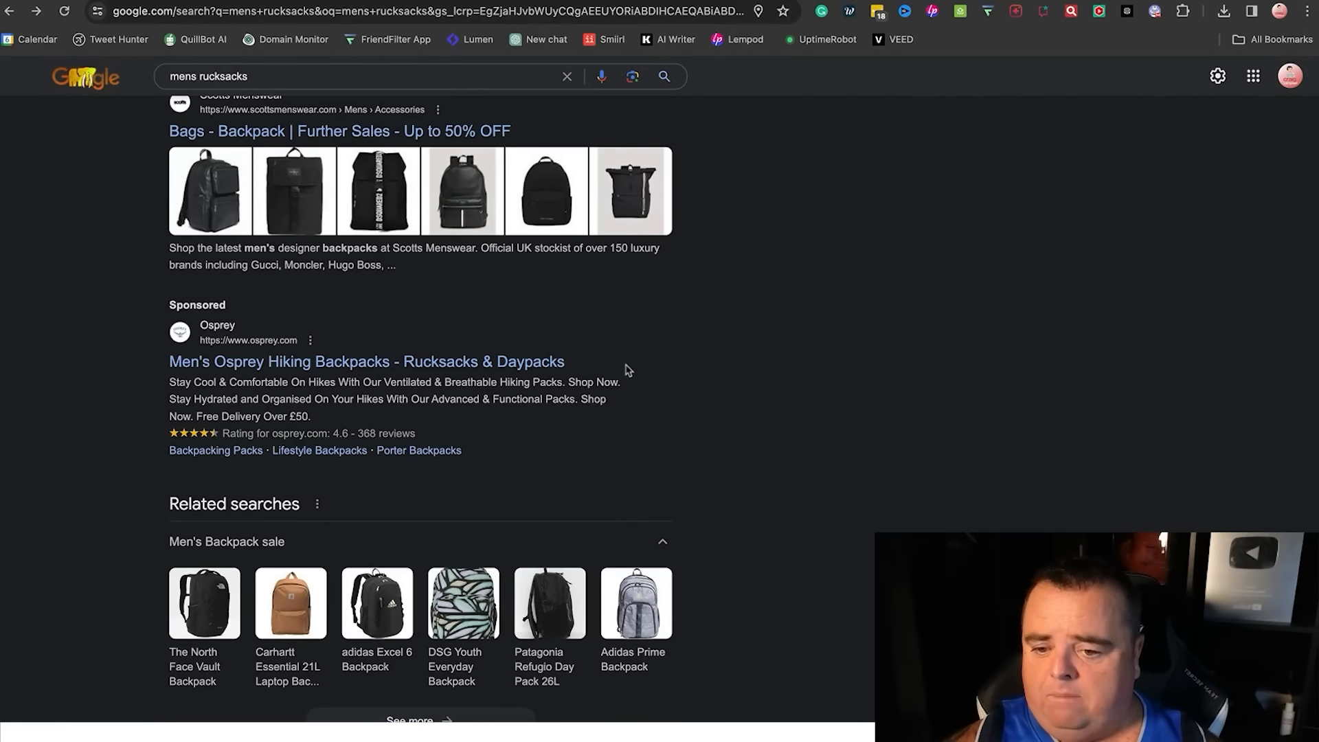
pyautogui.scroll(-5, 627, 360)
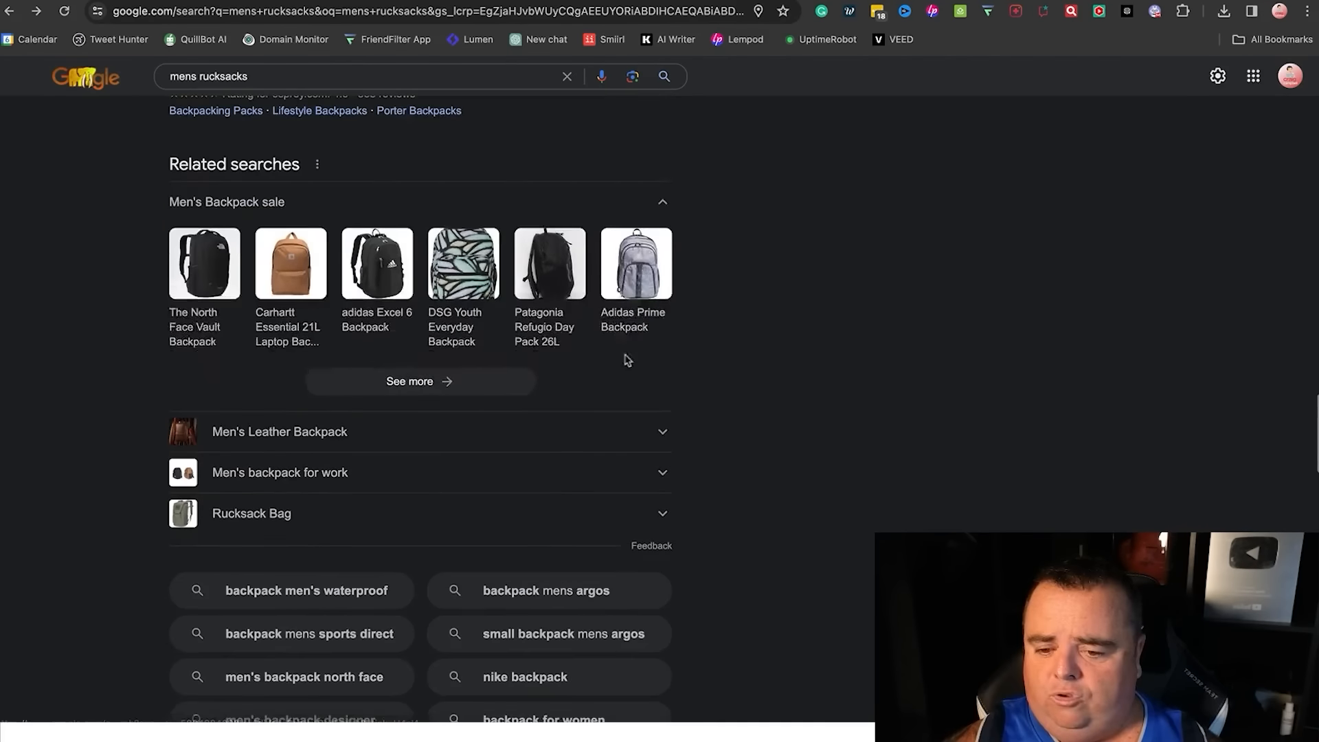
pyautogui.scroll(10, 626, 359)
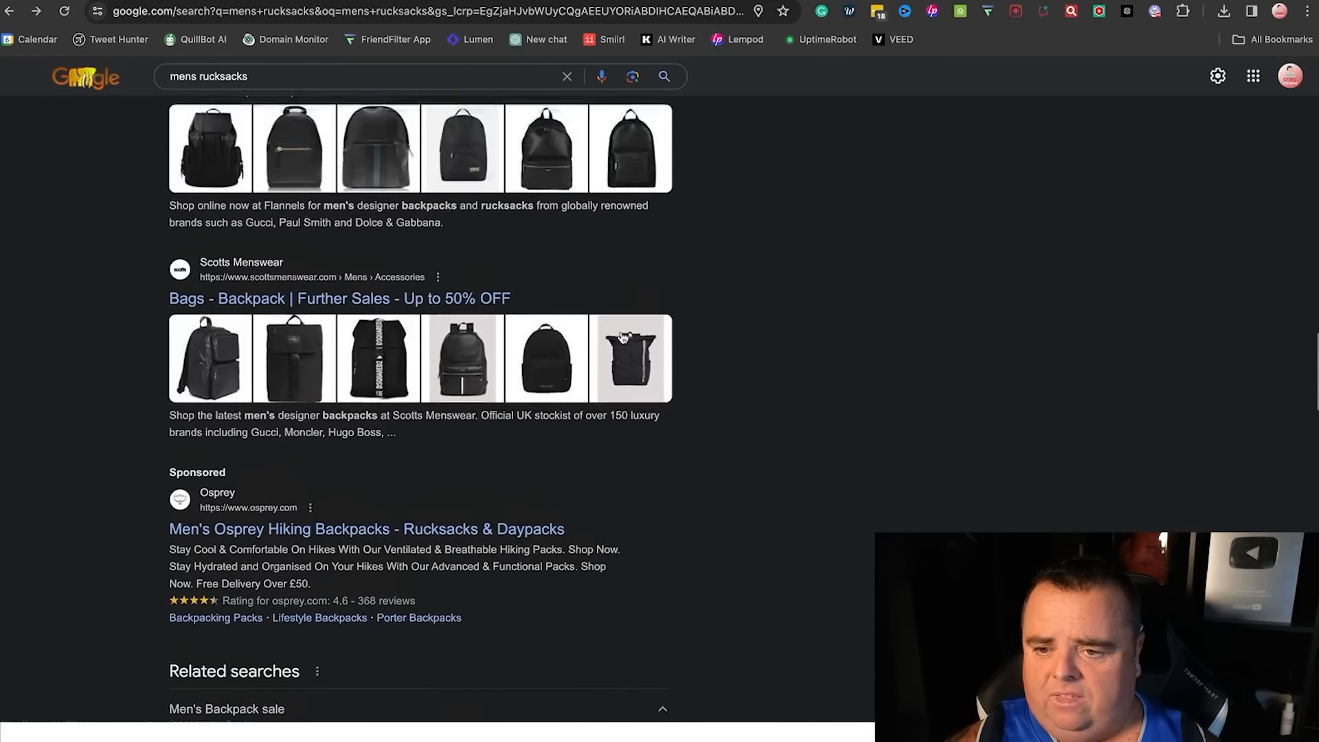
pyautogui.scroll(1, 623, 337)
pyautogui.scroll(-3, 618, 332)
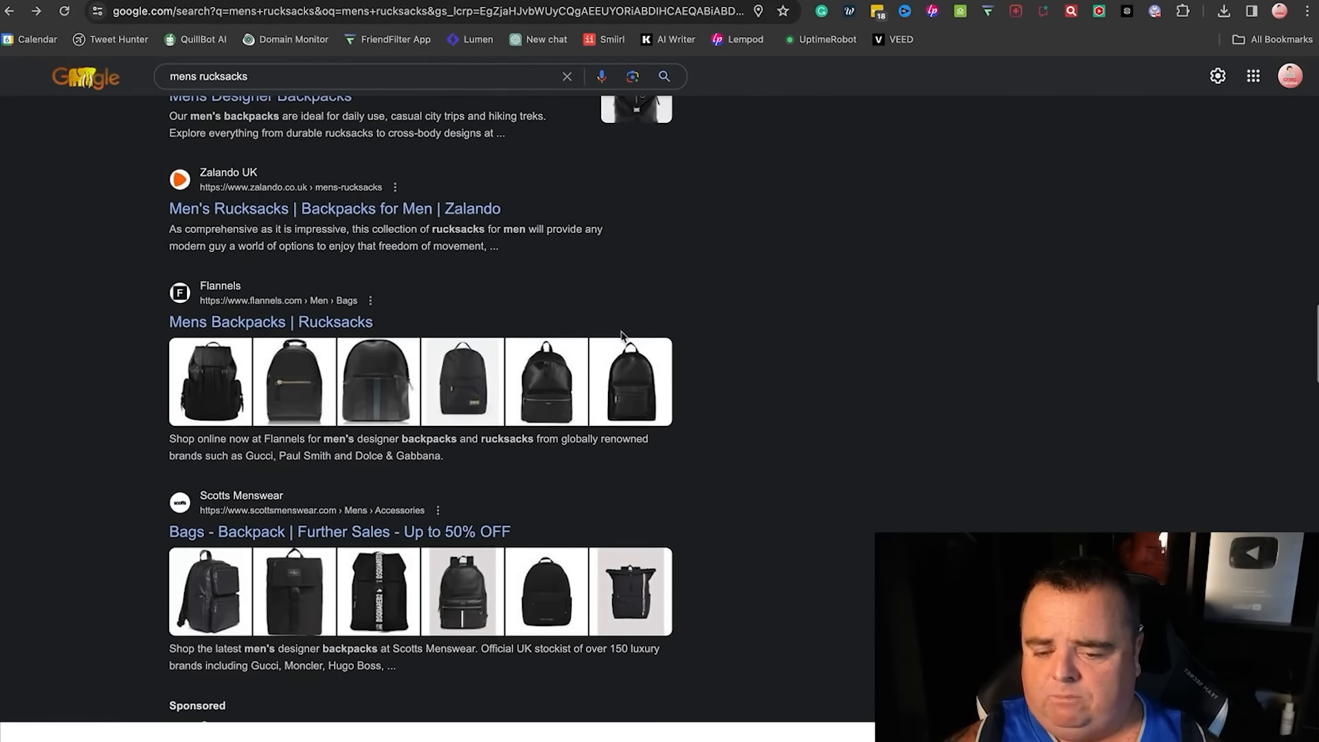
pyautogui.scroll(-13, 540, 671)
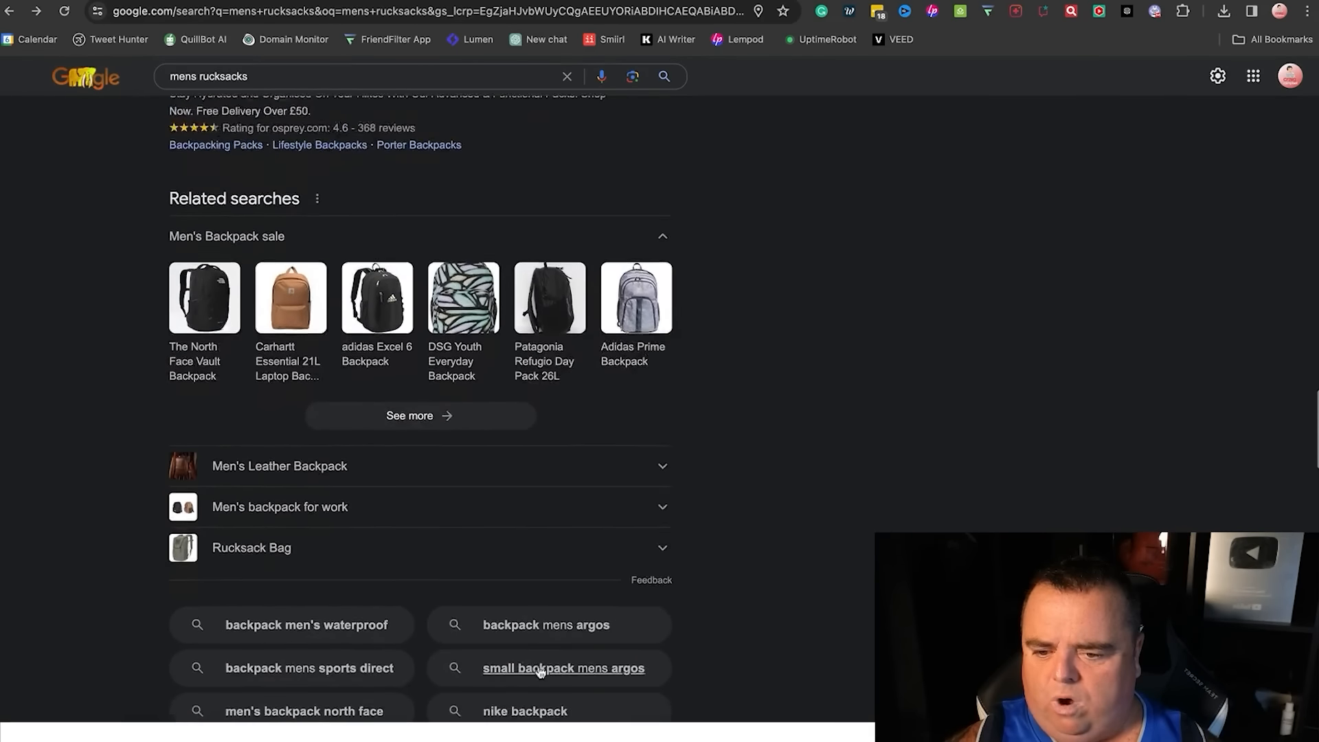
pyautogui.scroll(-7, 539, 671)
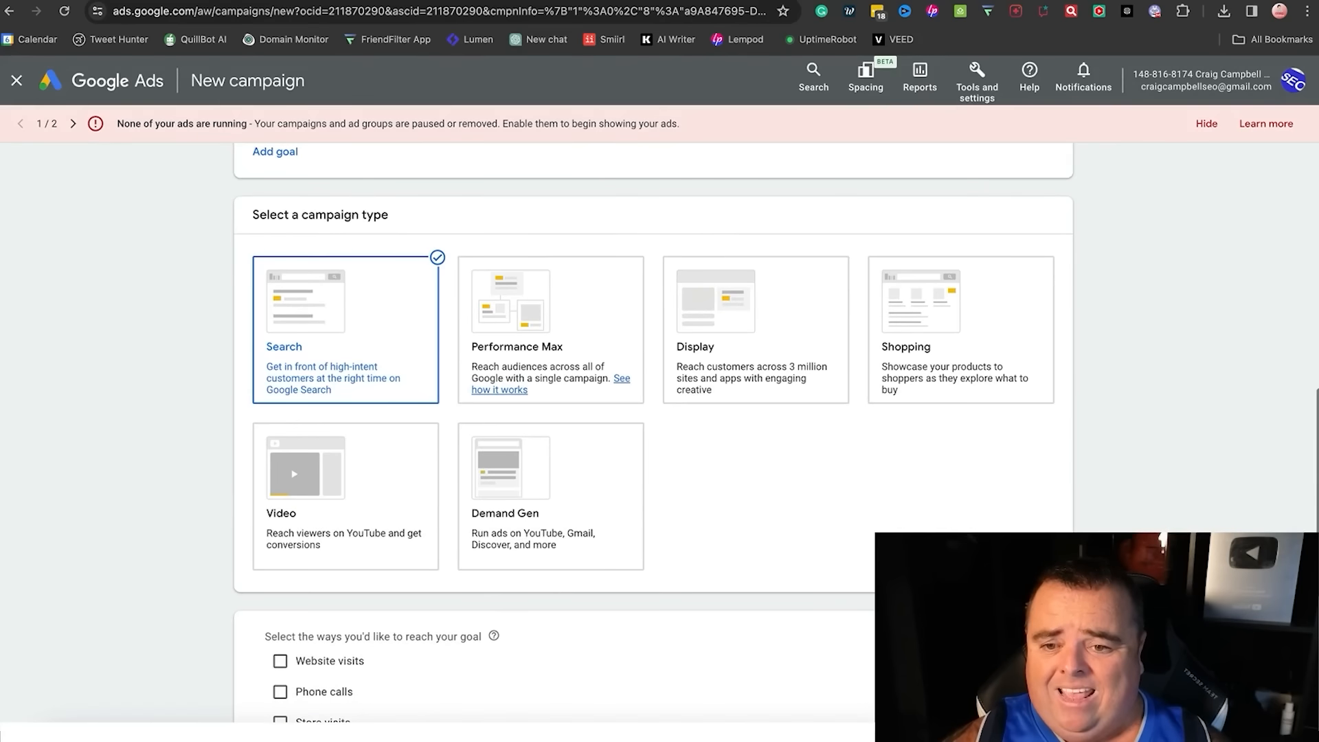
pyautogui.click(383, 271)
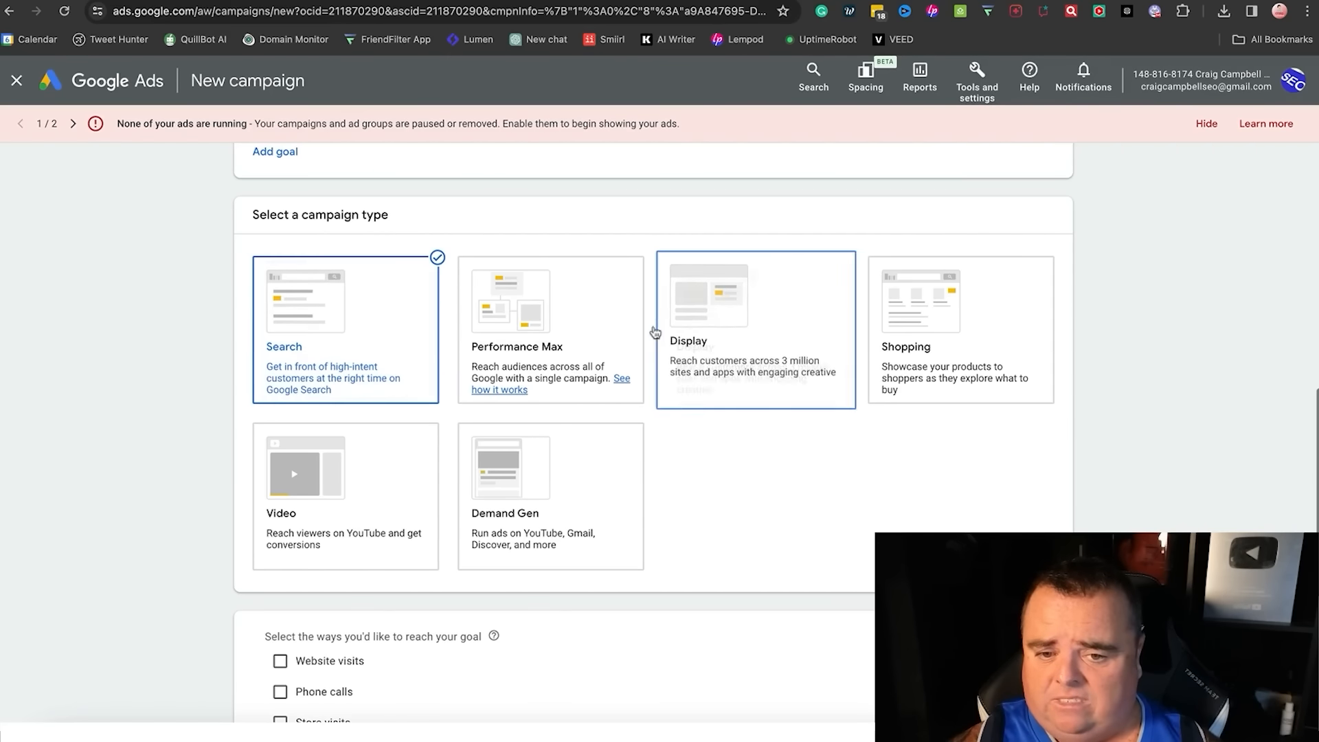
# Try the Display campaign type for the Leads campaign and review the ways to reach its goal.
pyautogui.scroll(-5, 738, 354)
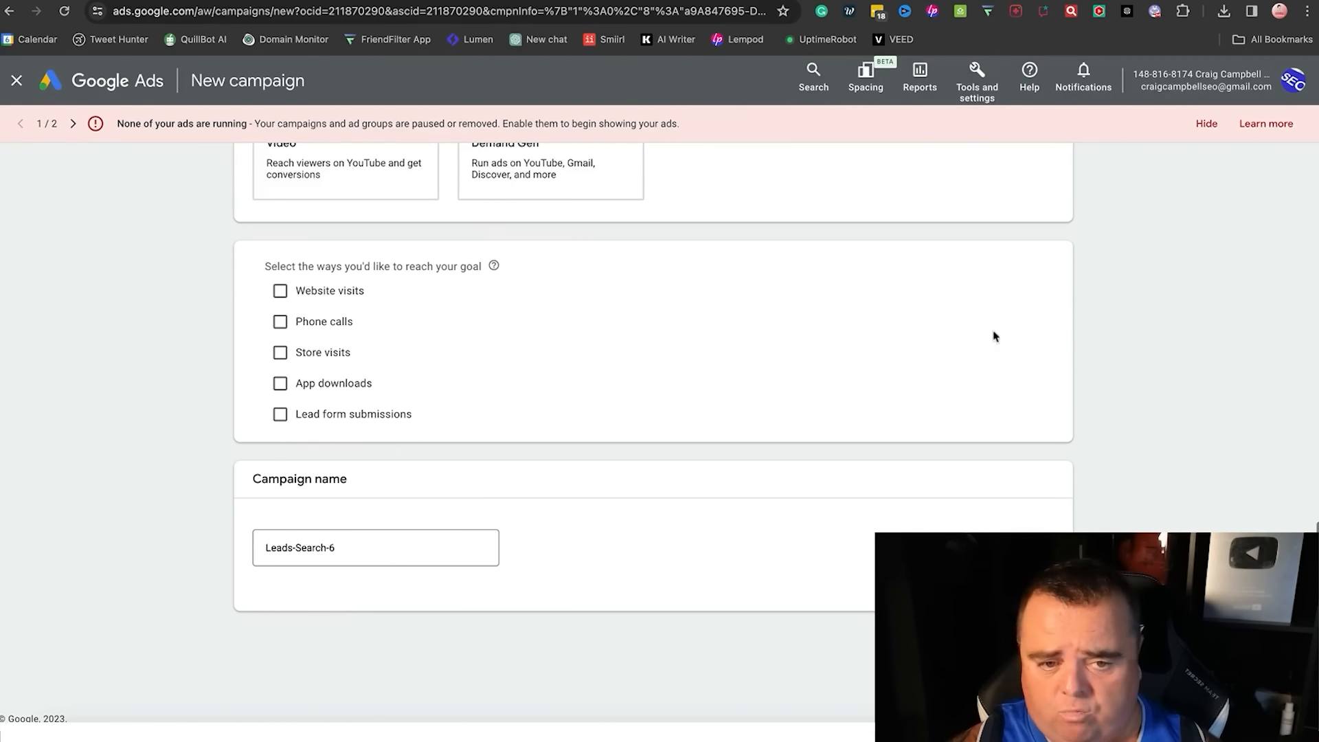
pyautogui.scroll(6, 1118, 311)
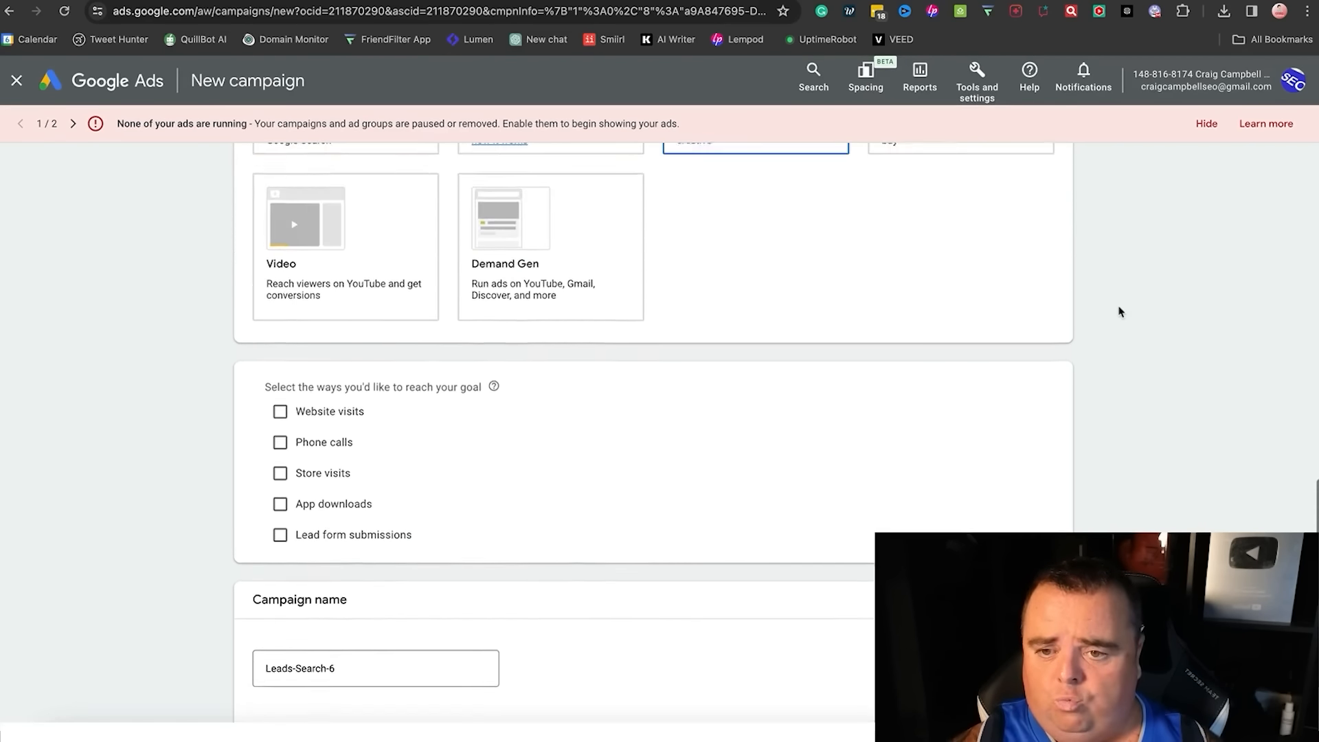
pyautogui.scroll(1, 1118, 311)
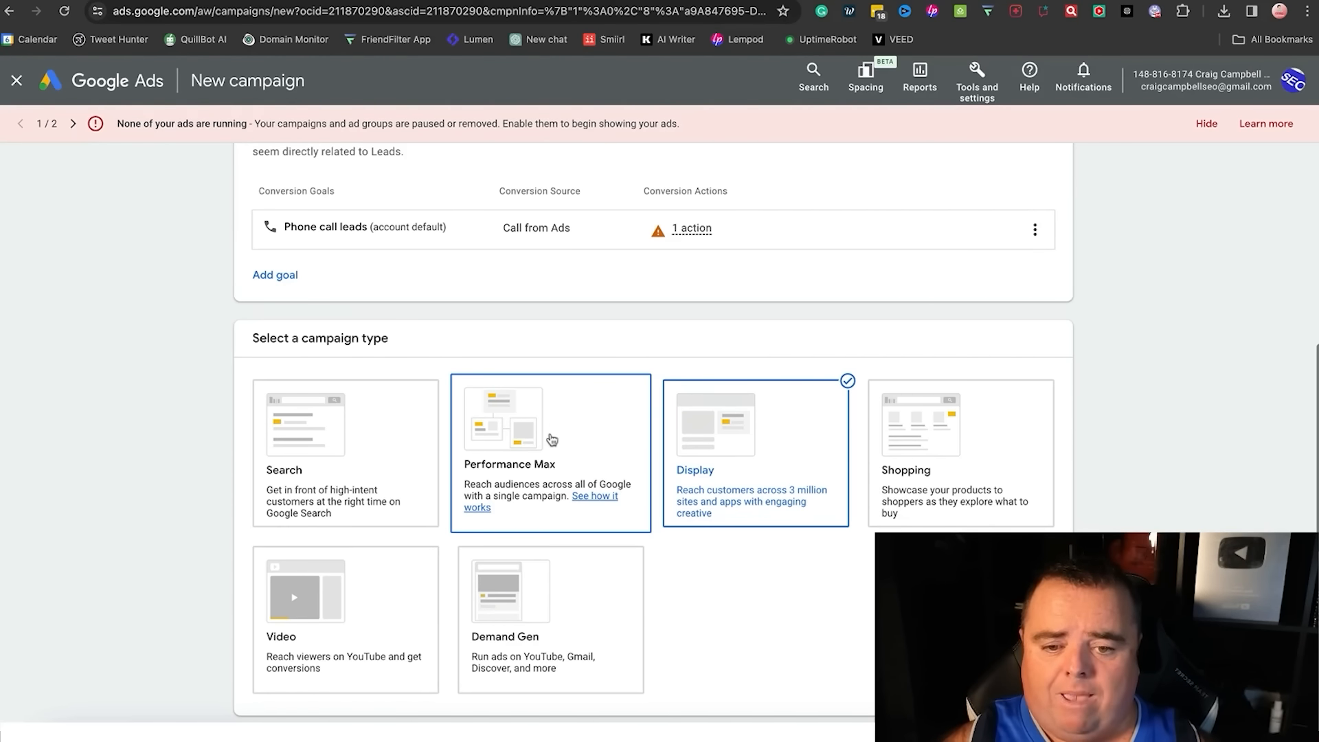
# Open the help article explaining how Performance Max campaigns work.
pyautogui.click(589, 500)
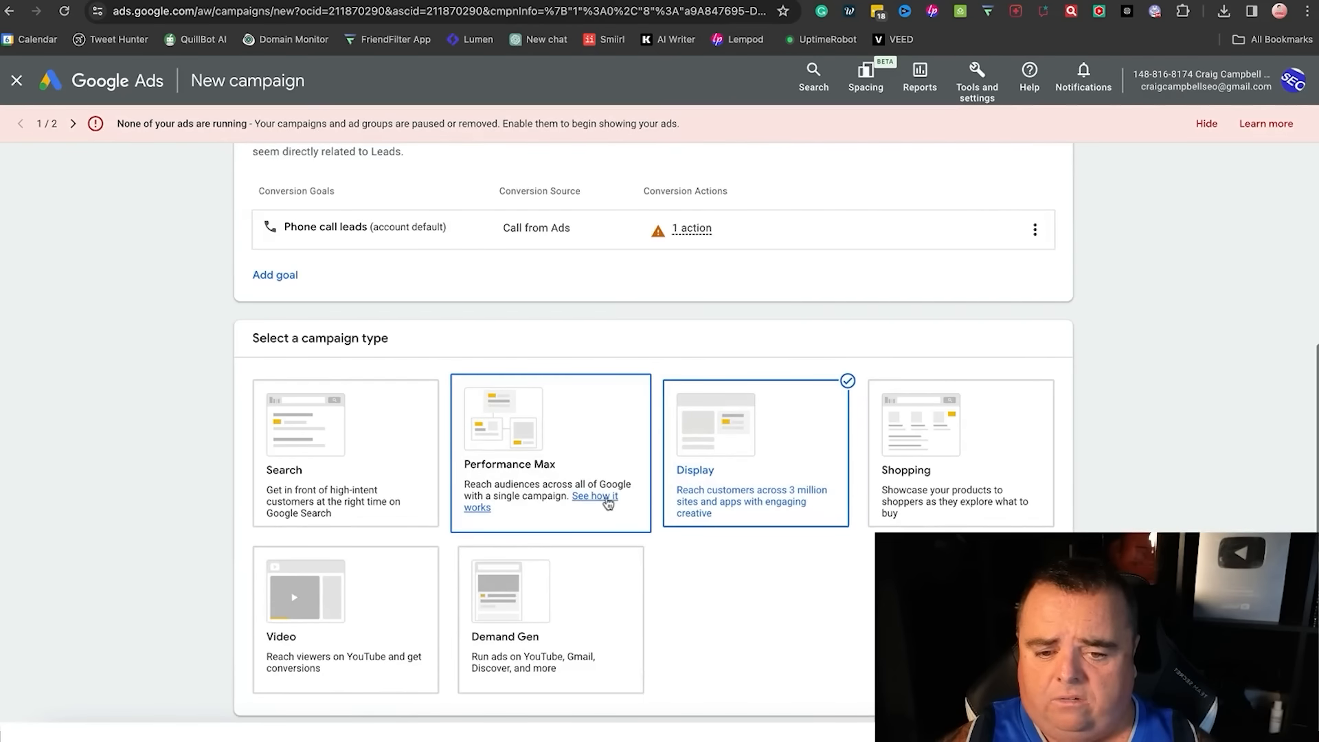
pyautogui.click(610, 503)
pyautogui.click(620, 519)
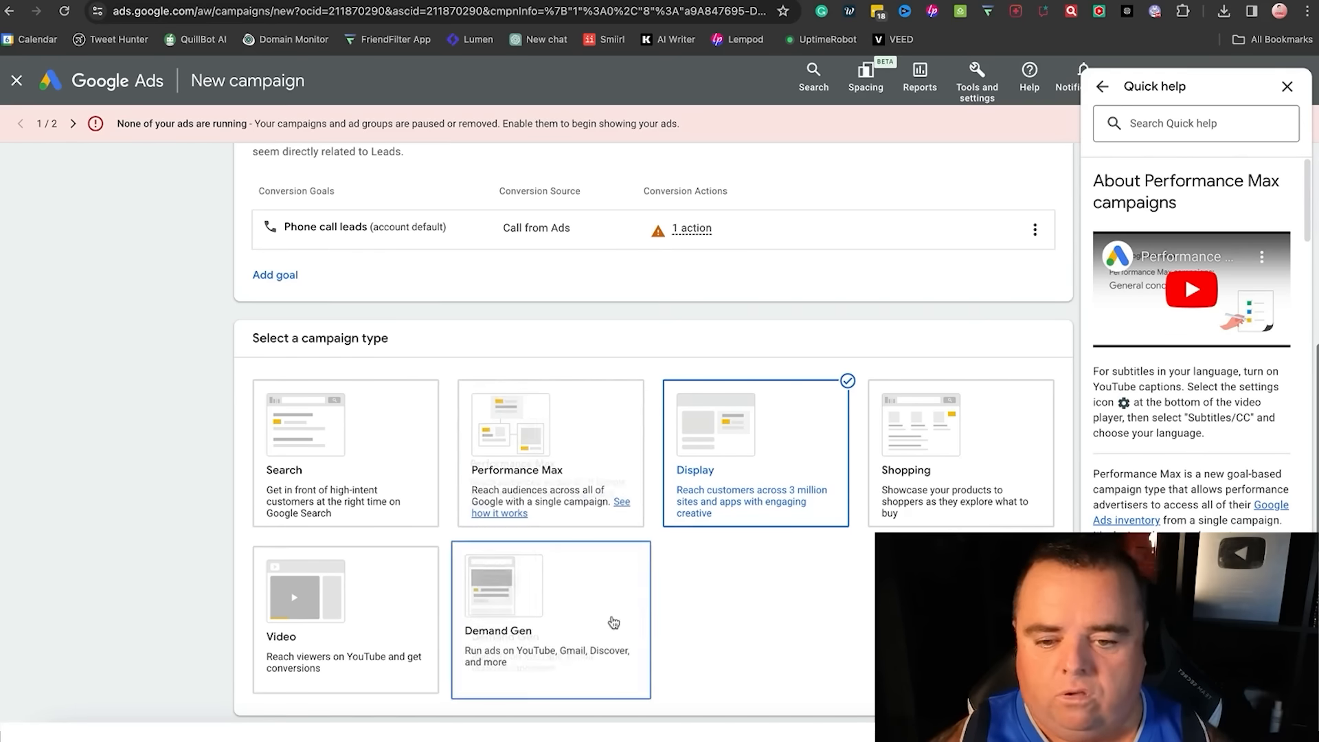
# Select Website visits as the only way to reach the goal, after trying Phone calls, Store visits and Lead form submissions.
pyautogui.scroll(-7, 733, 530)
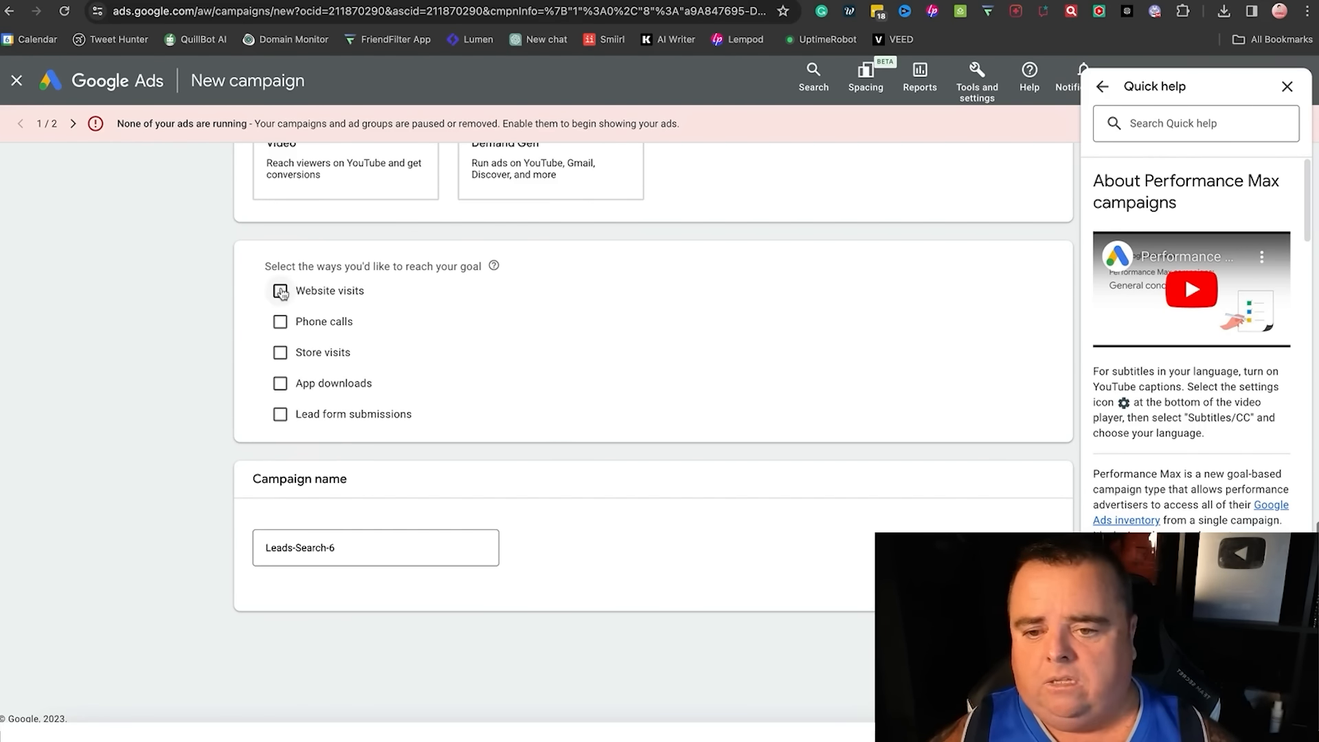
pyautogui.click(281, 292)
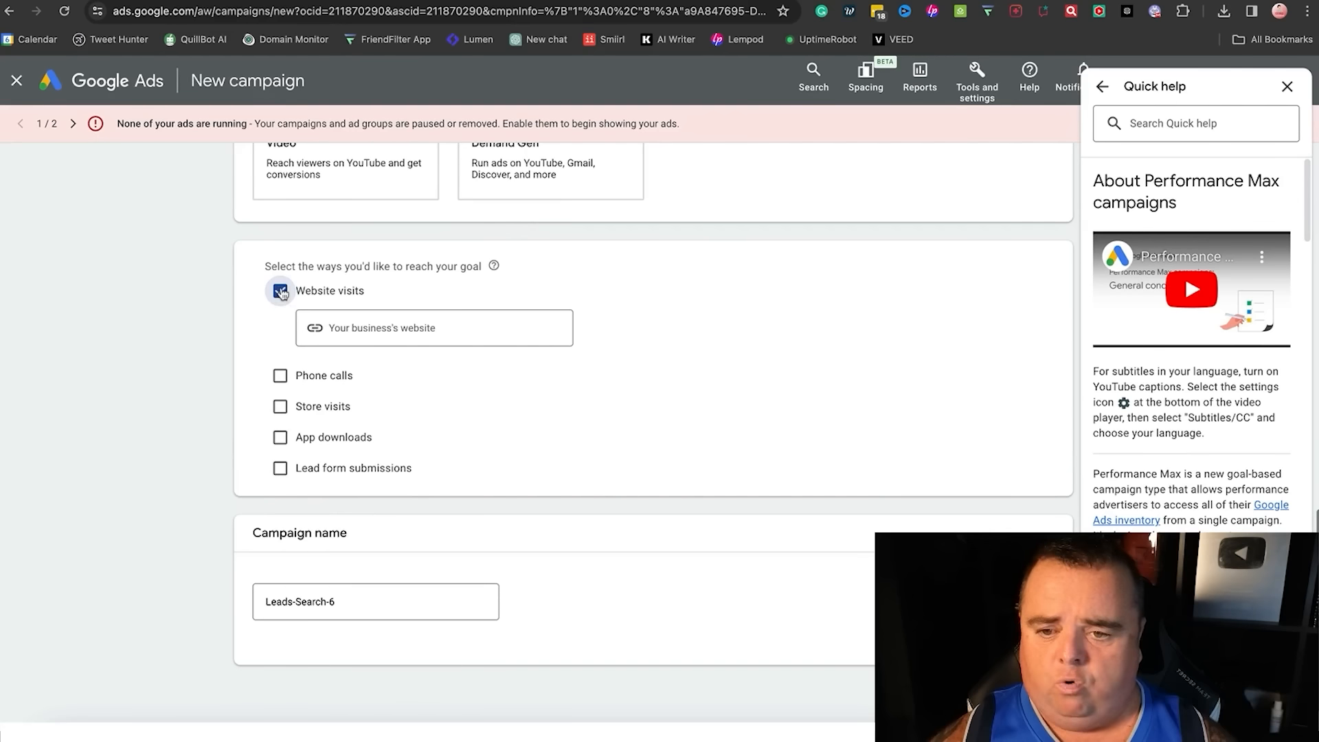
pyautogui.click(281, 376)
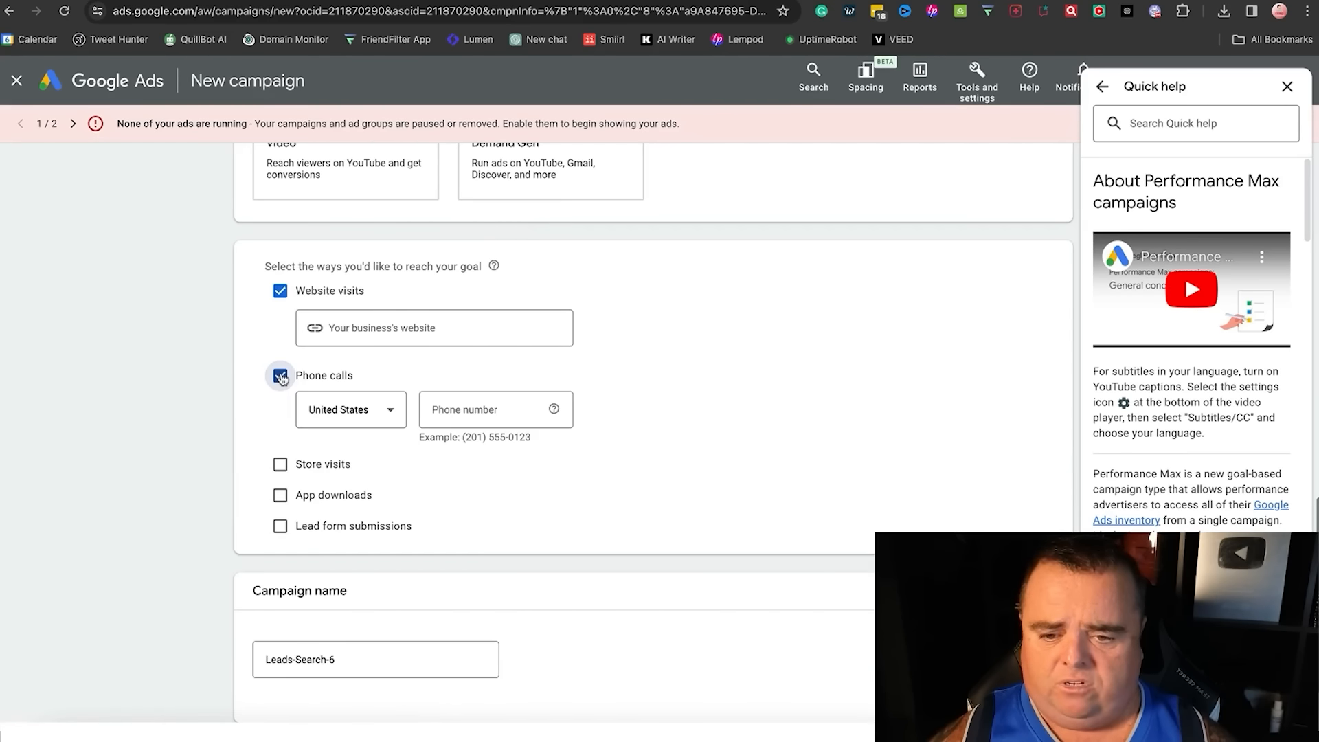
pyautogui.click(281, 465)
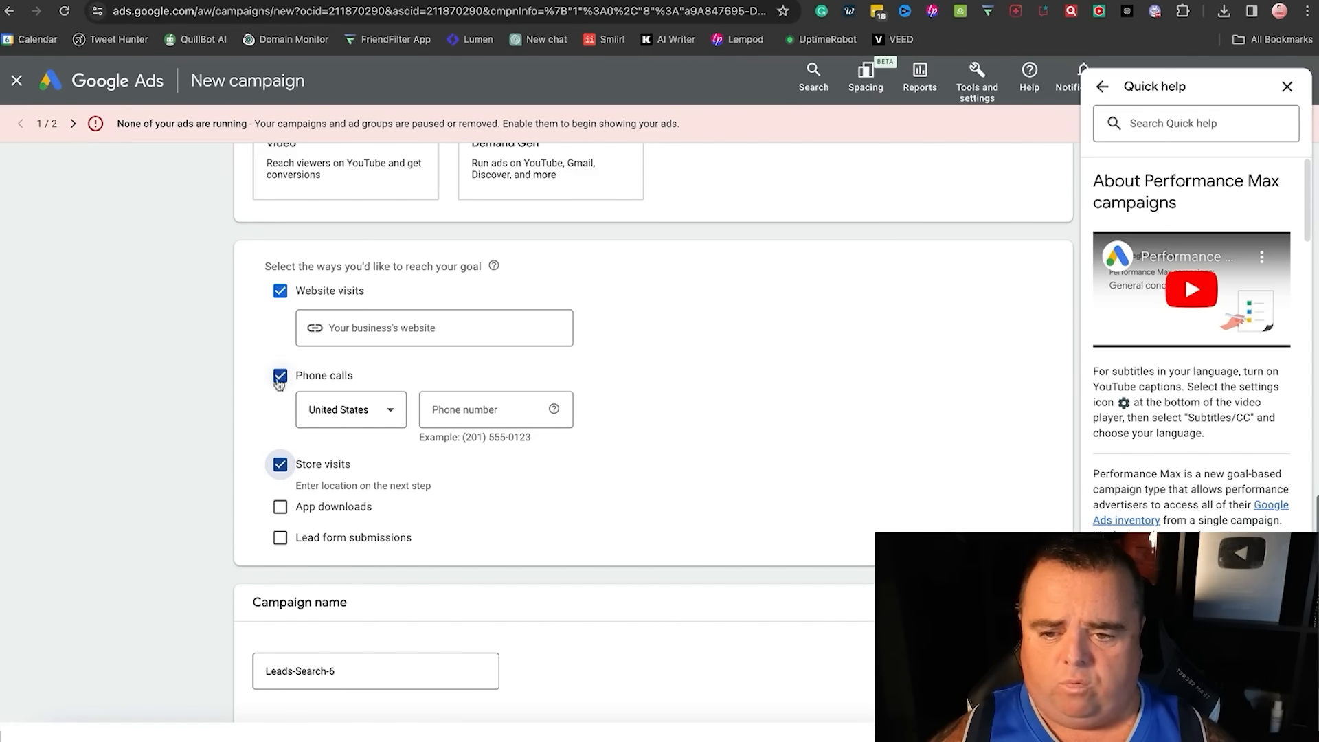
pyautogui.click(281, 376)
pyautogui.click(280, 481)
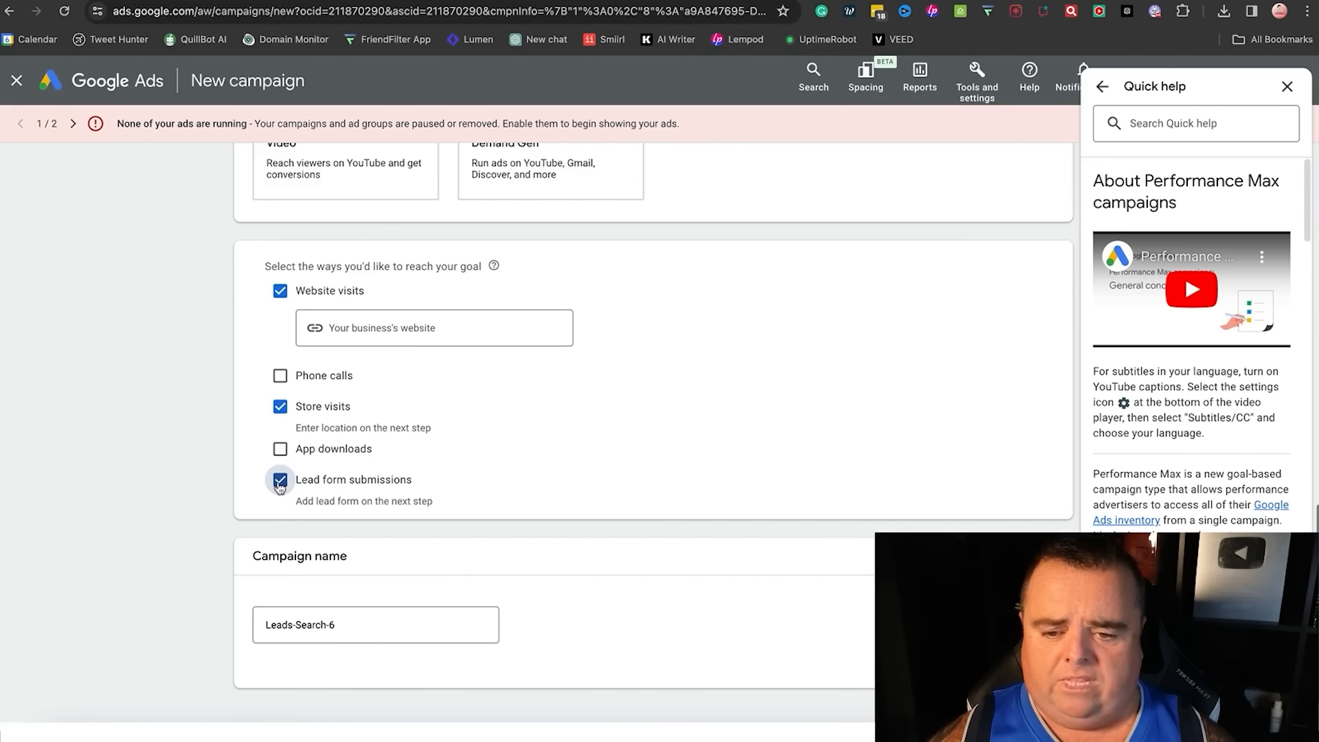
pyautogui.click(282, 481)
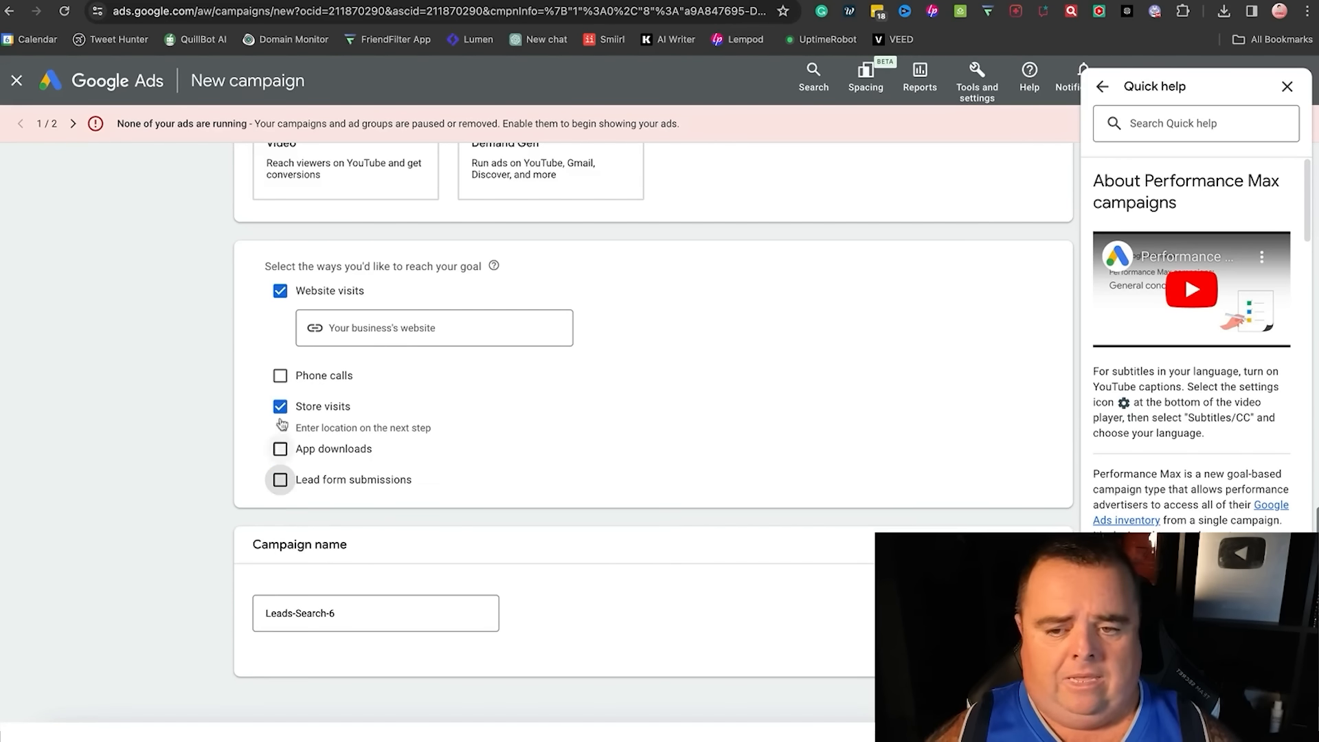
pyautogui.click(280, 406)
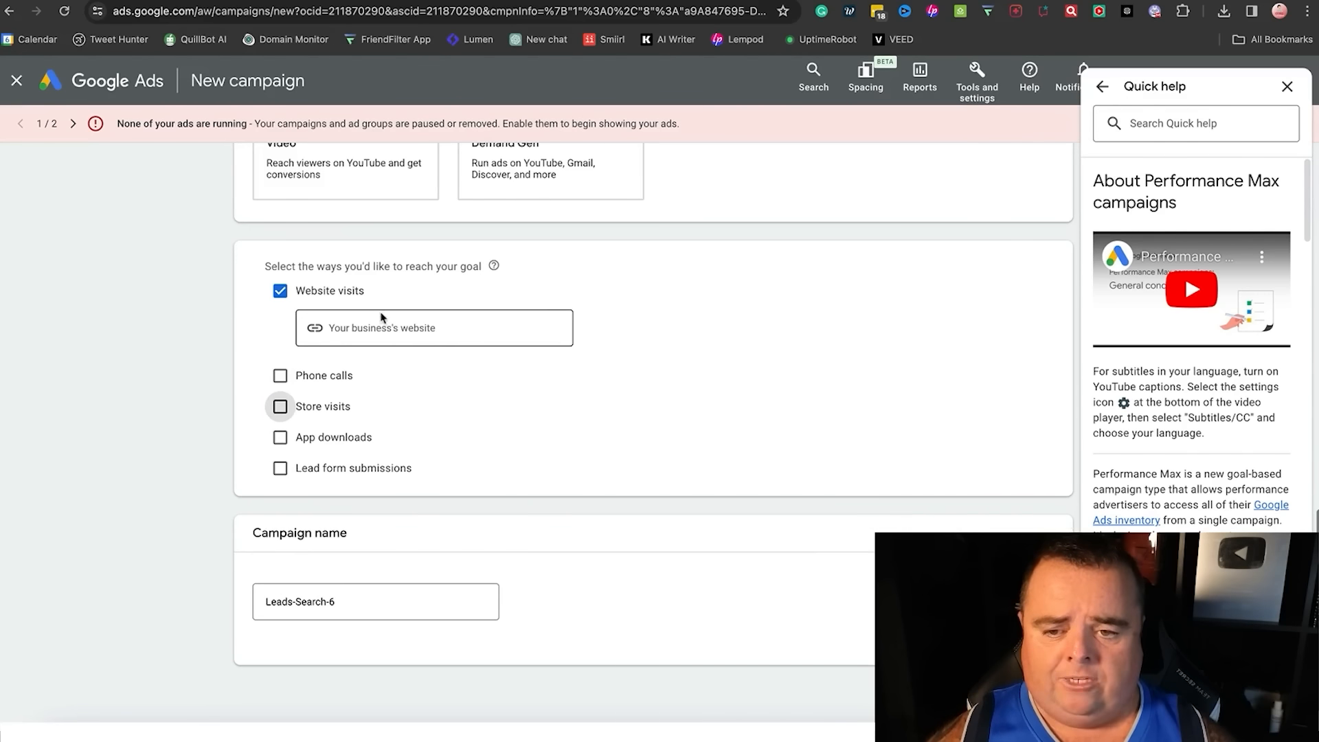
# Enter the business's website address for the Website visits goal.
pyautogui.click(425, 327)
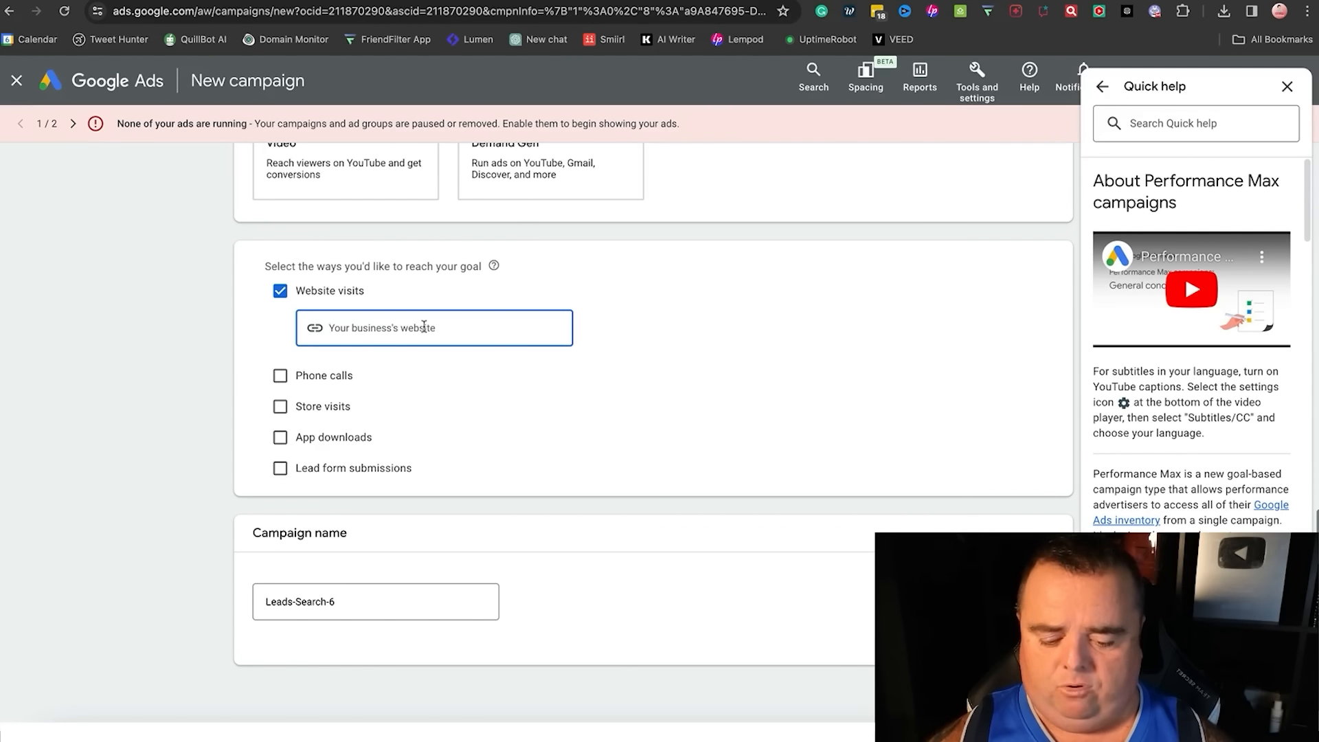
pyautogui.write('craigcampb')
pyautogui.press('BackSpace')
pyautogui.press('BackSpace')
pyautogui.press('BackSpace')
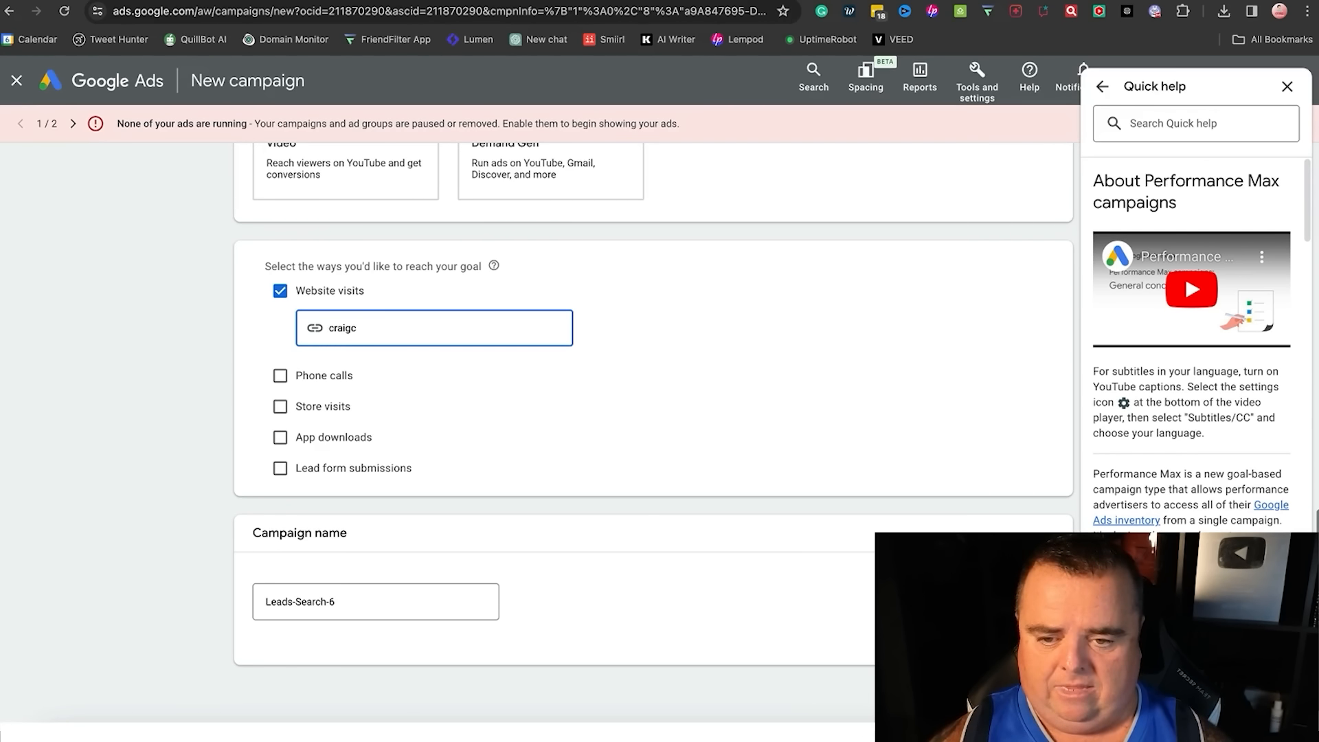
pyautogui.write('ampbellseo.com')
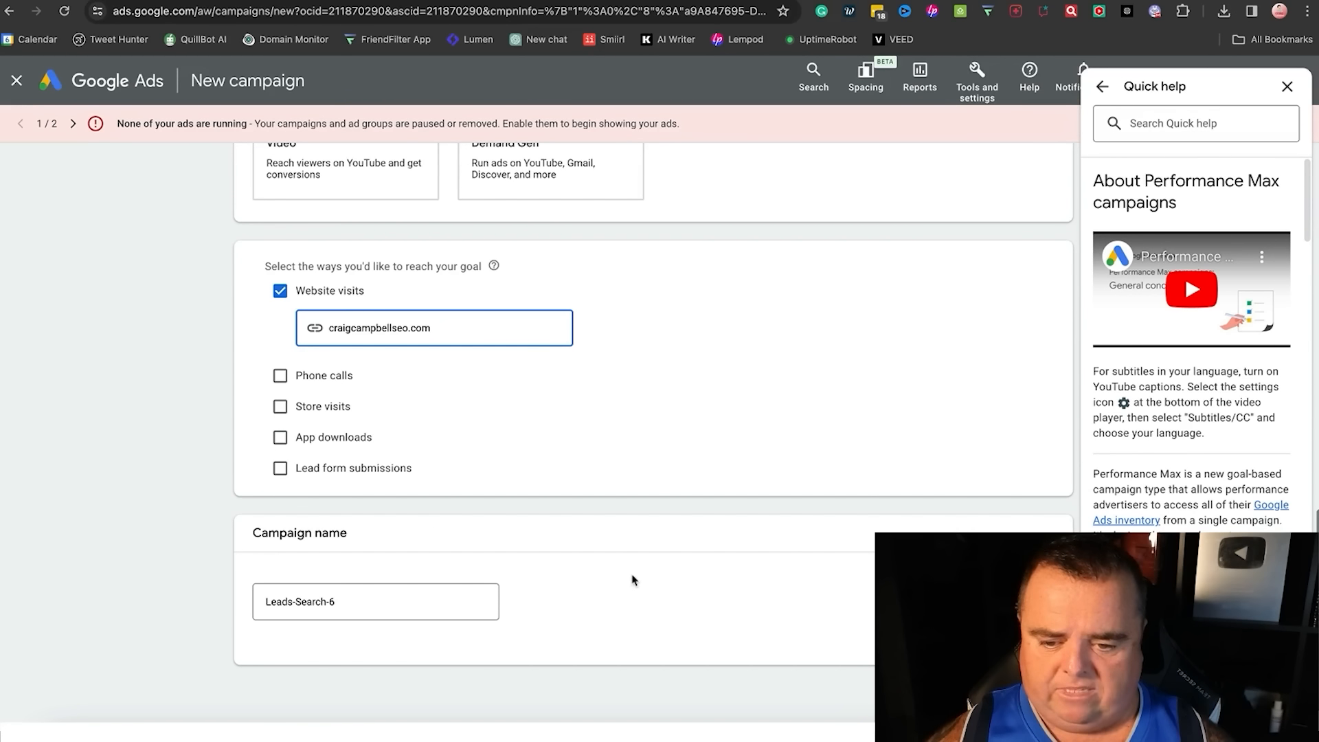
# Name the campaign "Test Campaign" and continue by starting a new campaign instead of the saved draft.
pyautogui.moveTo(338, 601); pyautogui.dragTo(220, 592)
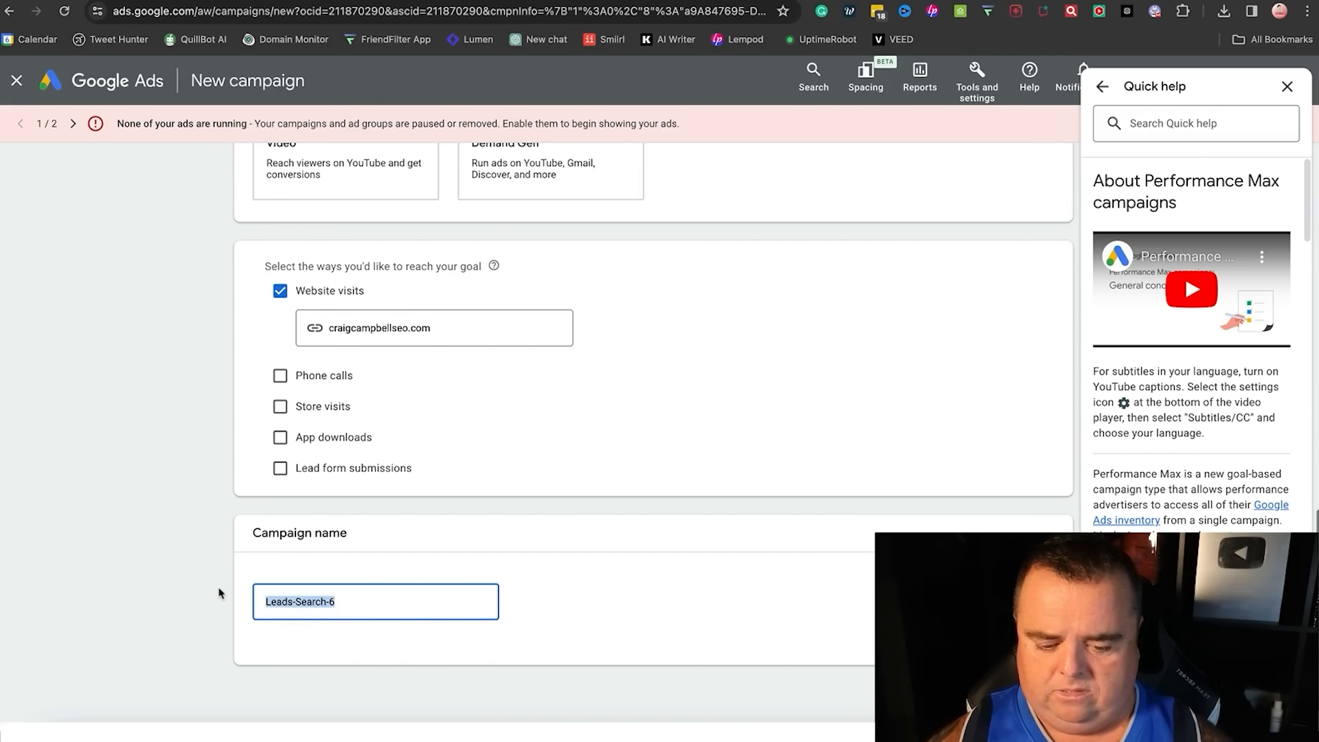
pyautogui.write('Test Campaign')
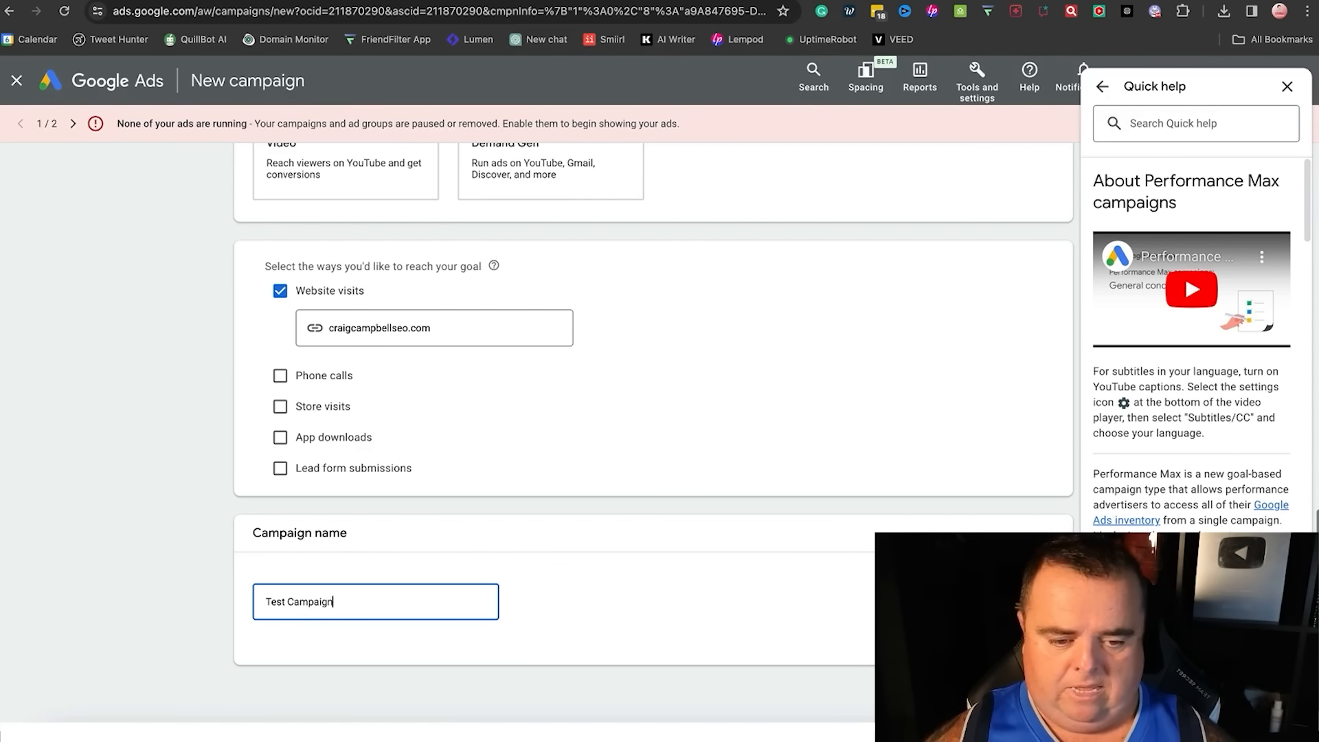
pyautogui.click(1039, 697)
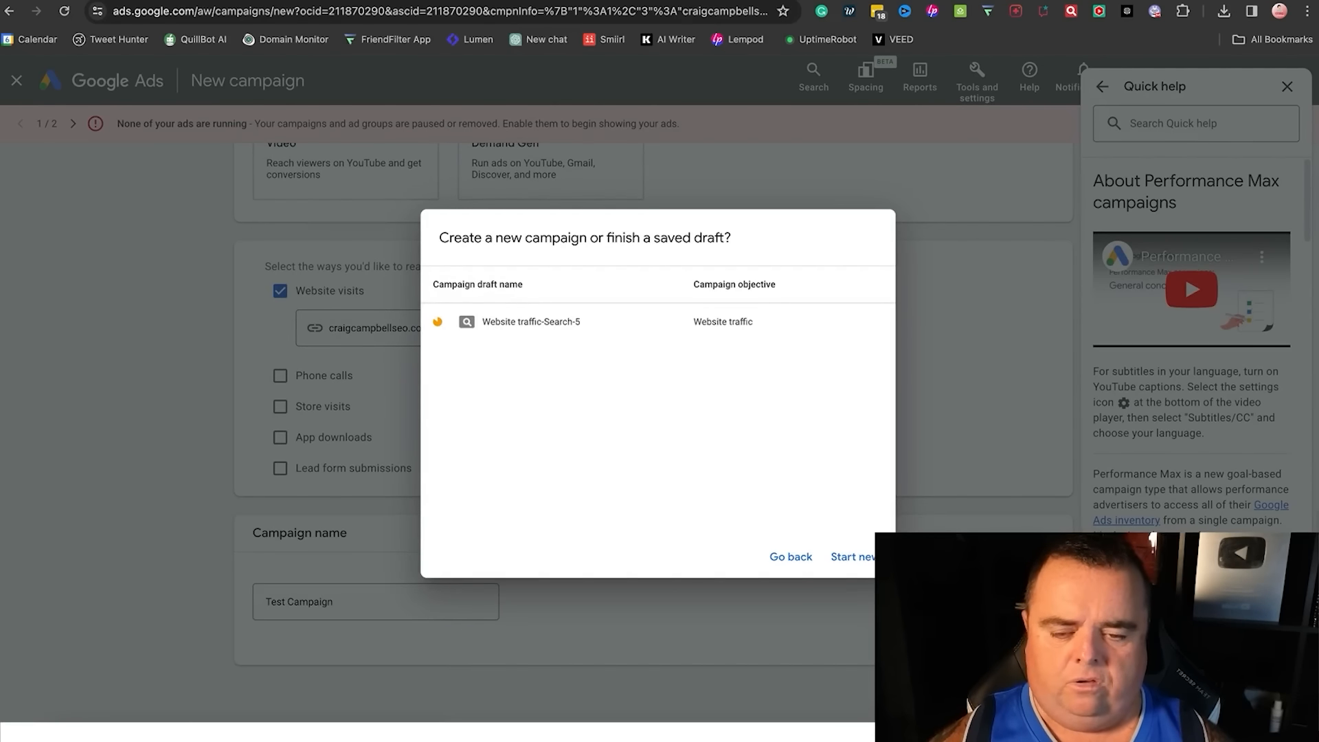
pyautogui.click(854, 559)
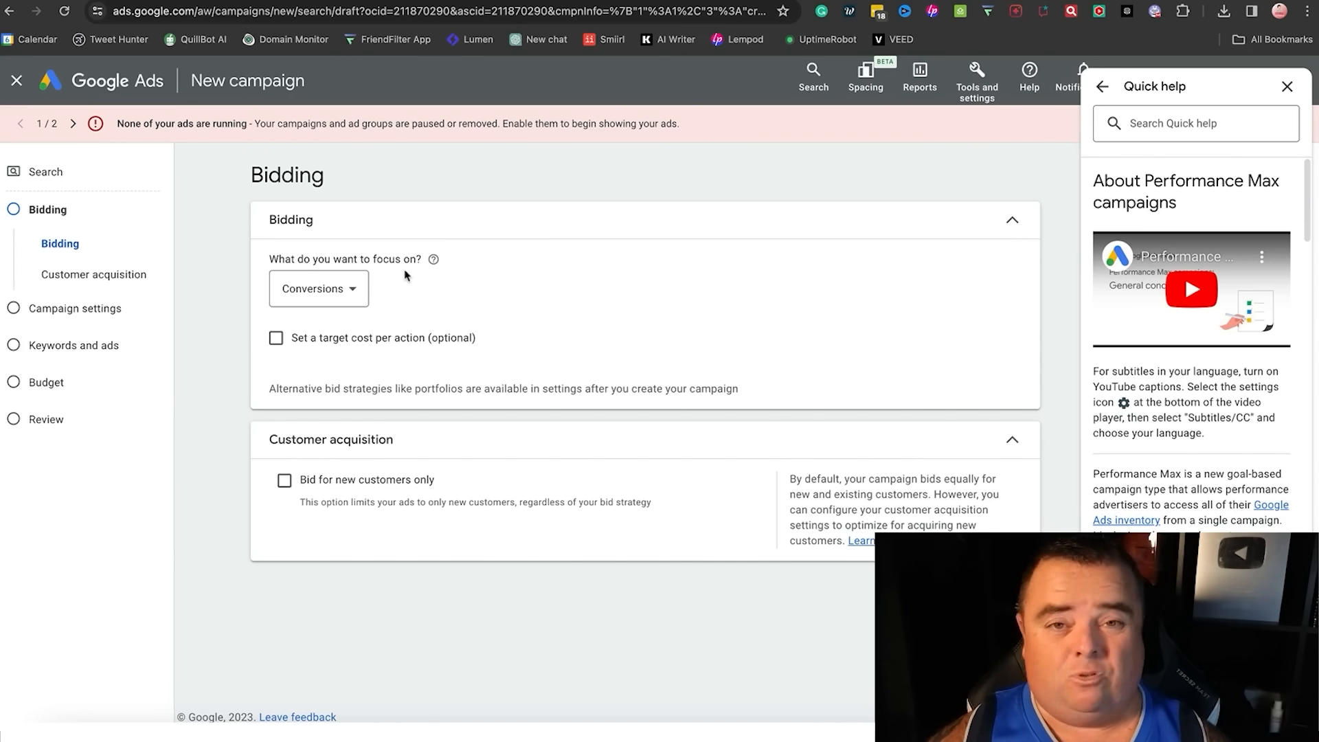
# Focus bidding on Conversions with a target cost per action of £10, and continue to the campaign settings.
pyautogui.click(351, 295)
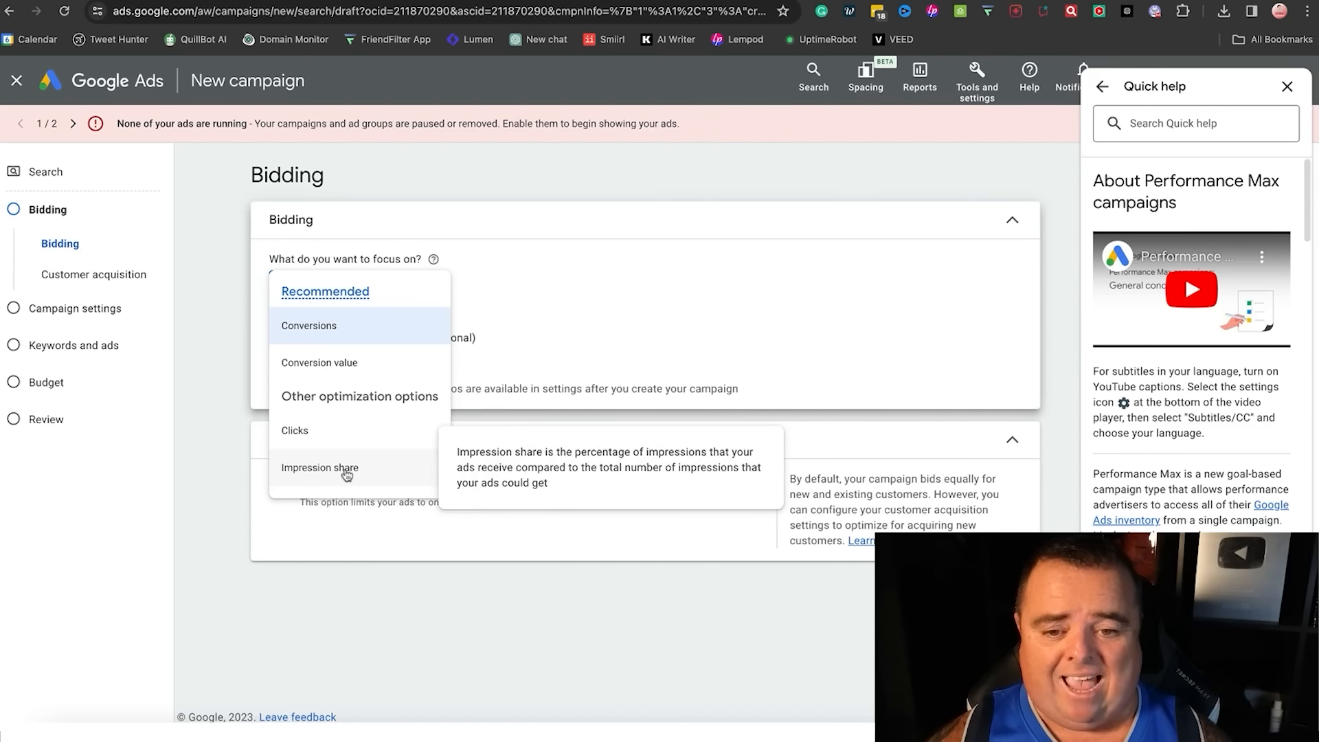
pyautogui.click(336, 333)
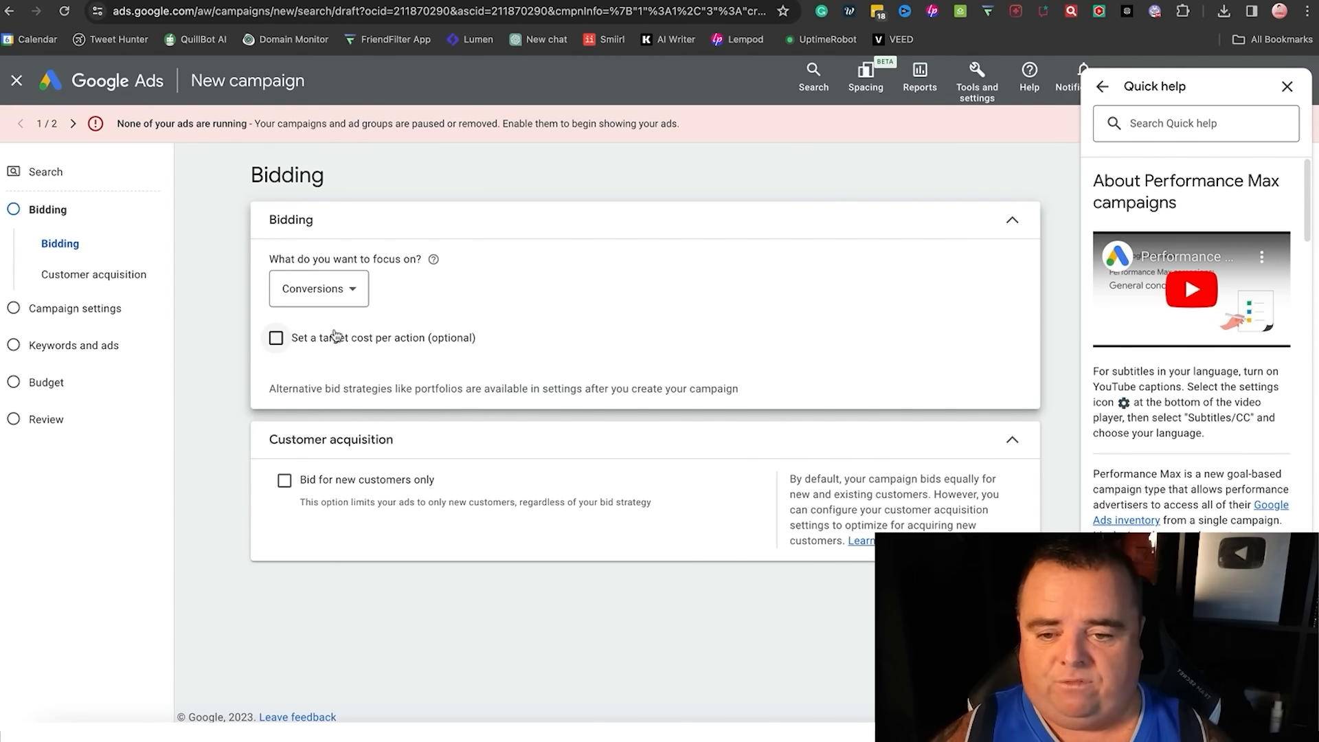
pyautogui.click(336, 336)
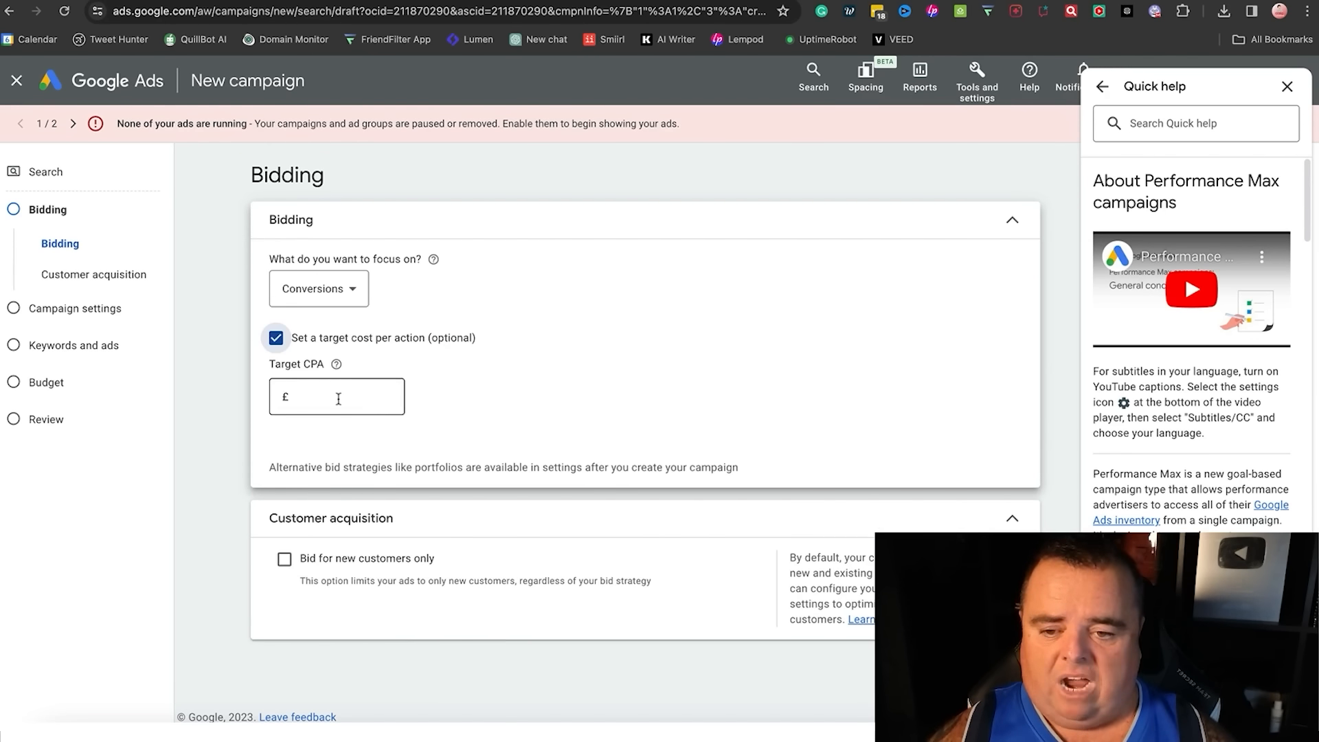
pyautogui.moveTo(337, 366)
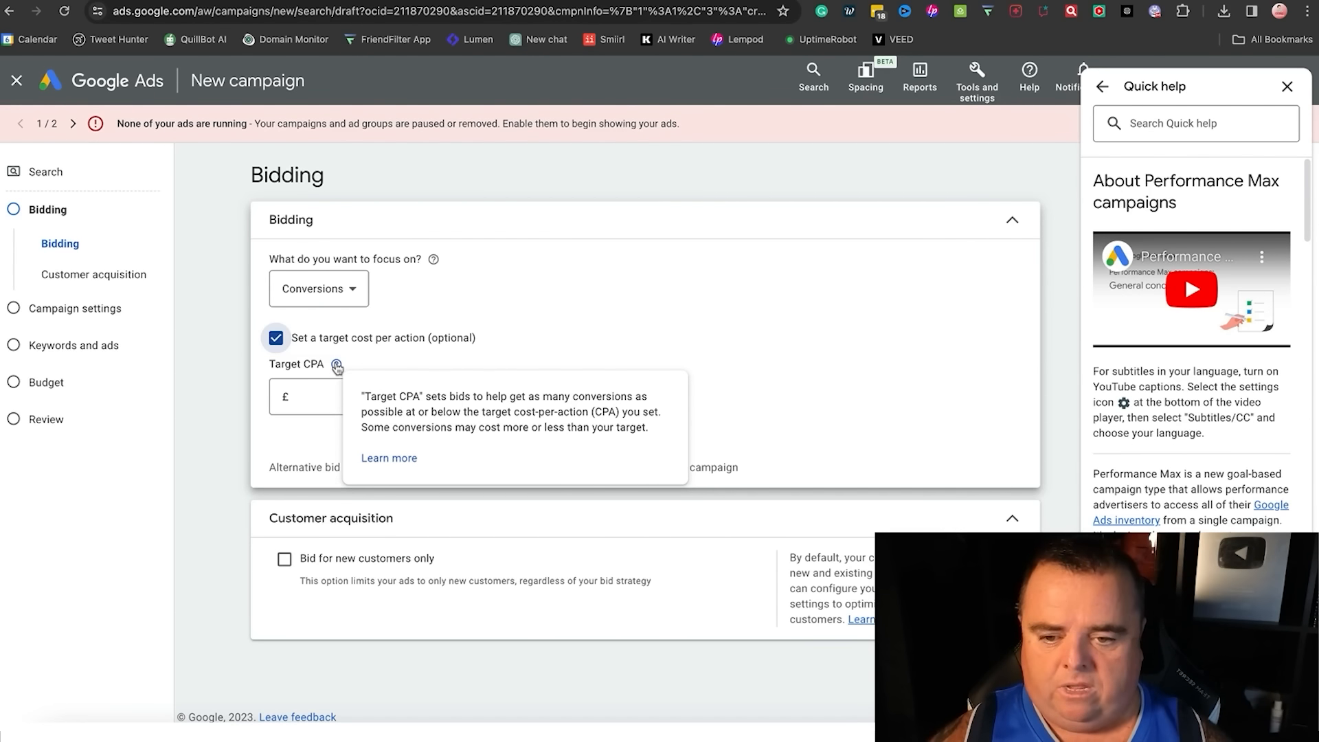
pyautogui.click(311, 399)
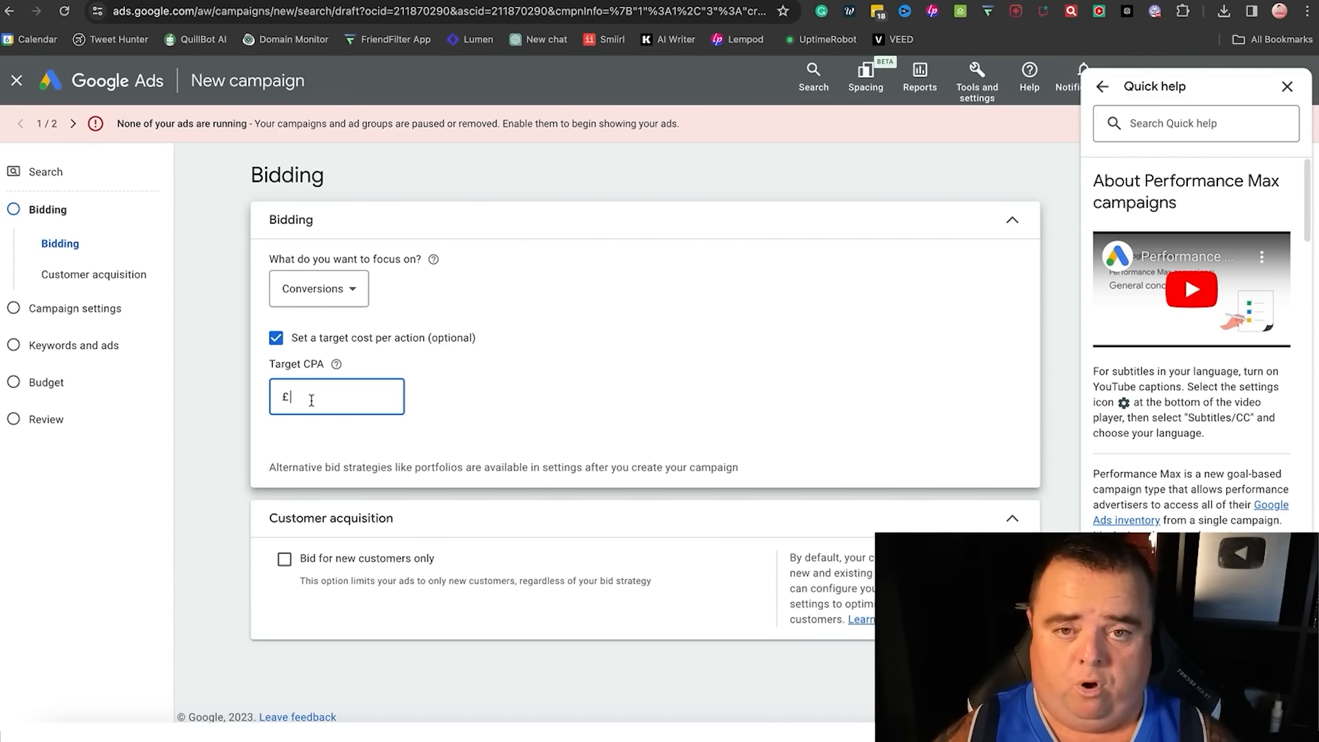
pyautogui.write('0')
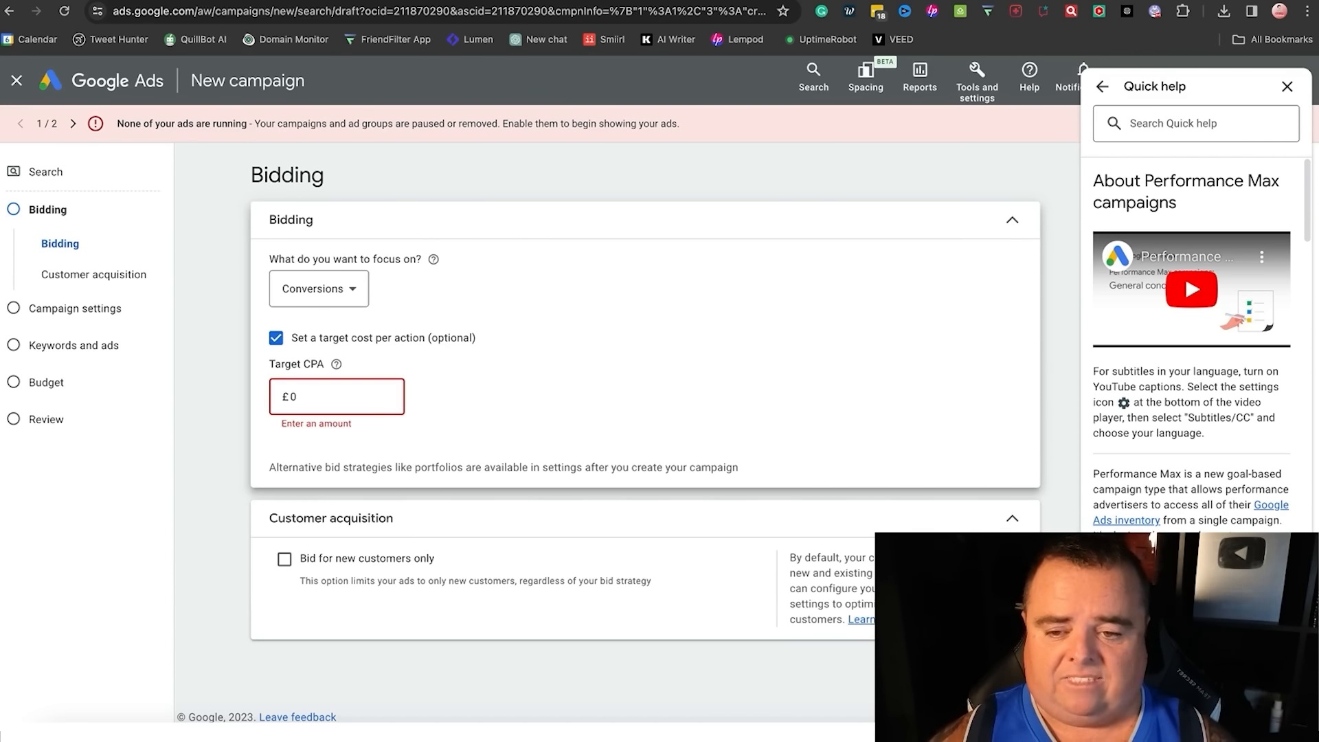
pyautogui.press('BackSpace')
pyautogui.write('10')
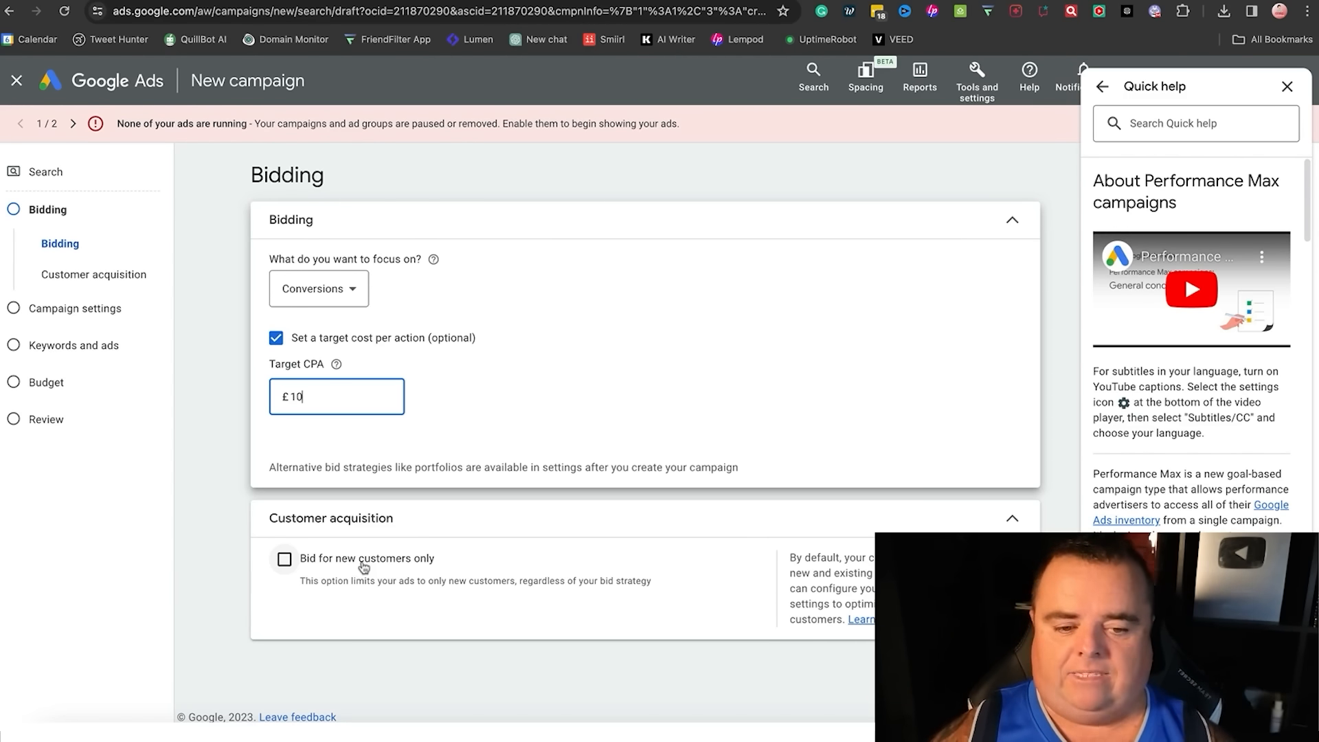
pyautogui.click(1014, 672)
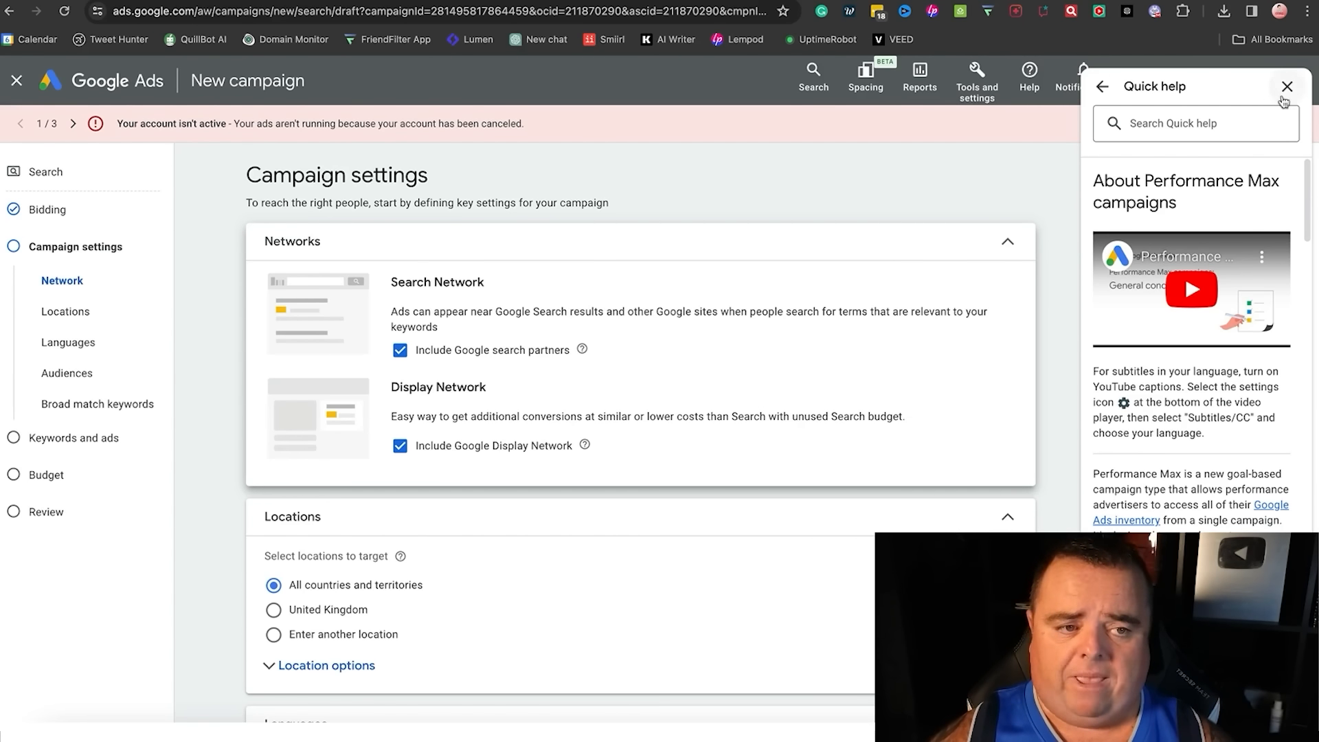
# Close the quick help, target the United Kingdom as the campaign location and expand the location options.
pyautogui.click(1286, 87)
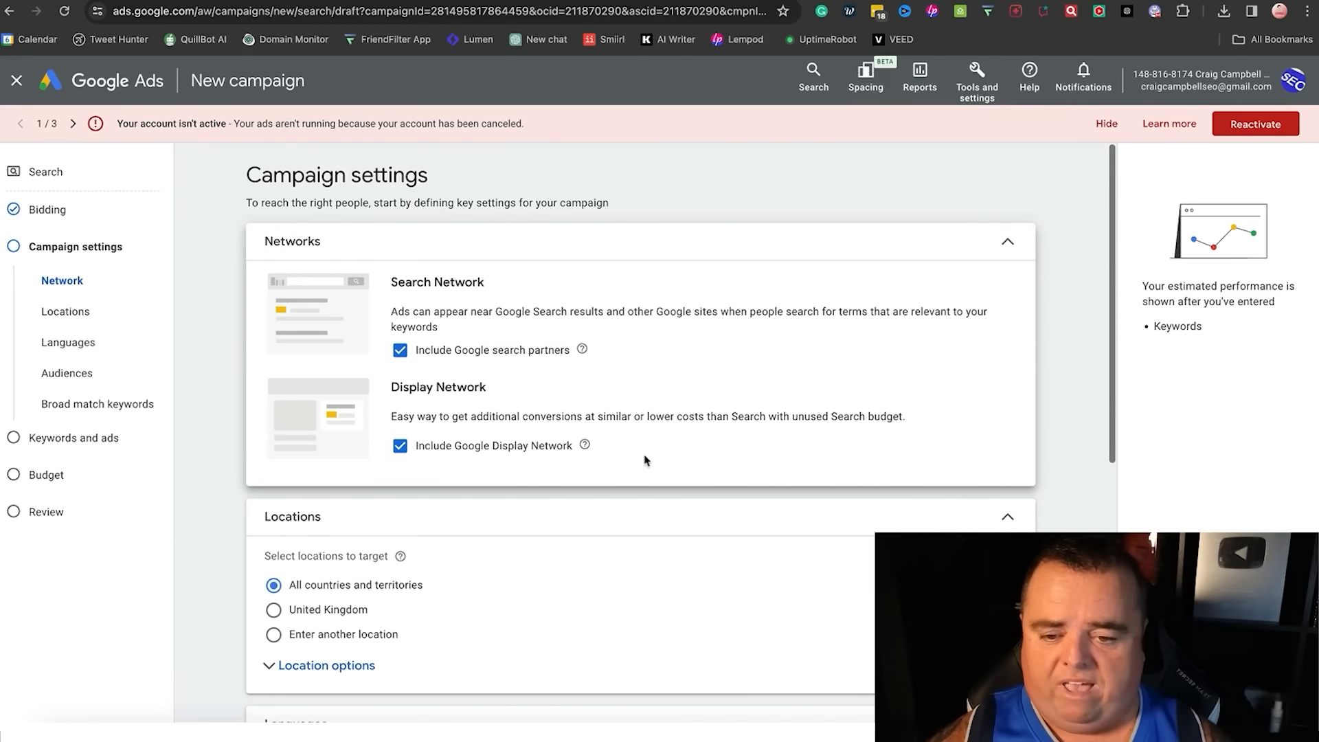
pyautogui.click(594, 508)
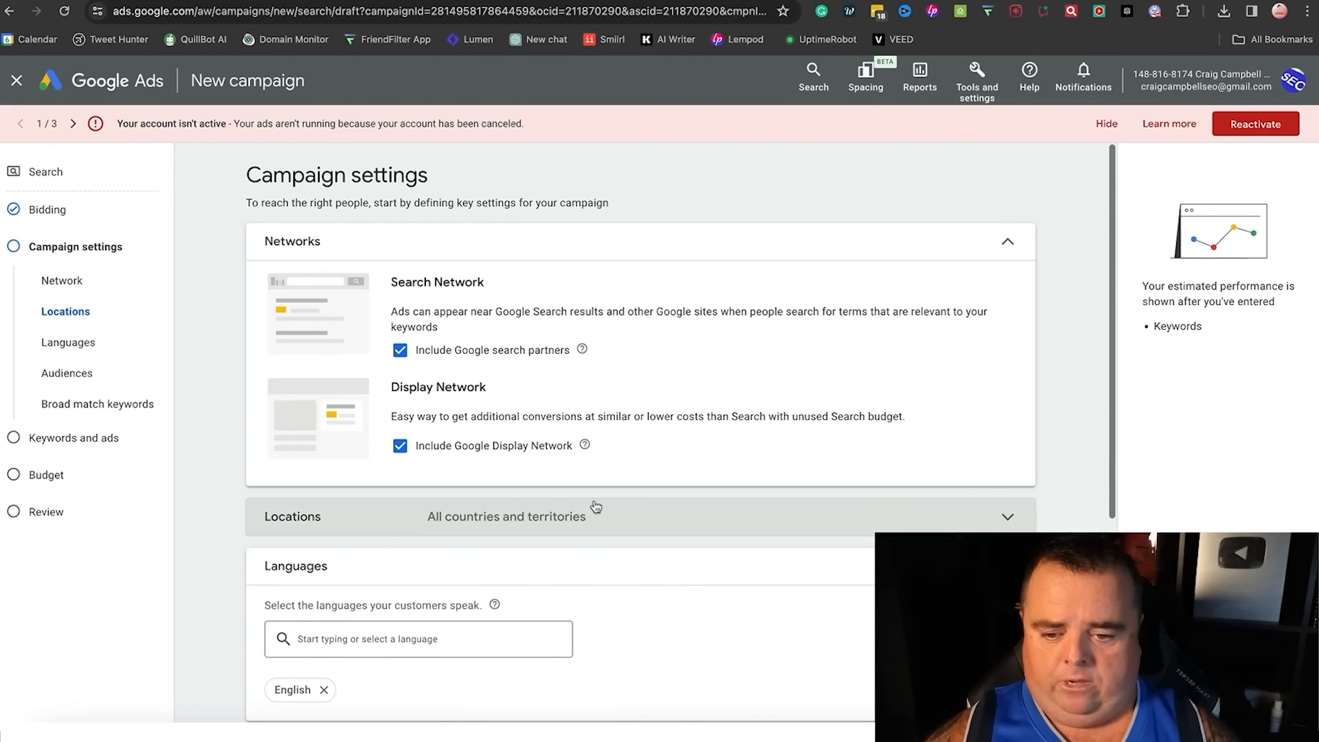
pyautogui.click(592, 506)
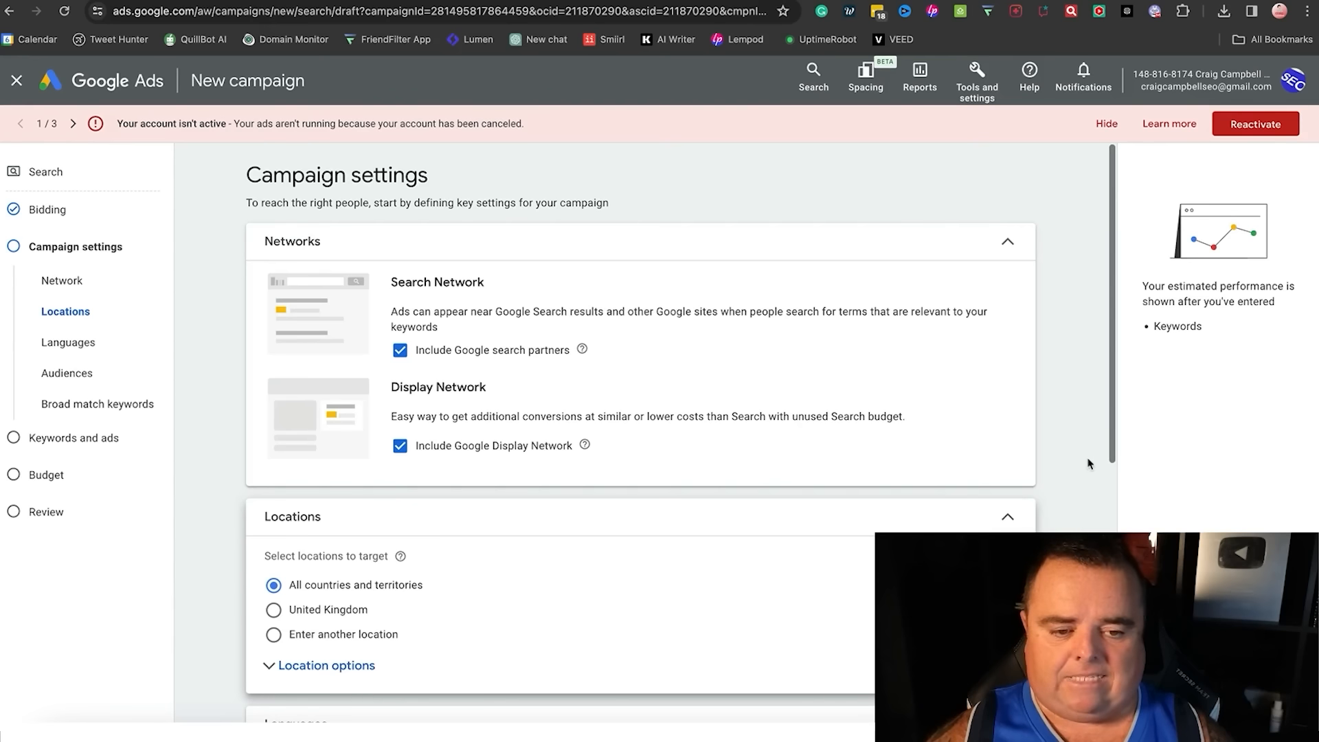
pyautogui.moveTo(1112, 429); pyautogui.dragTo(1122, 519)
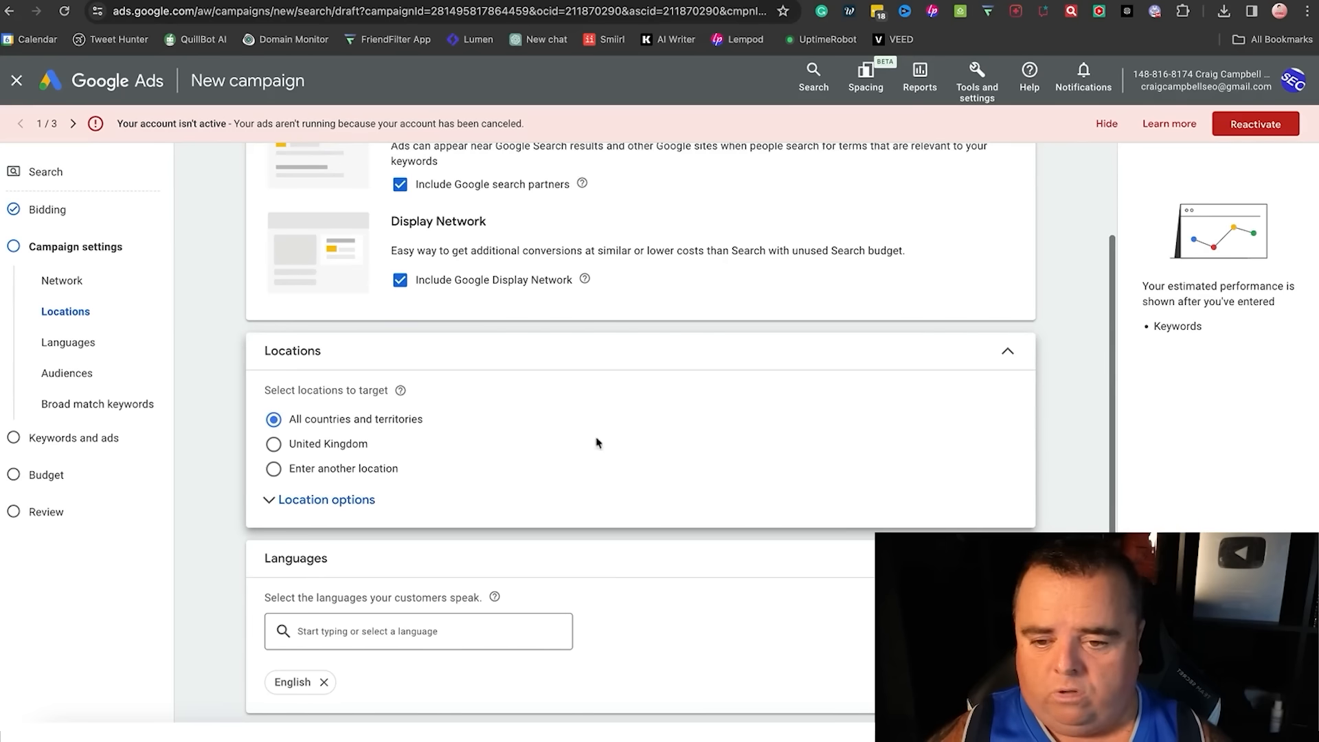
pyautogui.click(345, 446)
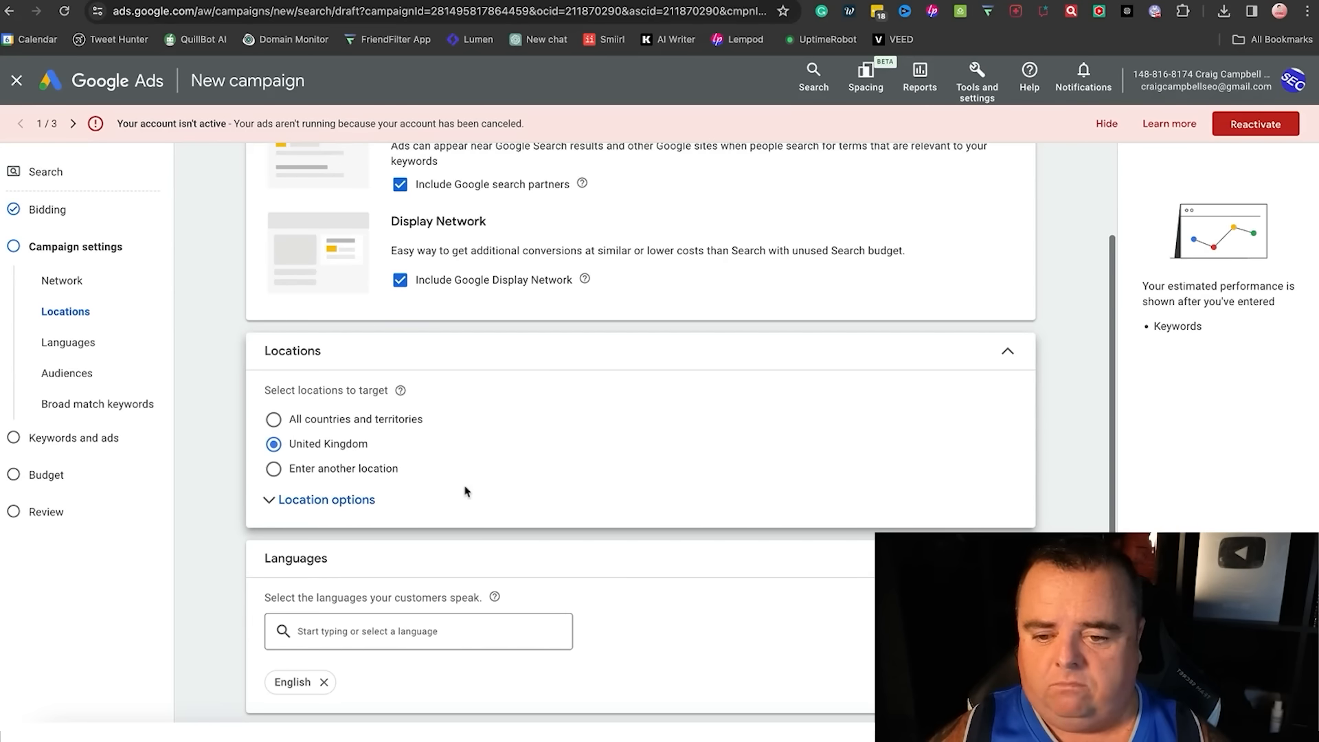
pyautogui.click(361, 500)
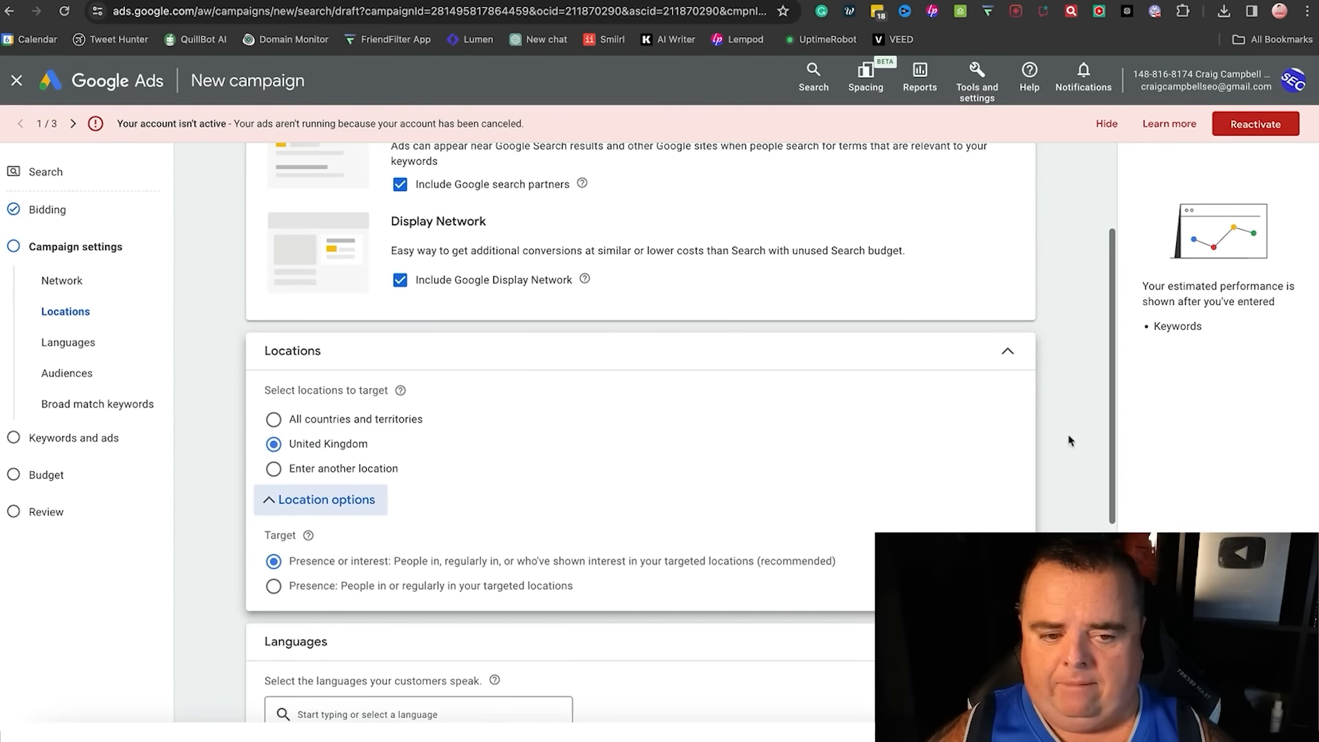
# Add the audience segments Social Media Enthusiasts, Advertising & Marketing Services, SEO & SEM Services and Web Design & Development, and continue to Keywords and ads.
pyautogui.moveTo(1115, 416); pyautogui.dragTo(1115, 605)
pyautogui.click(1006, 457)
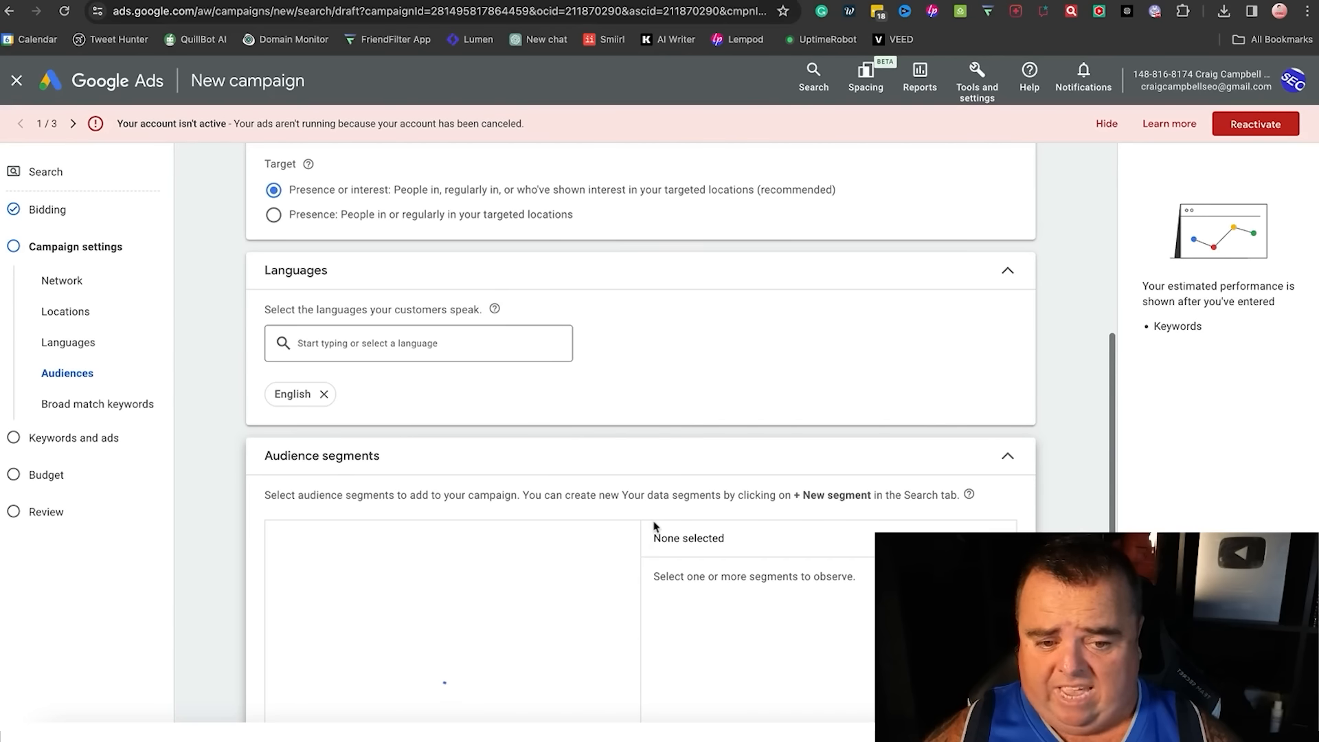
pyautogui.moveTo(1112, 438); pyautogui.dragTo(1113, 567)
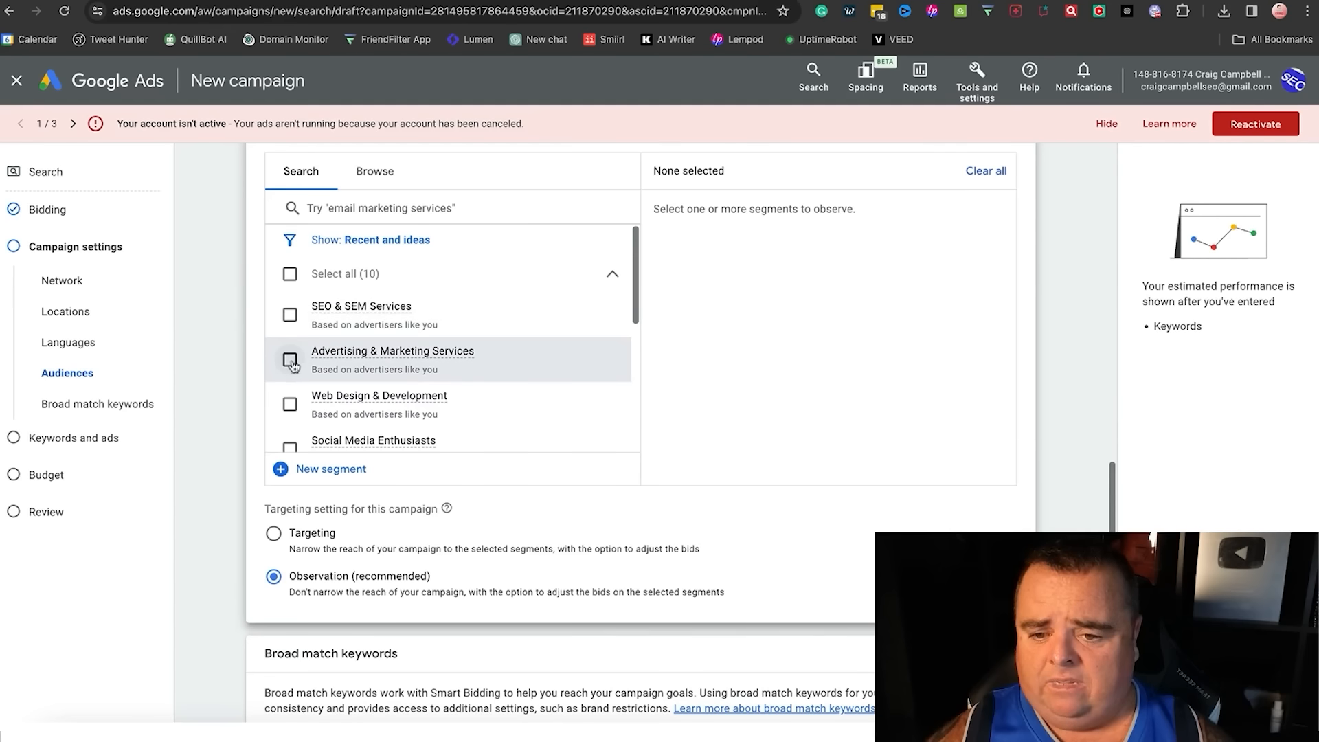
pyautogui.click(291, 448)
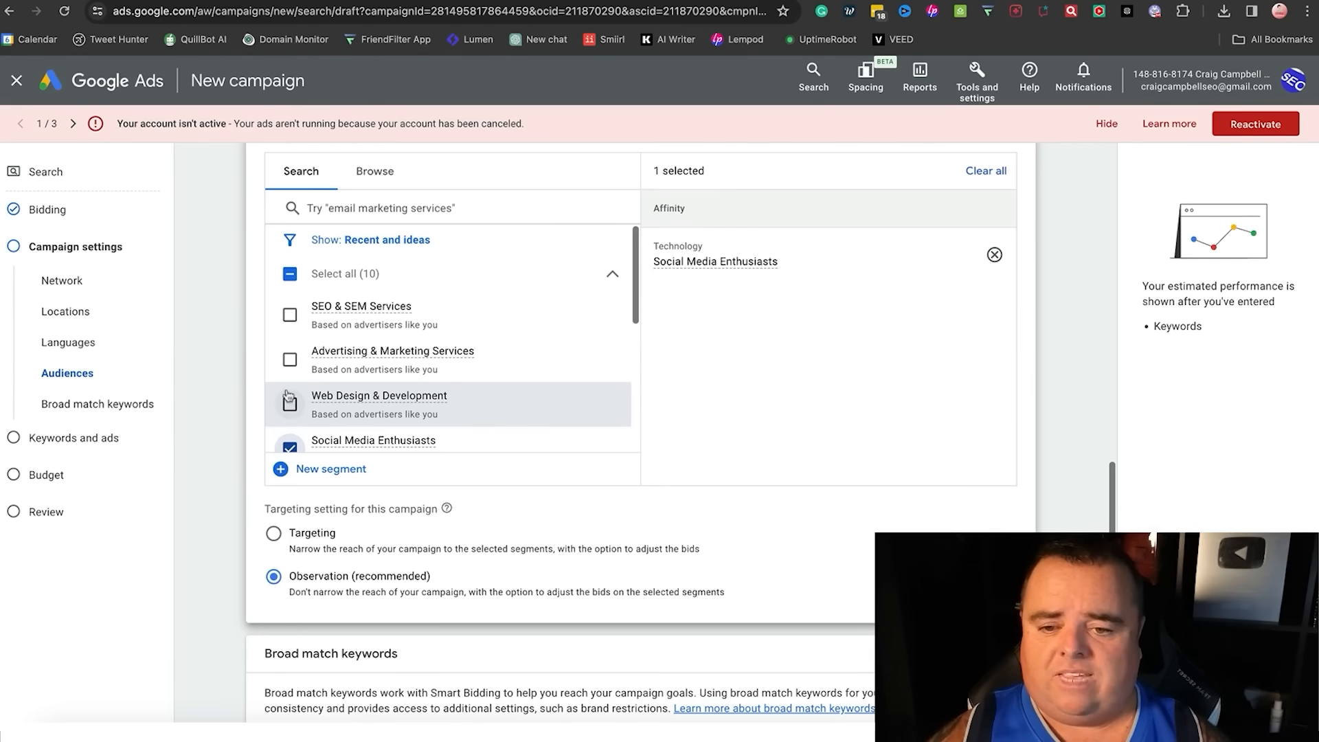
pyautogui.click(290, 362)
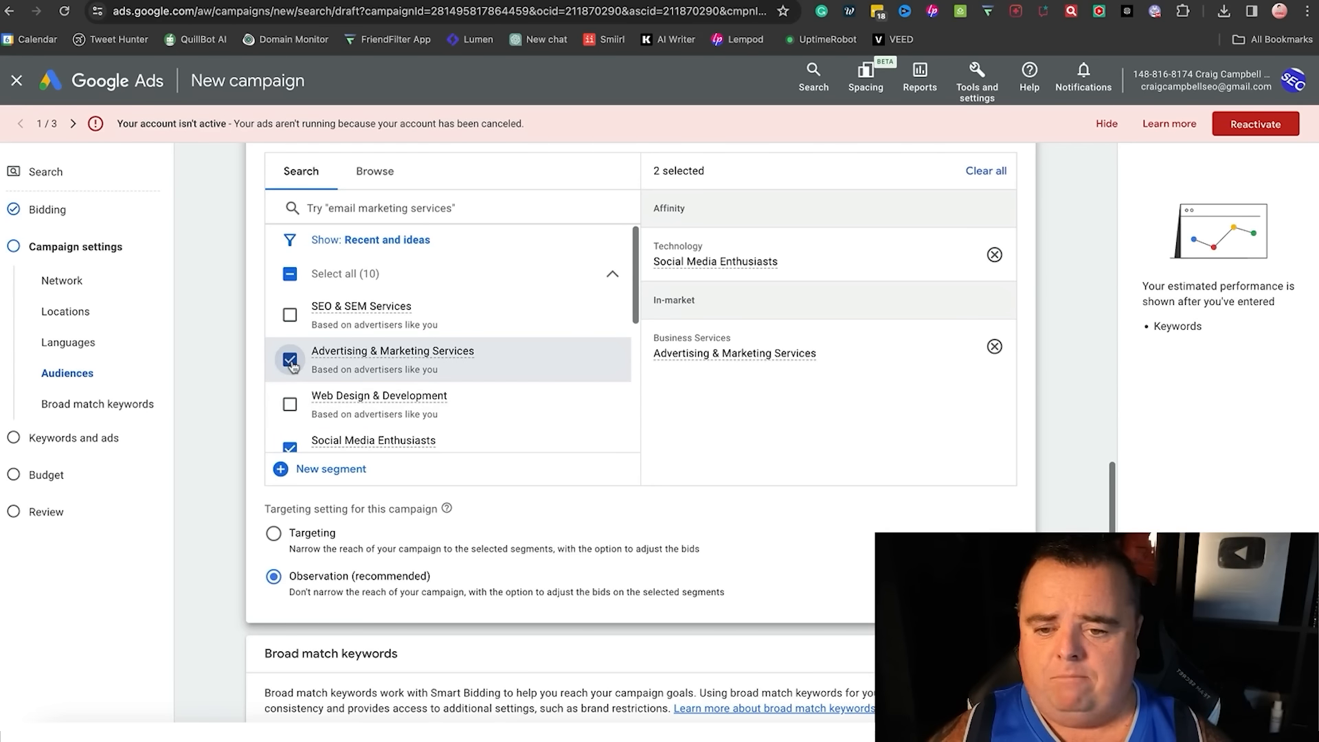
pyautogui.click(292, 328)
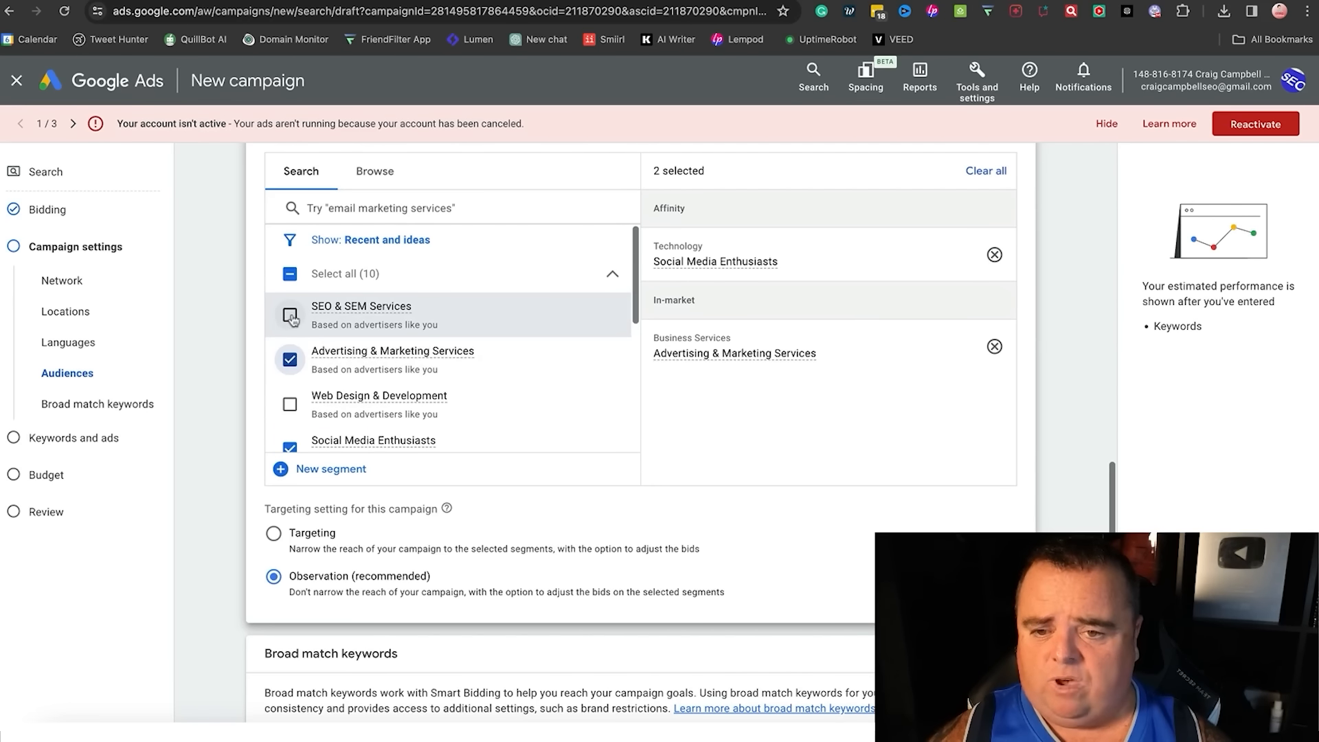
pyautogui.click(291, 404)
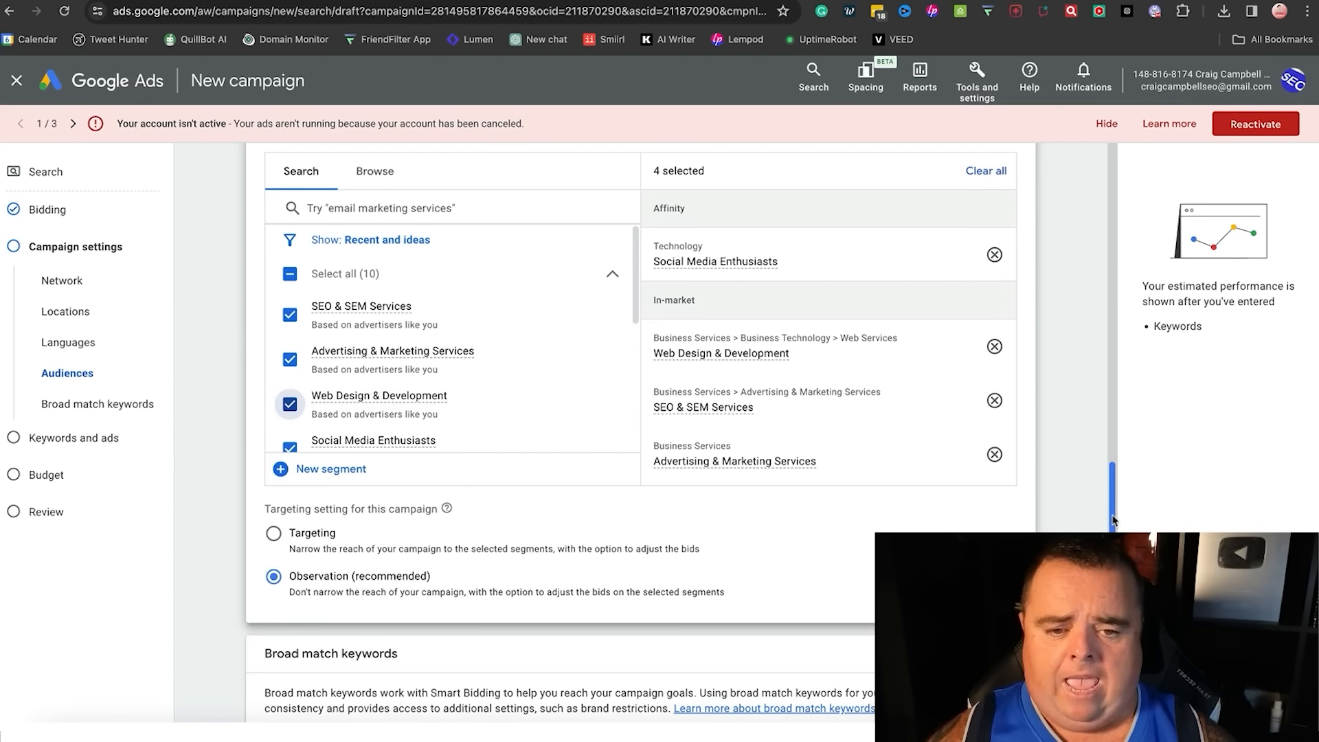
pyautogui.scroll(-3, 1113, 522)
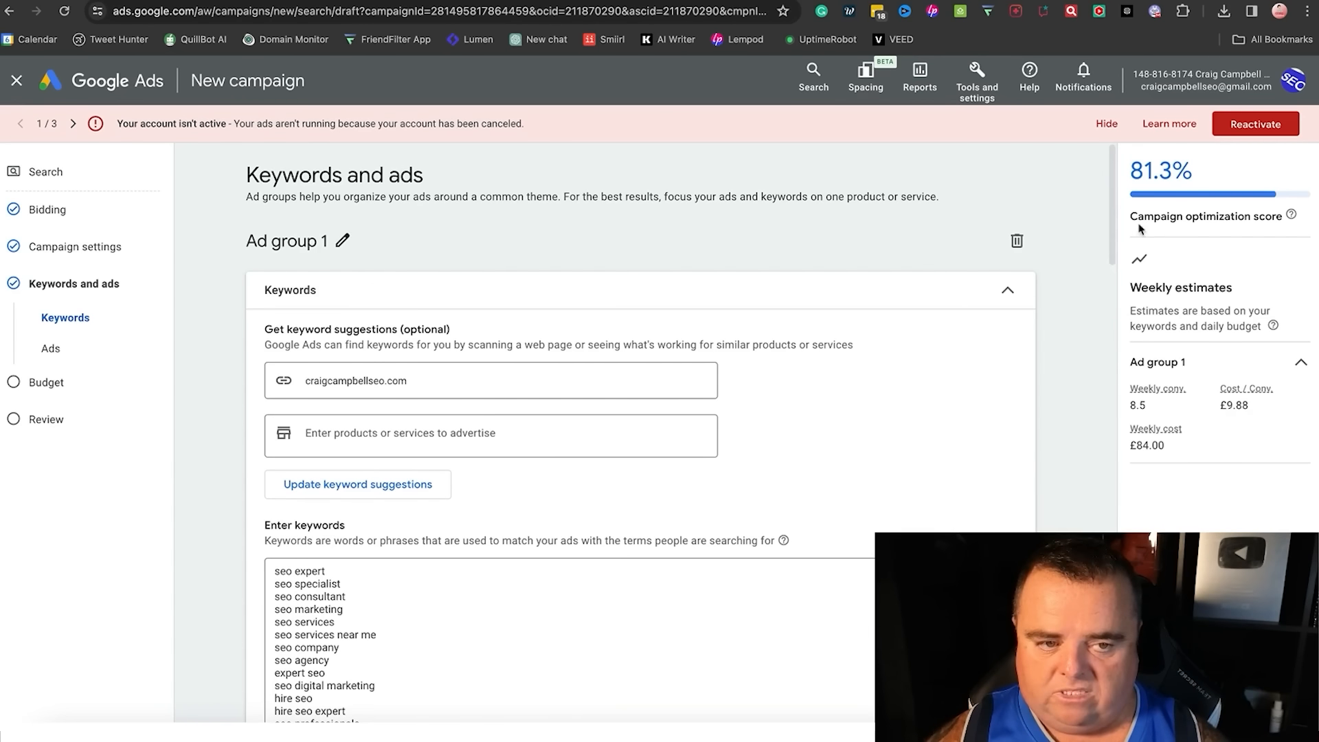
# Review the suggested keywords for the ad group and attach the existing phone number as a campaign-level call asset.
pyautogui.moveTo(1114, 215); pyautogui.dragTo(1111, 276)
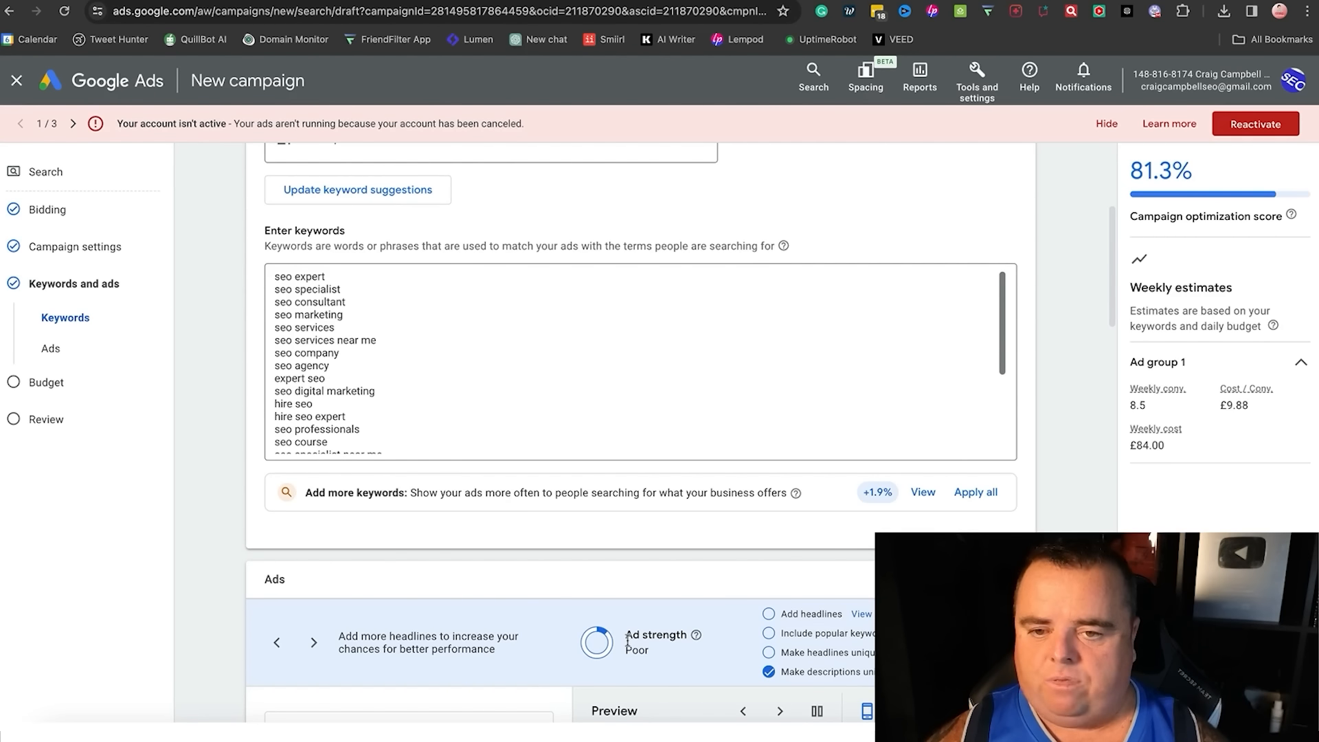
pyautogui.click(311, 276)
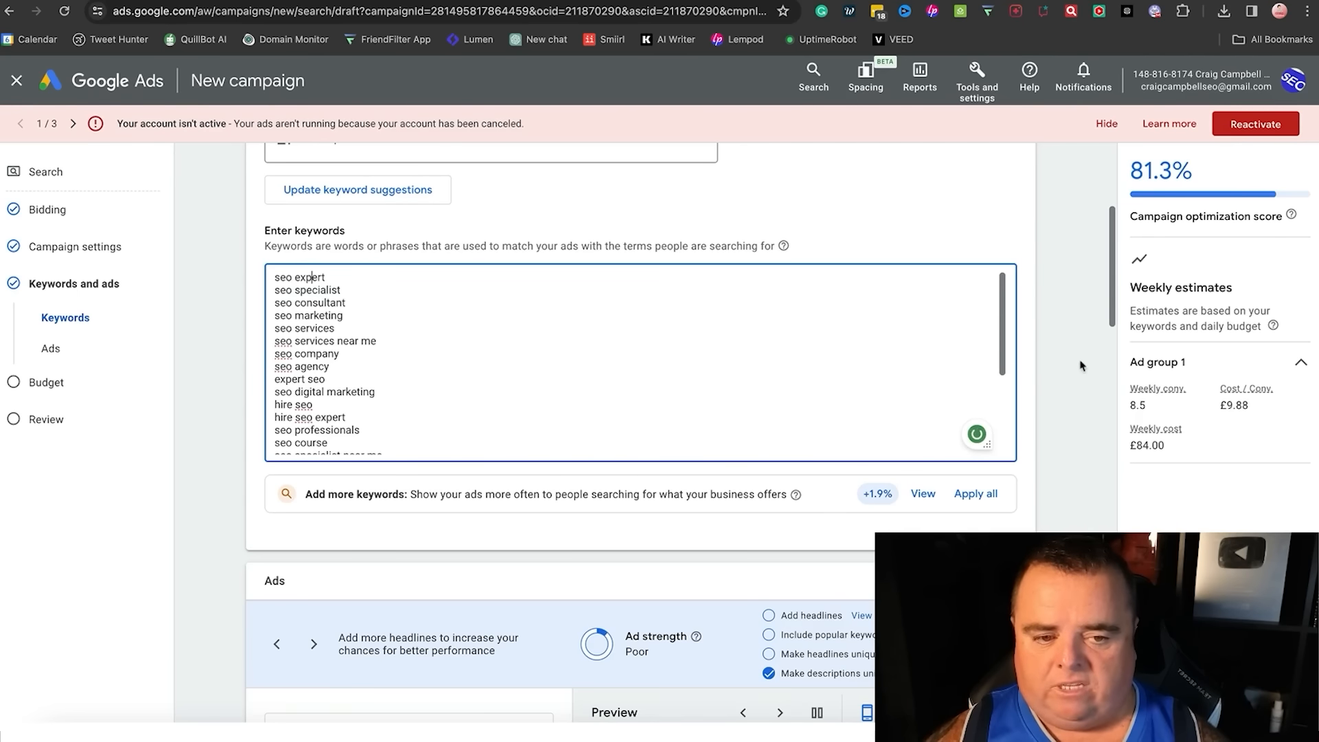
pyautogui.moveTo(1113, 290)
pyautogui.mouseDown()
pyautogui.moveTo(1114, 304)
pyautogui.moveTo(1115, 278)
pyautogui.mouseUp()
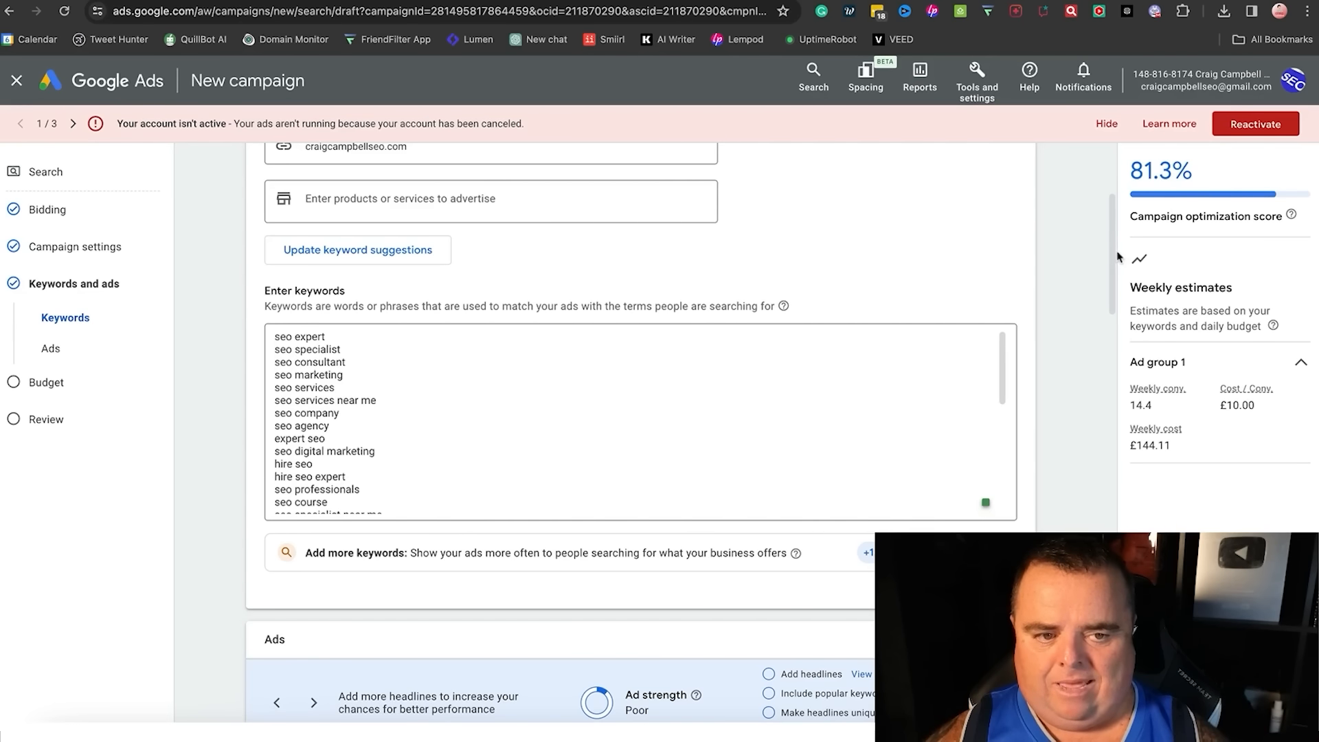
pyautogui.moveTo(1113, 254); pyautogui.dragTo(1114, 338)
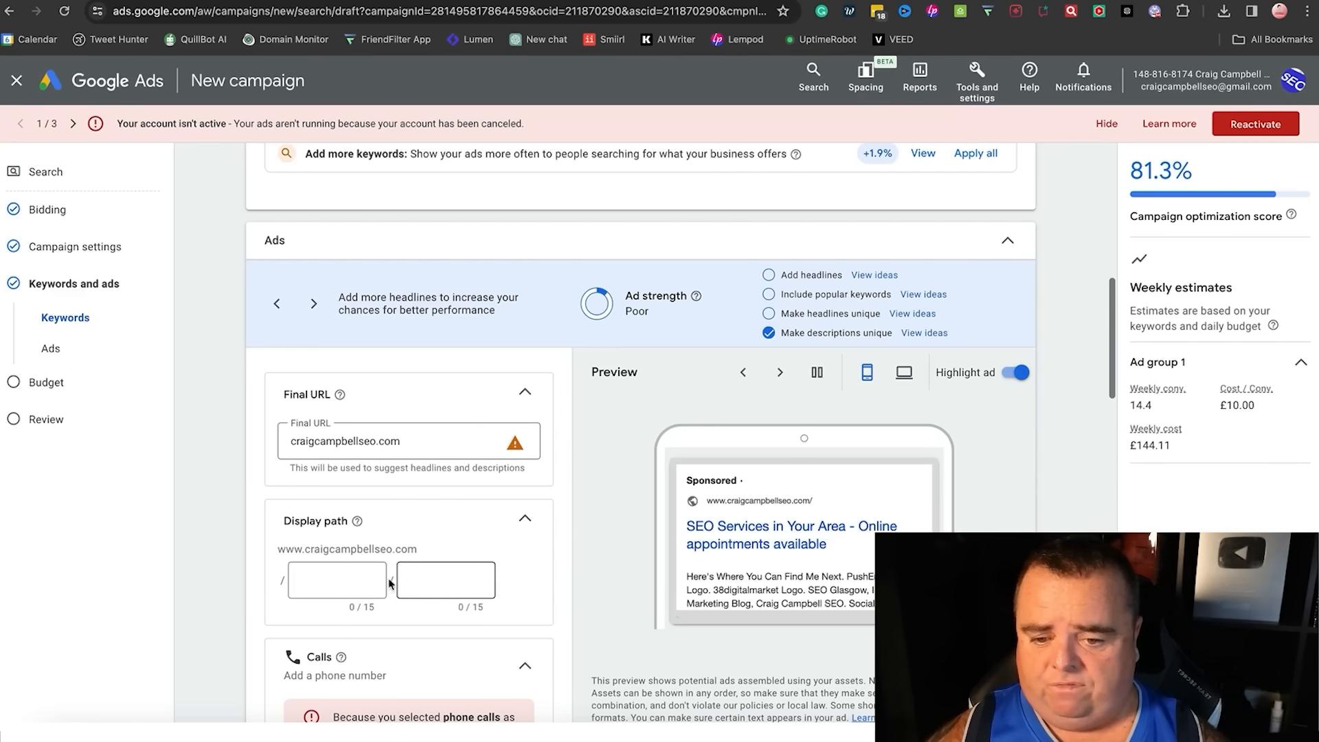
pyautogui.scroll(-5, 564, 572)
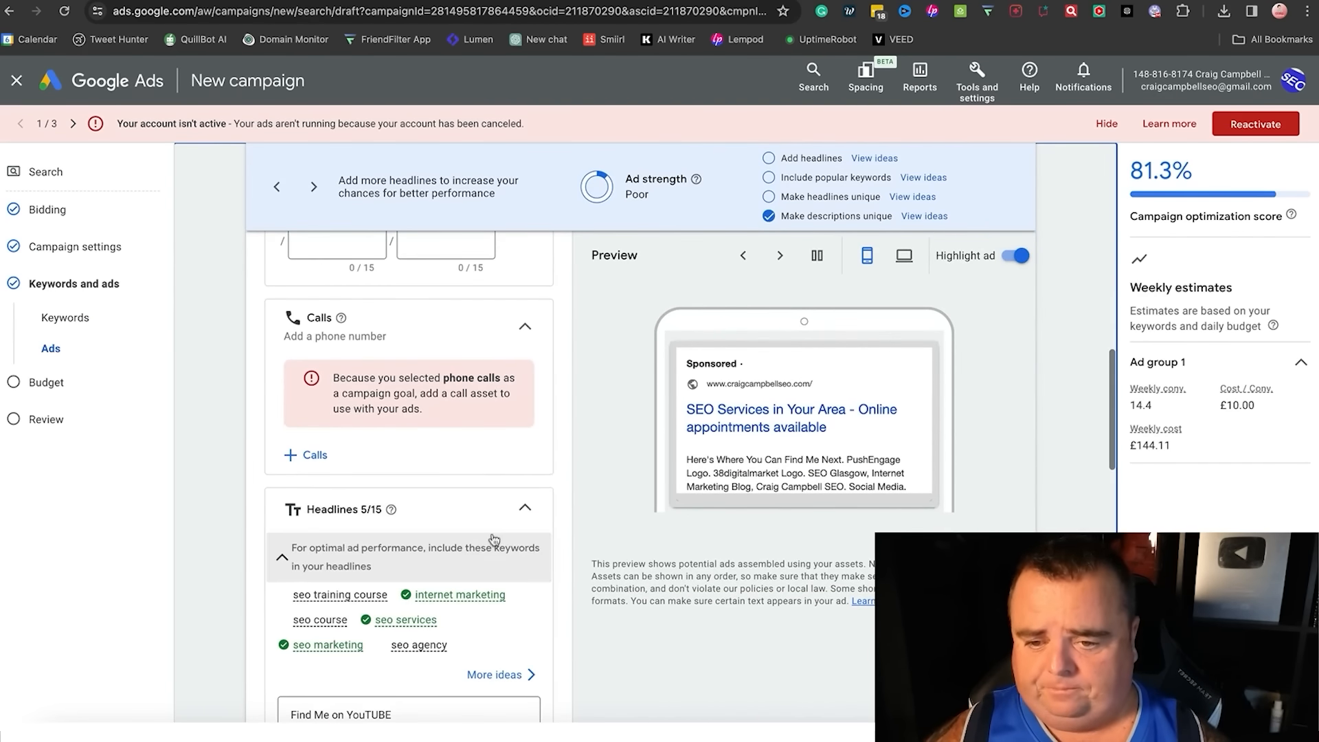
pyautogui.click(315, 456)
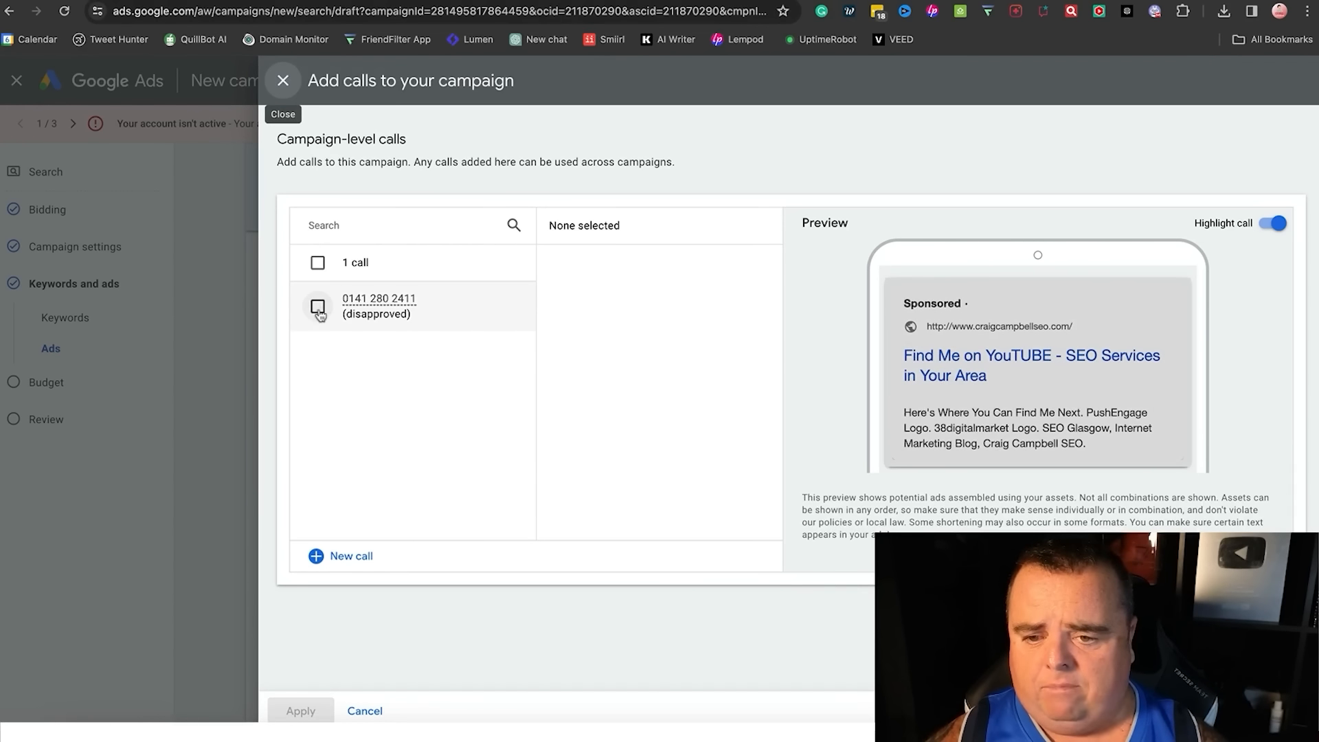
pyautogui.click(319, 307)
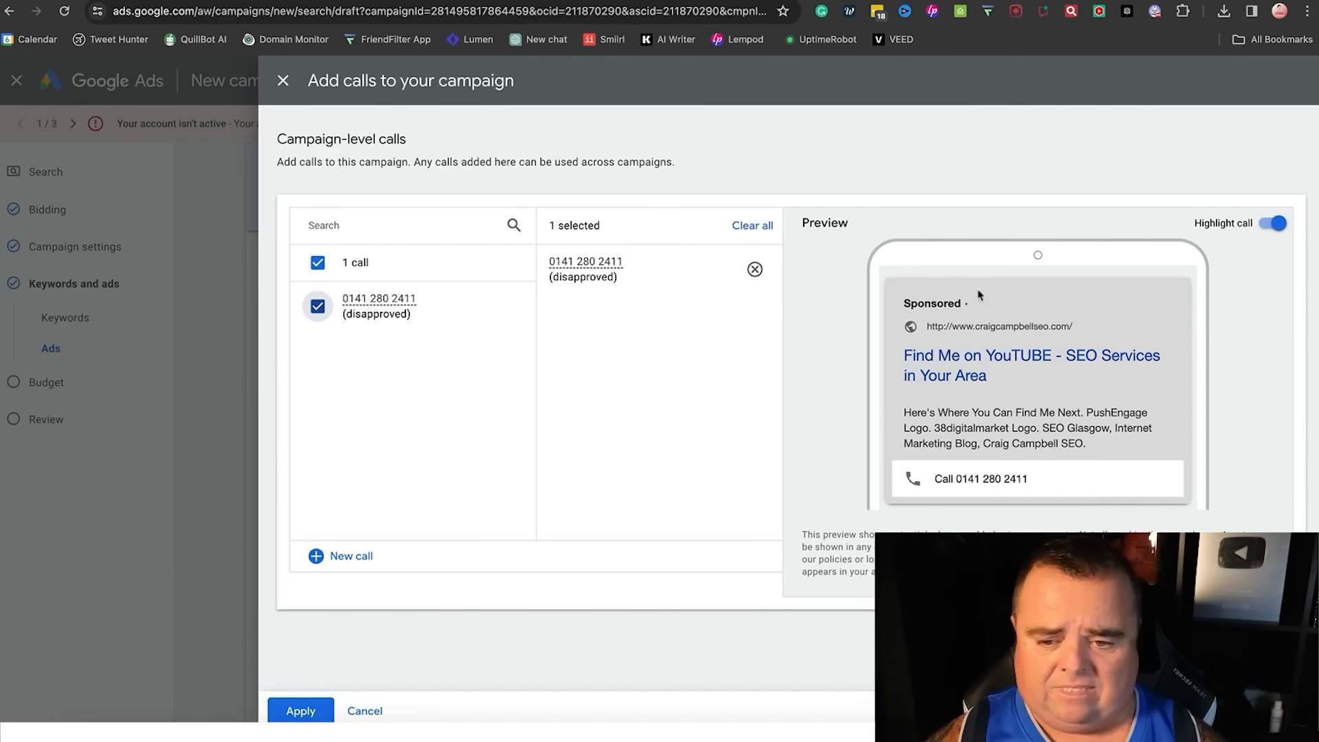
pyautogui.click(302, 711)
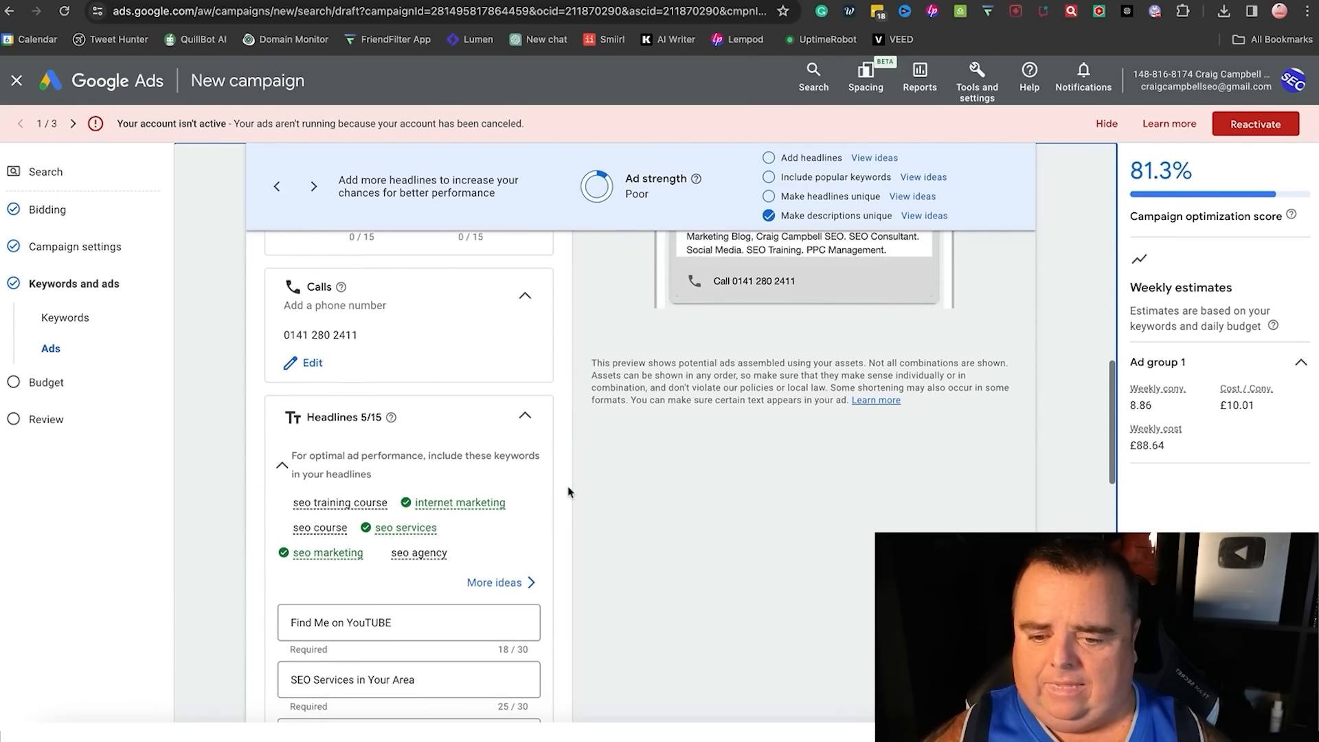
# Replace the first ad headline with the suggested "SEO Services".
pyautogui.scroll(-3, 568, 492)
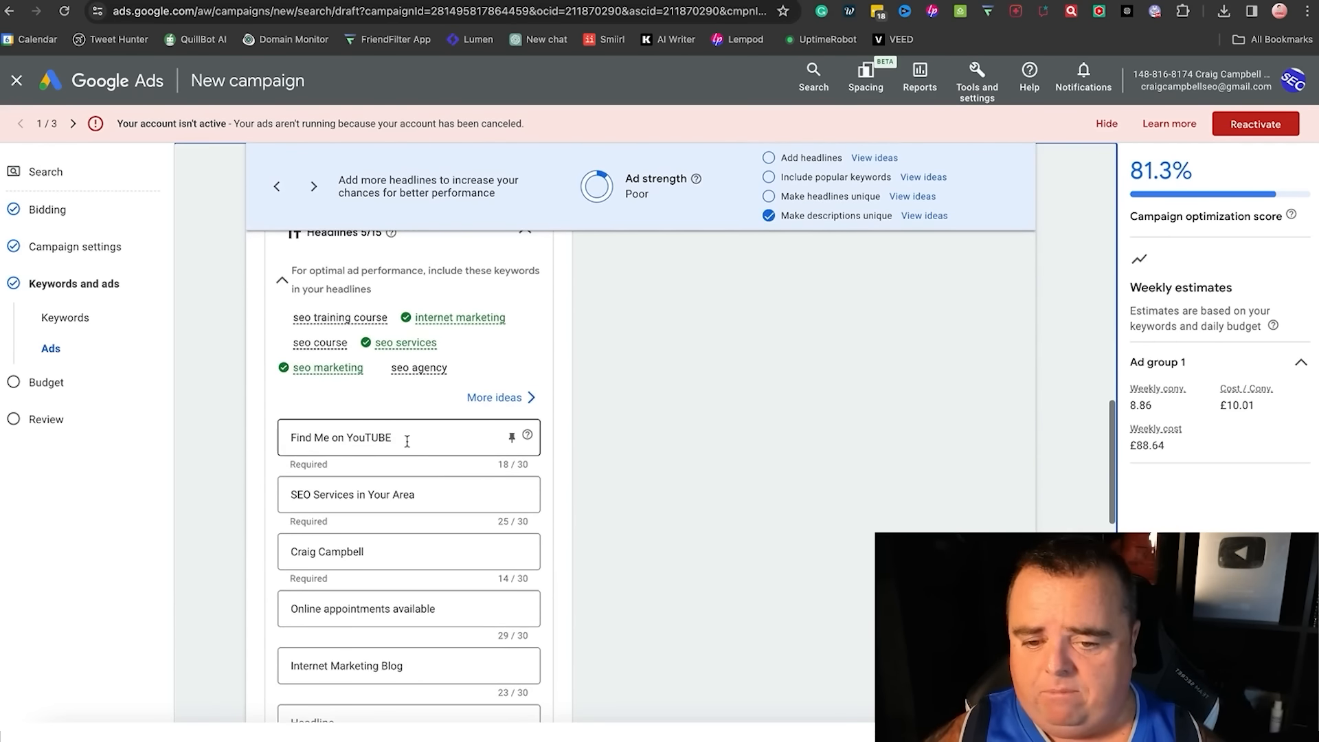
pyautogui.moveTo(407, 441); pyautogui.dragTo(280, 437)
pyautogui.press('BackSpace')
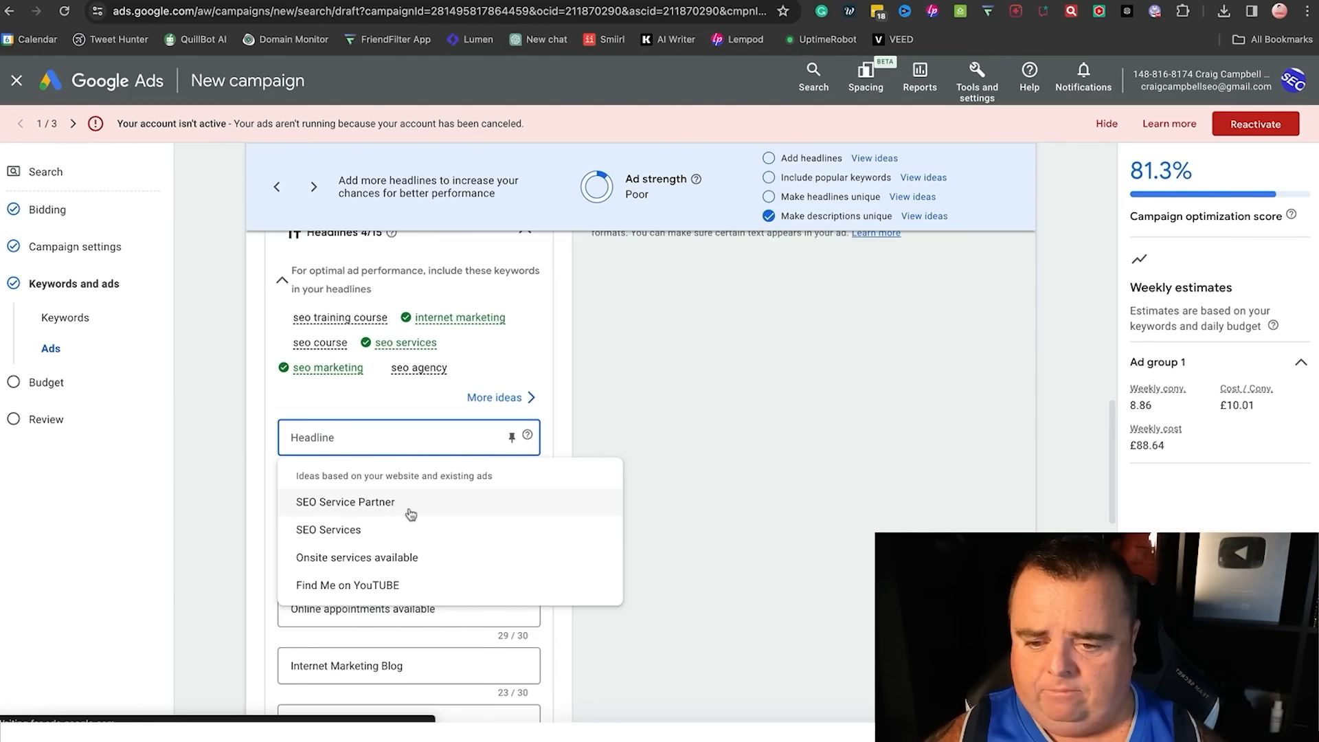
pyautogui.click(406, 531)
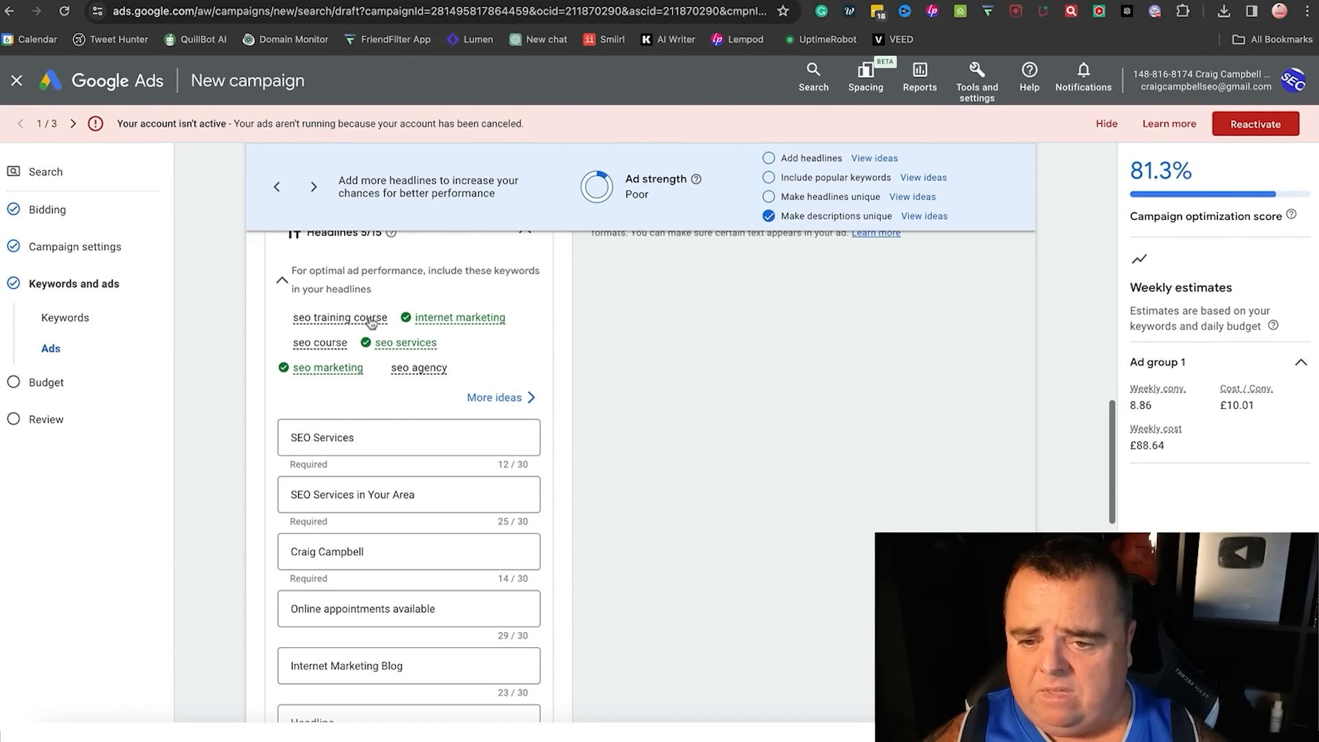
# Replace the second headline with the recommended keyword "seo training course", copied from the headline keyword ideas.
pyautogui.moveTo(371, 321)
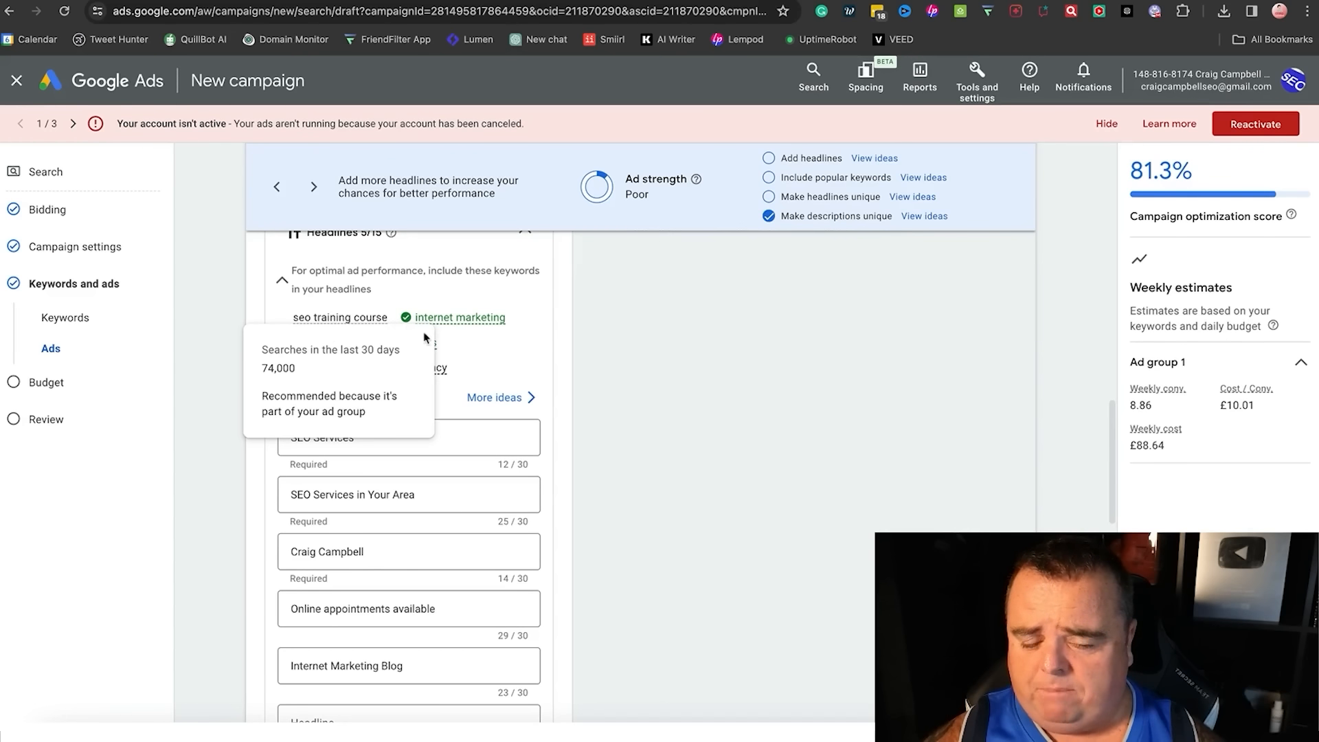
pyautogui.moveTo(393, 320); pyautogui.dragTo(278, 321)
pyautogui.hotkey('ctrl', 'c')
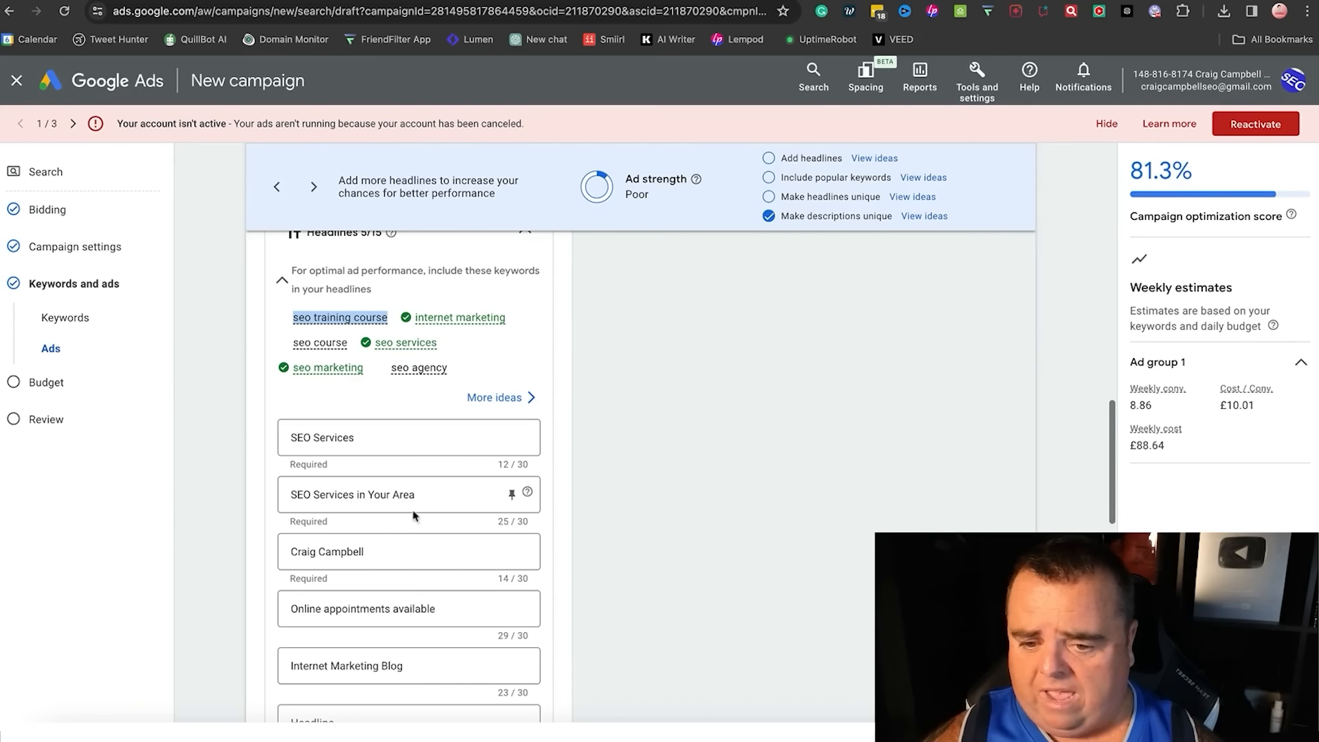
pyautogui.moveTo(430, 494); pyautogui.dragTo(274, 492)
pyautogui.hotkey('ctrl', 'v')
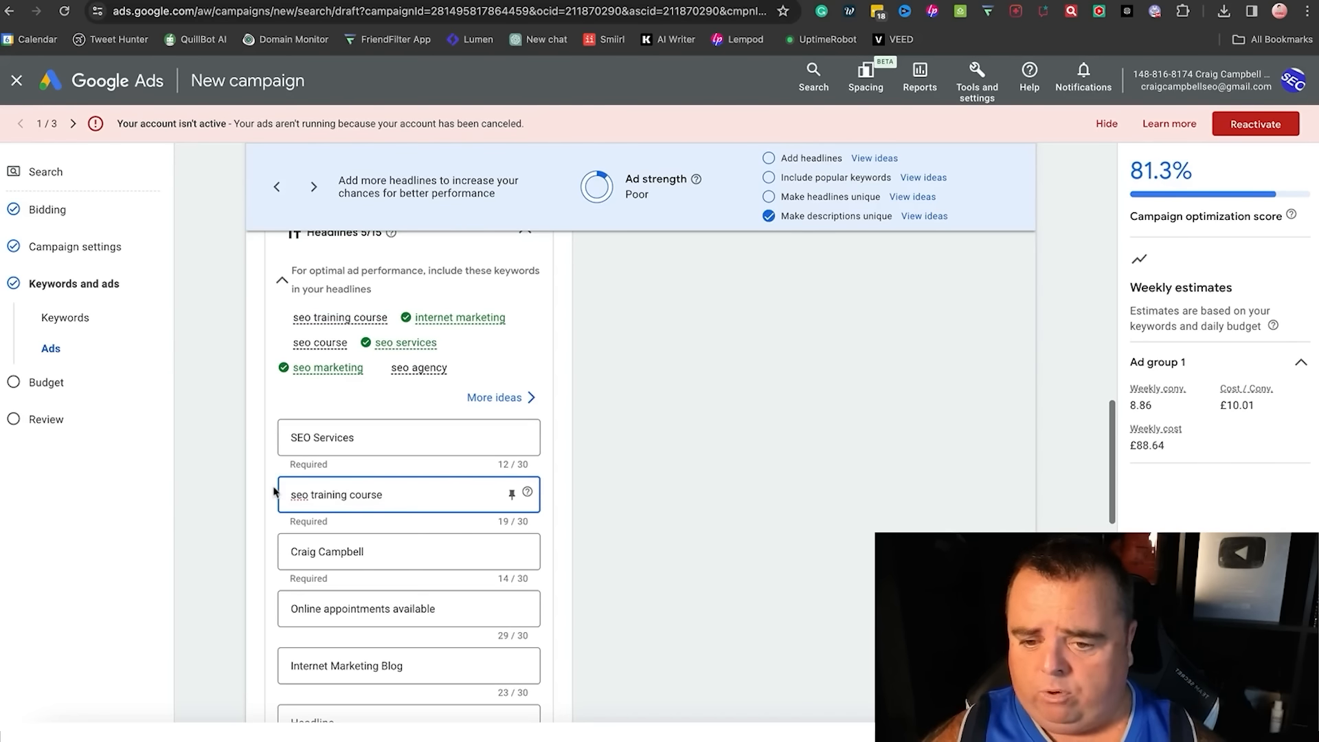
# Change the third headline to "SEO Agency" and, using the expanded list of headline ideas, the fourth to "SEO Experts near me".
pyautogui.click(415, 369)
pyautogui.moveTo(382, 548); pyautogui.dragTo(247, 533)
pyautogui.write('SEO Agency')
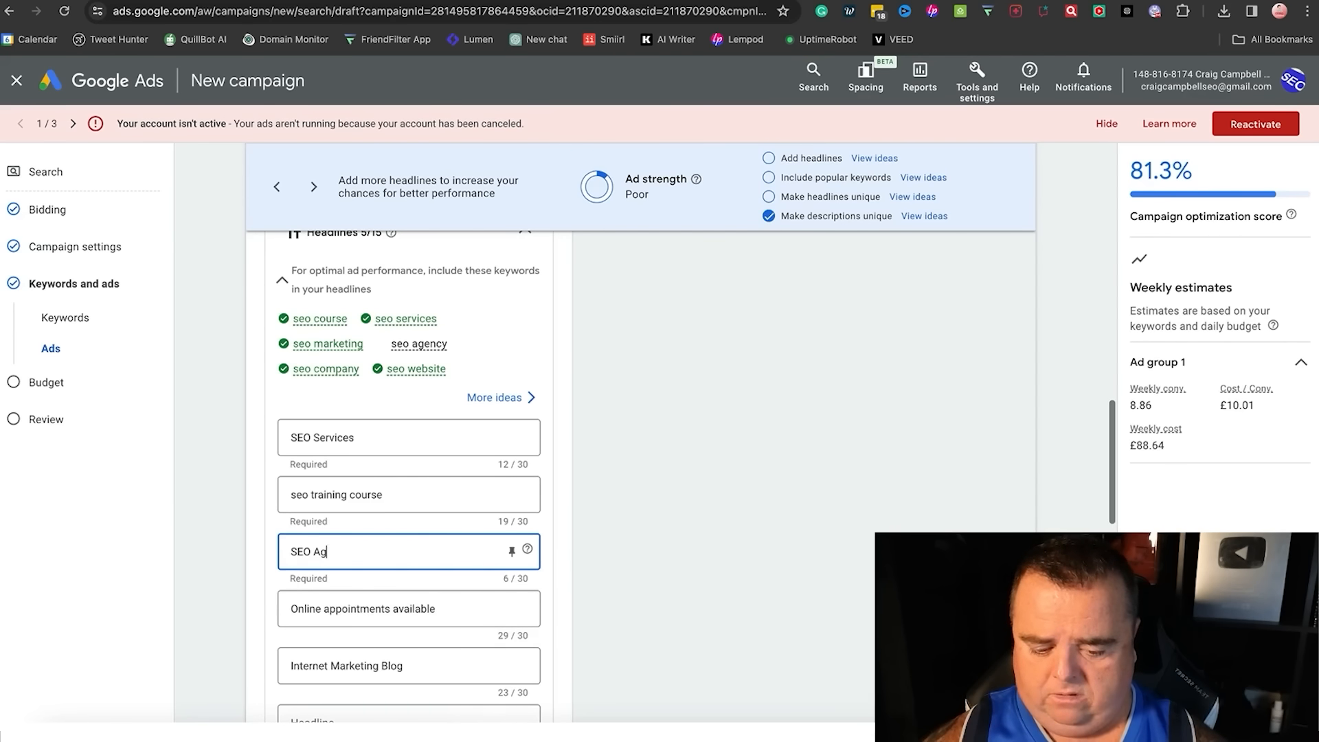
pyautogui.click(498, 398)
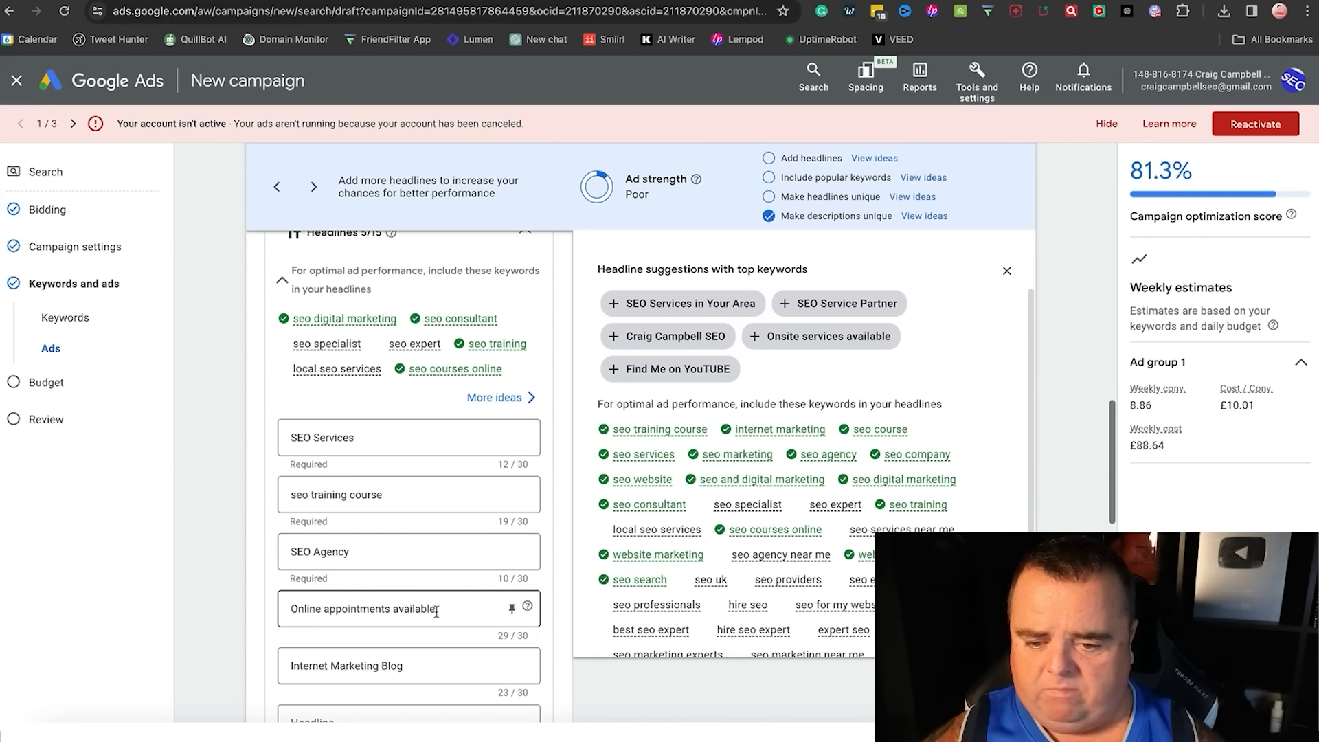
pyautogui.moveTo(448, 609); pyautogui.dragTo(268, 607)
pyautogui.write('SEO')
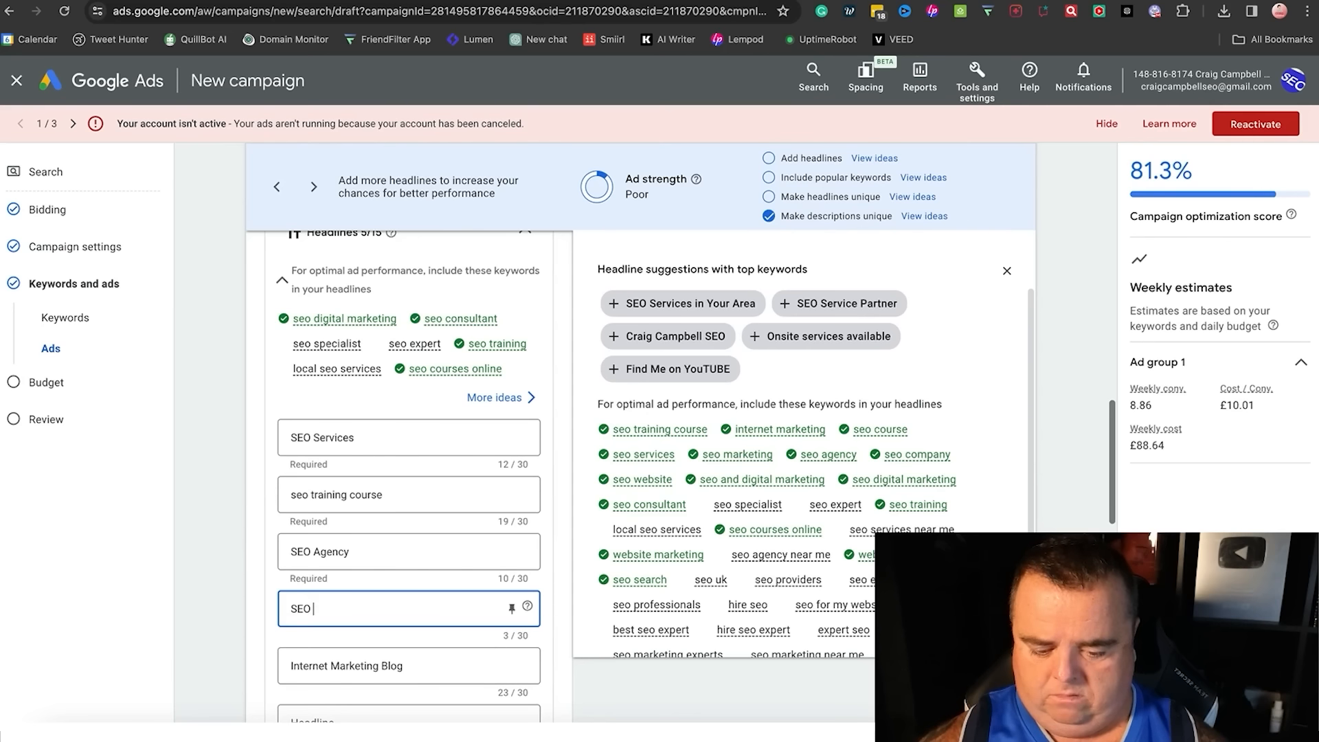
pyautogui.write(' Experts near me')
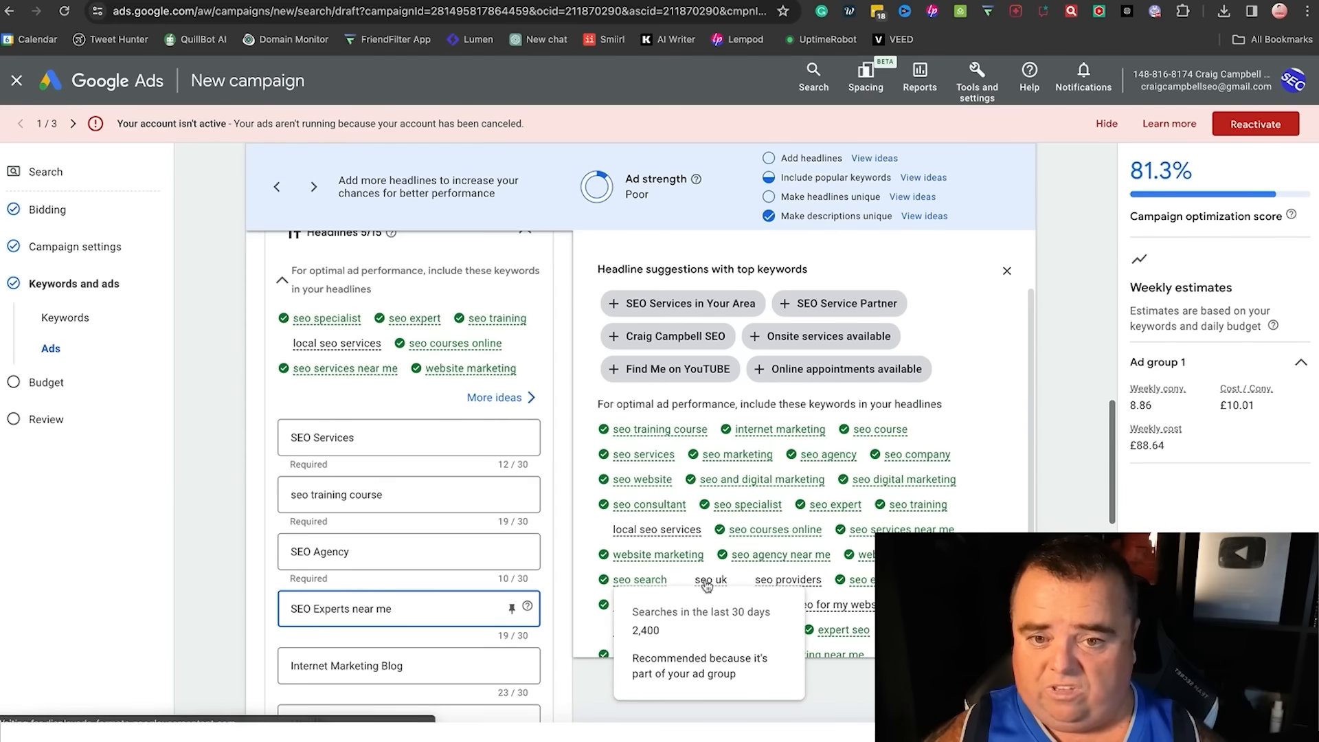
# Add another headline field and enter "Best SEO Expert" as the sixth headline.
pyautogui.click(401, 715)
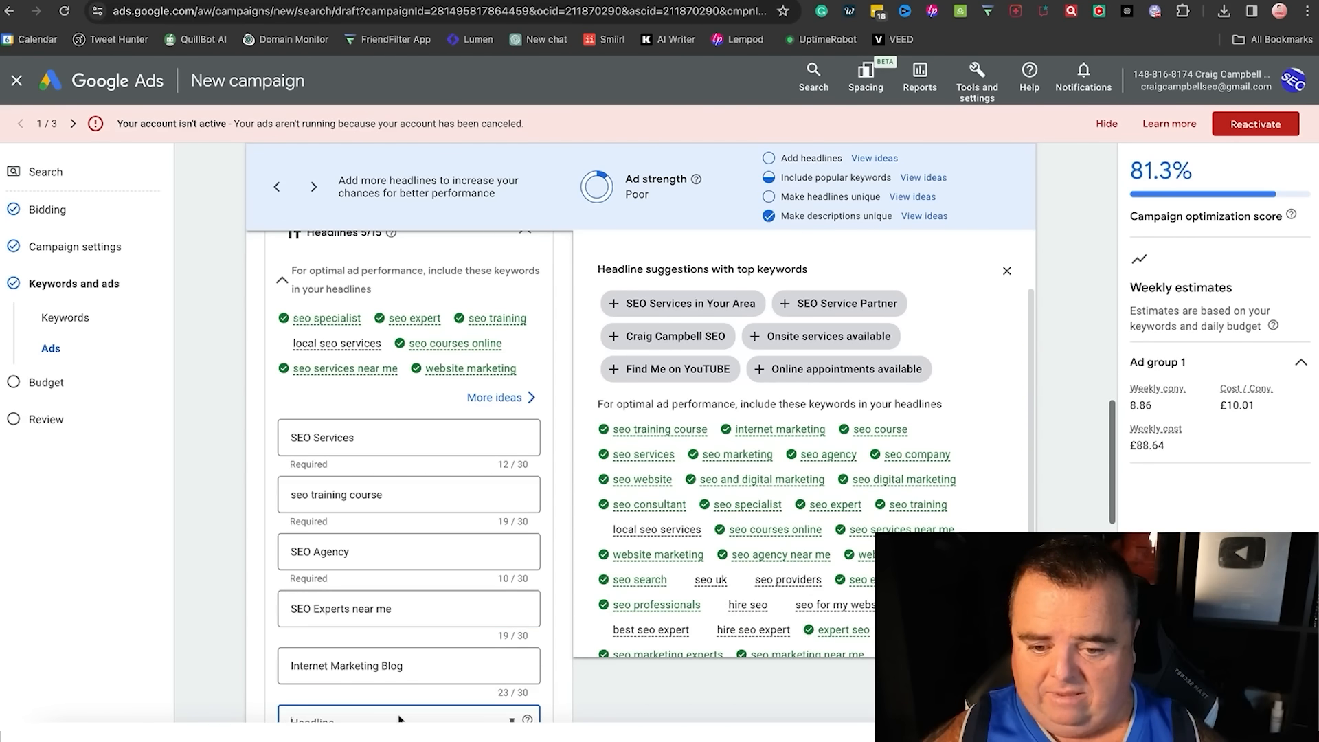
pyautogui.click(594, 685)
pyautogui.scroll(-3, 594, 683)
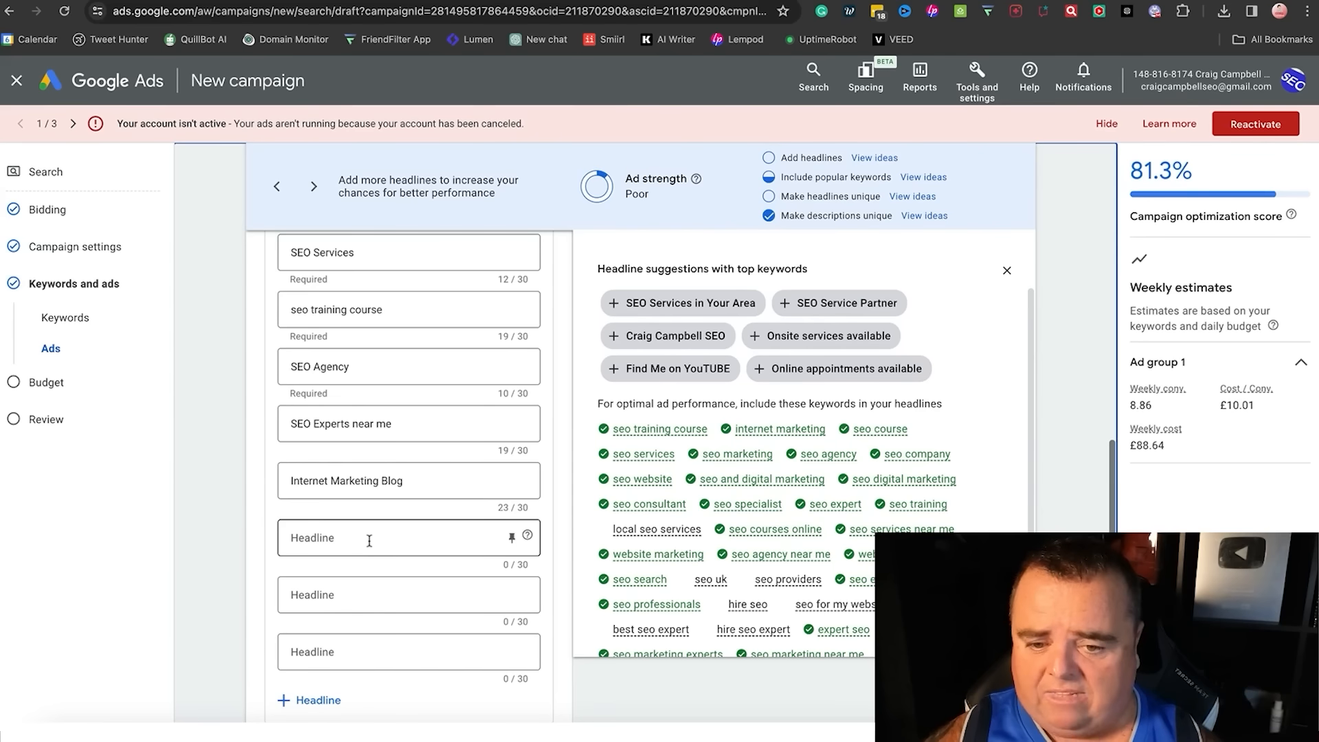
pyautogui.click(332, 702)
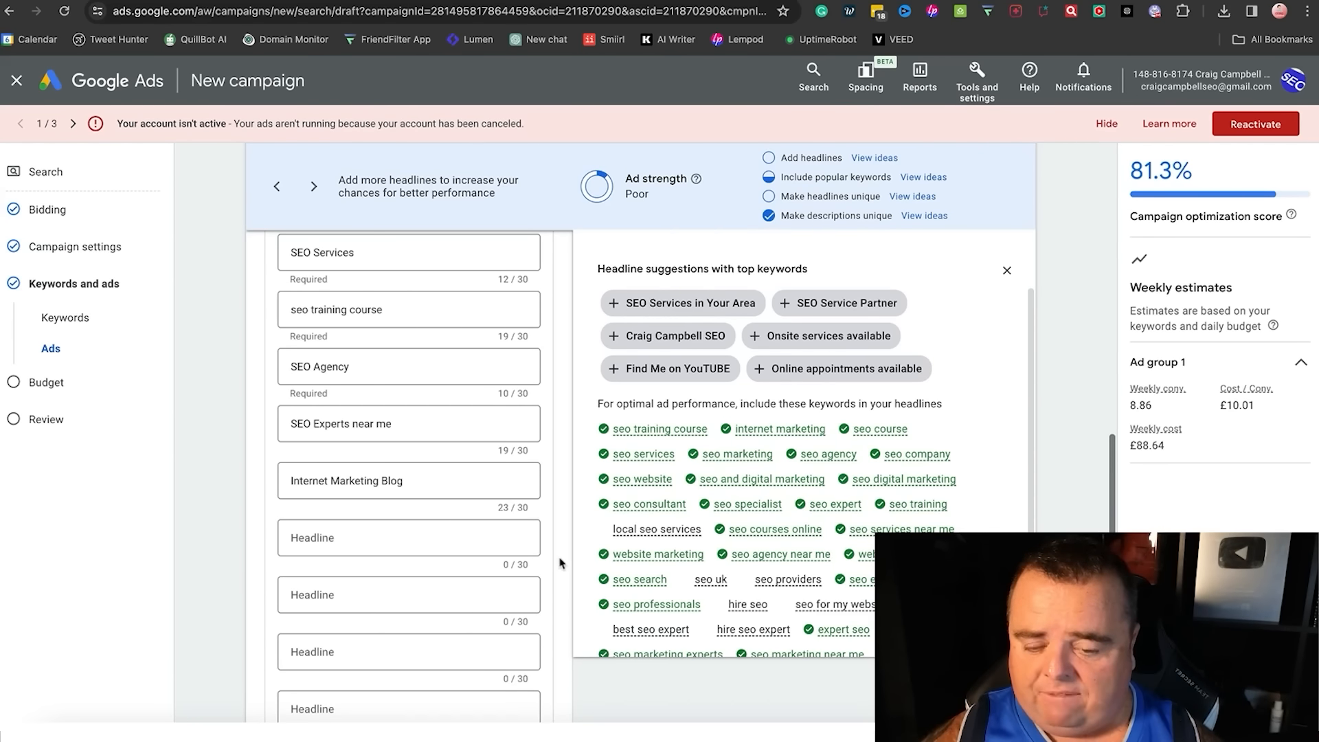
pyautogui.scroll(1, 560, 563)
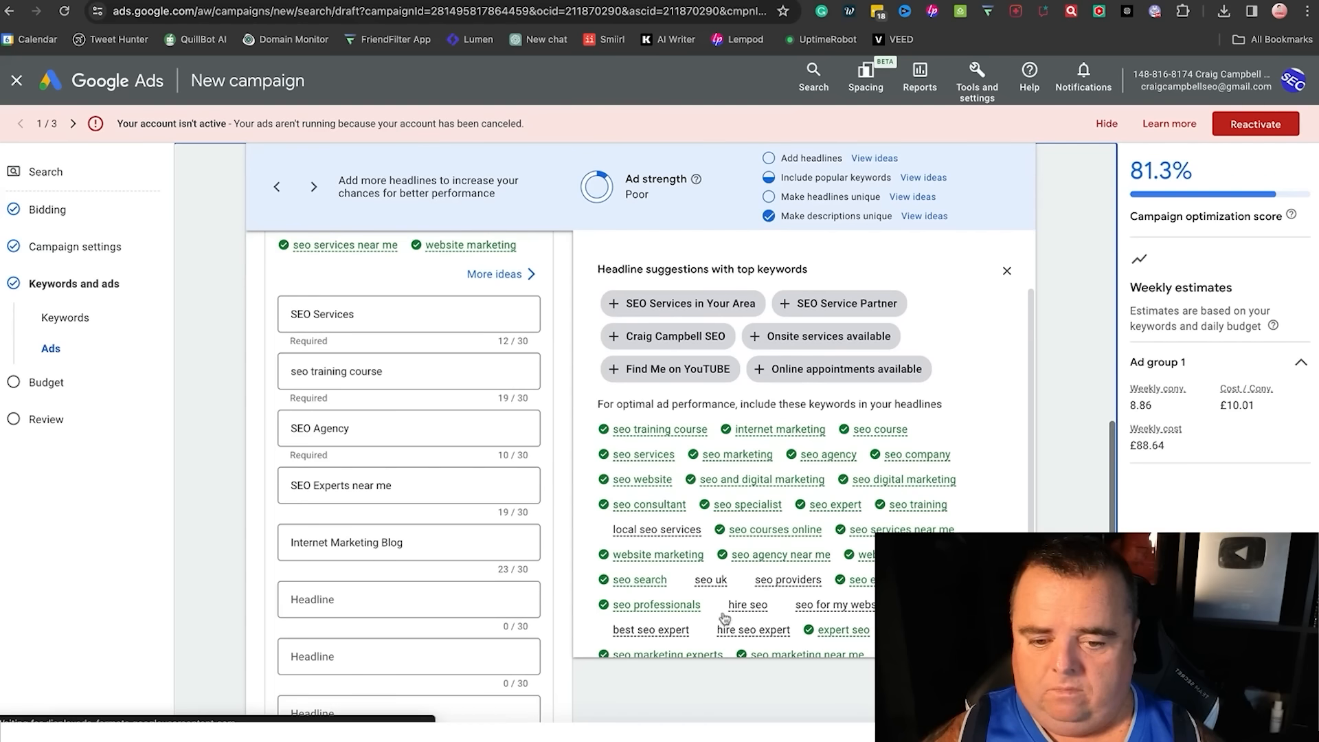
pyautogui.click(330, 599)
pyautogui.write('Best SEO Expert')
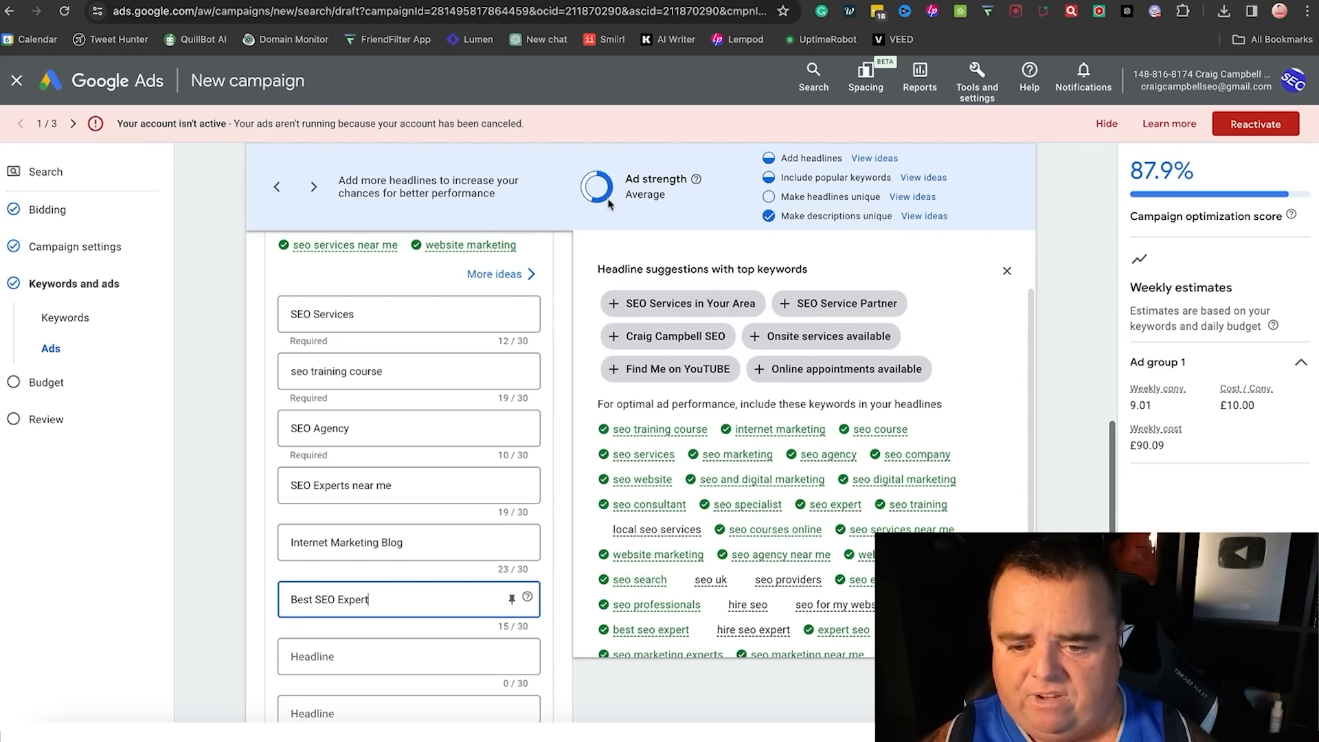
# Enter "SEO UK" as the seventh headline.
pyautogui.click(382, 670)
pyautogui.write('SEO')
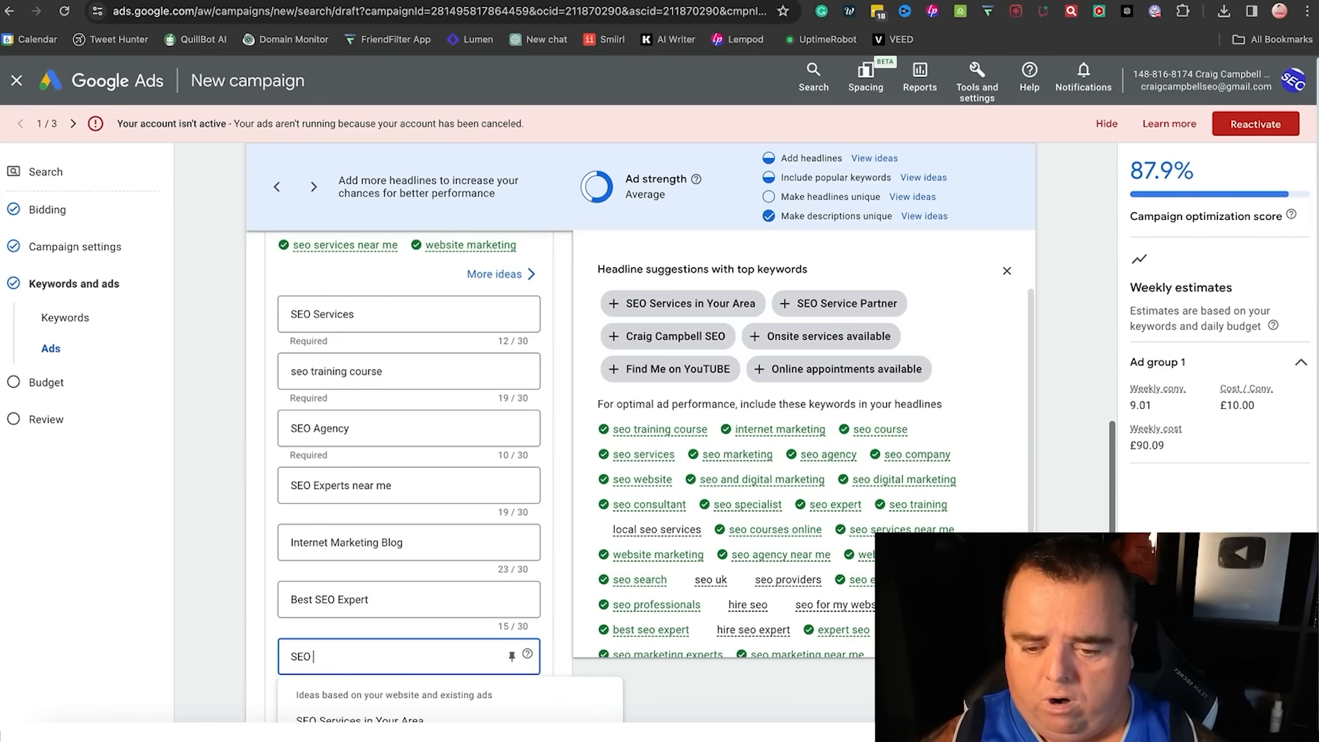
pyautogui.write(' UK')
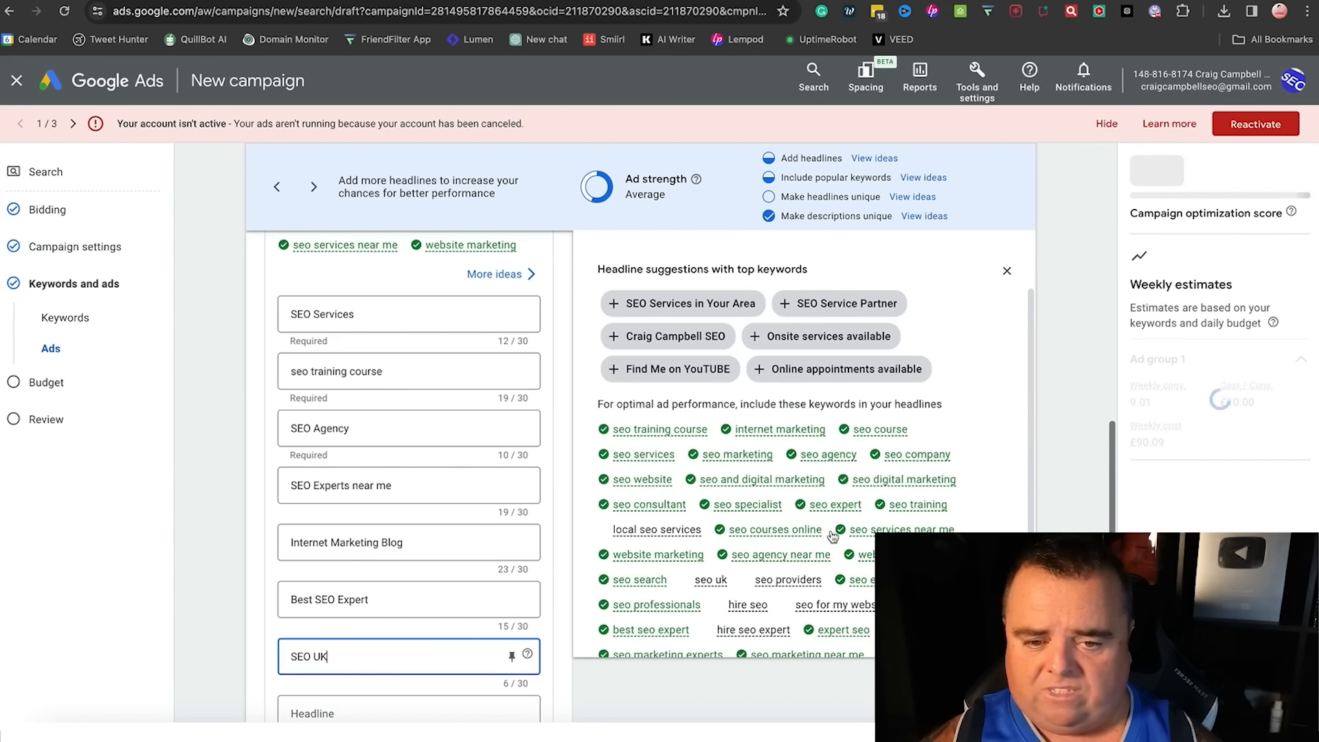
# Add the suggested headlines for the business name, SEO Service Partner, SEO Services in Your Area, Find Me on YouTUBE and Onsite services available.
pyautogui.click(617, 338)
pyautogui.click(788, 311)
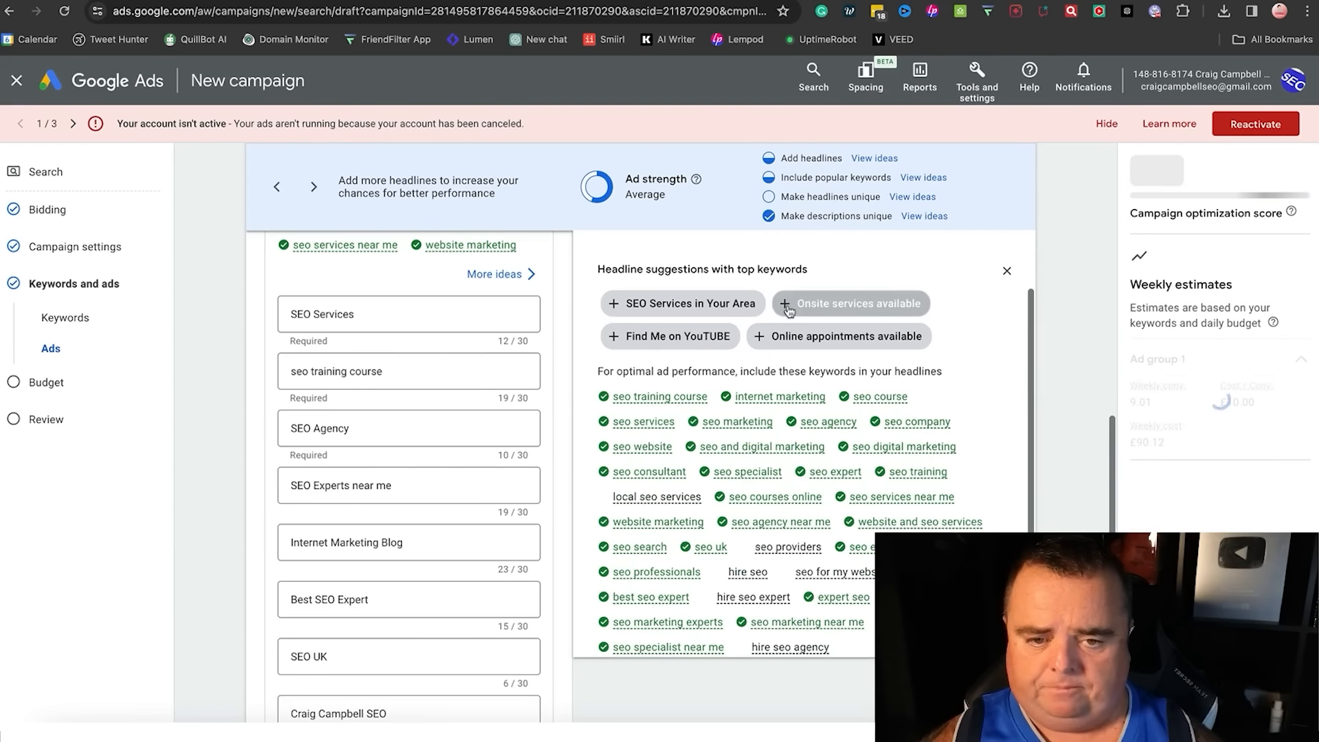
pyautogui.click(620, 306)
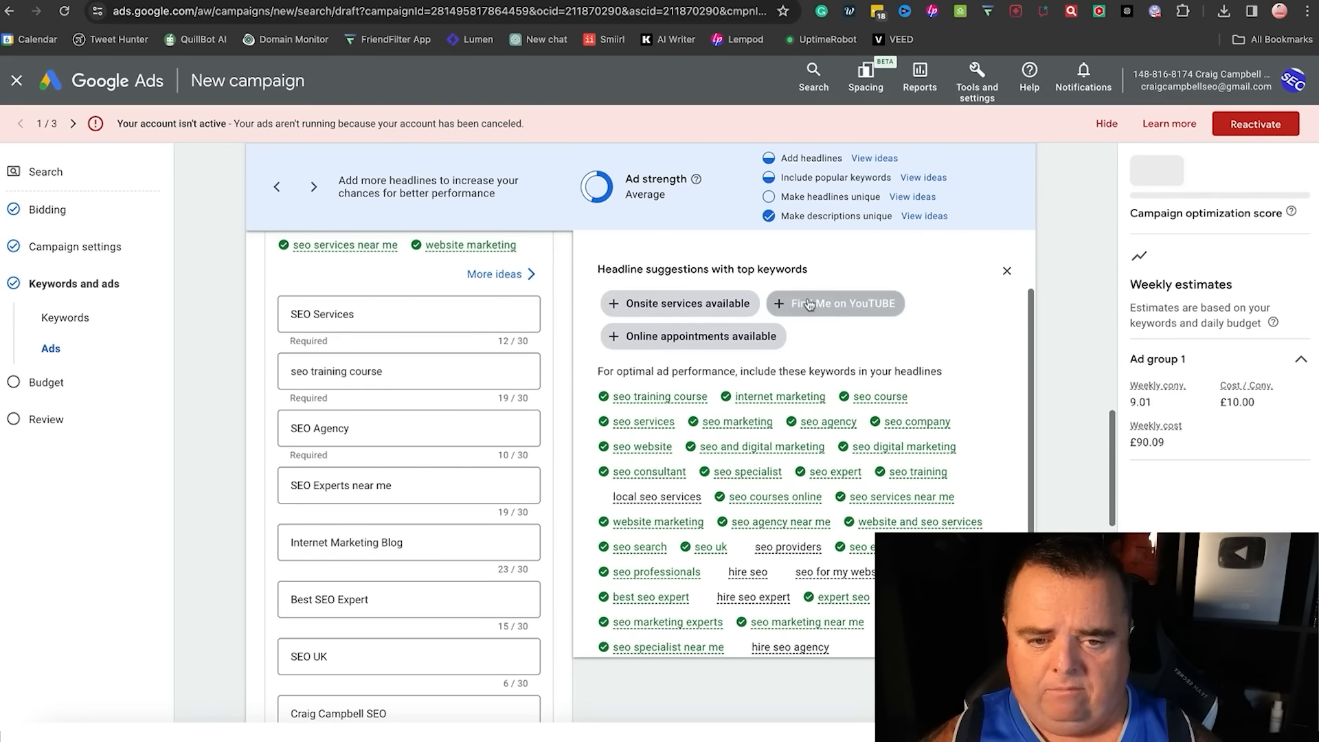
pyautogui.click(815, 306)
pyautogui.click(632, 316)
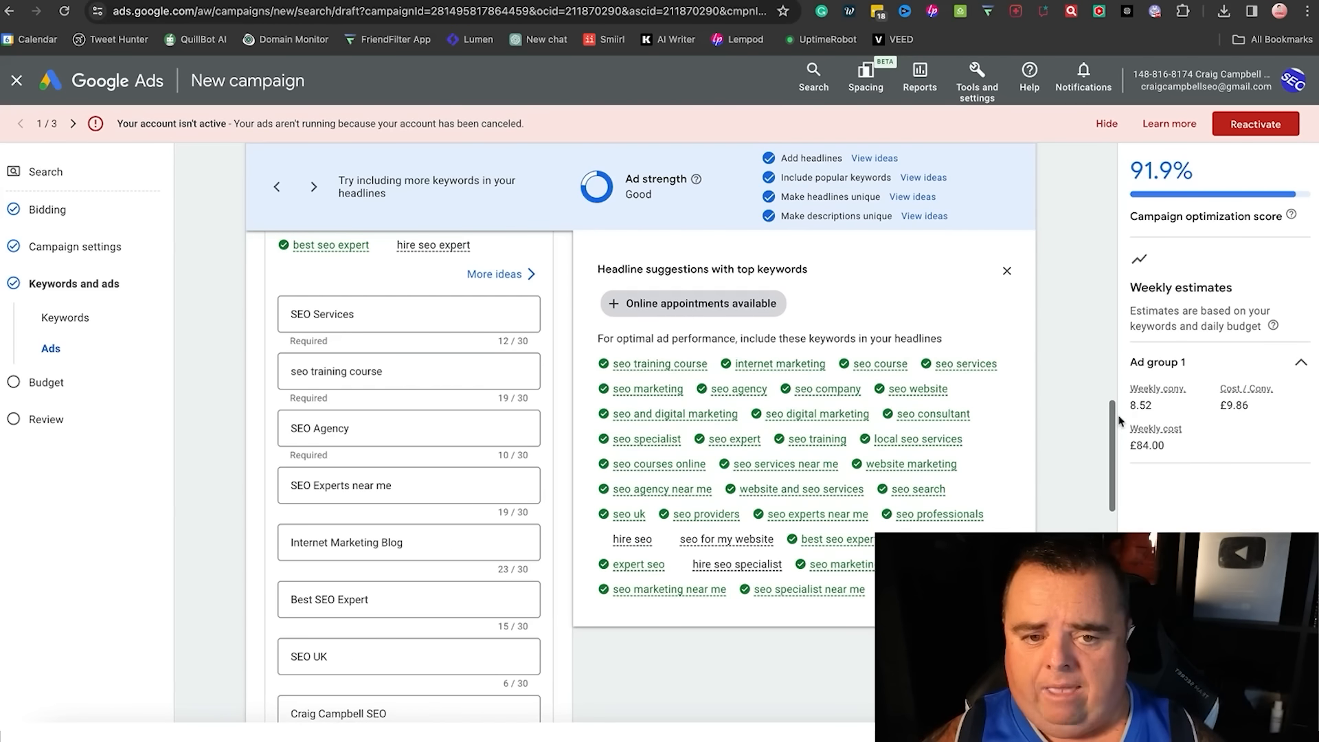
# Add another empty headline field to the ad.
pyautogui.moveTo(1119, 425); pyautogui.dragTo(1111, 575)
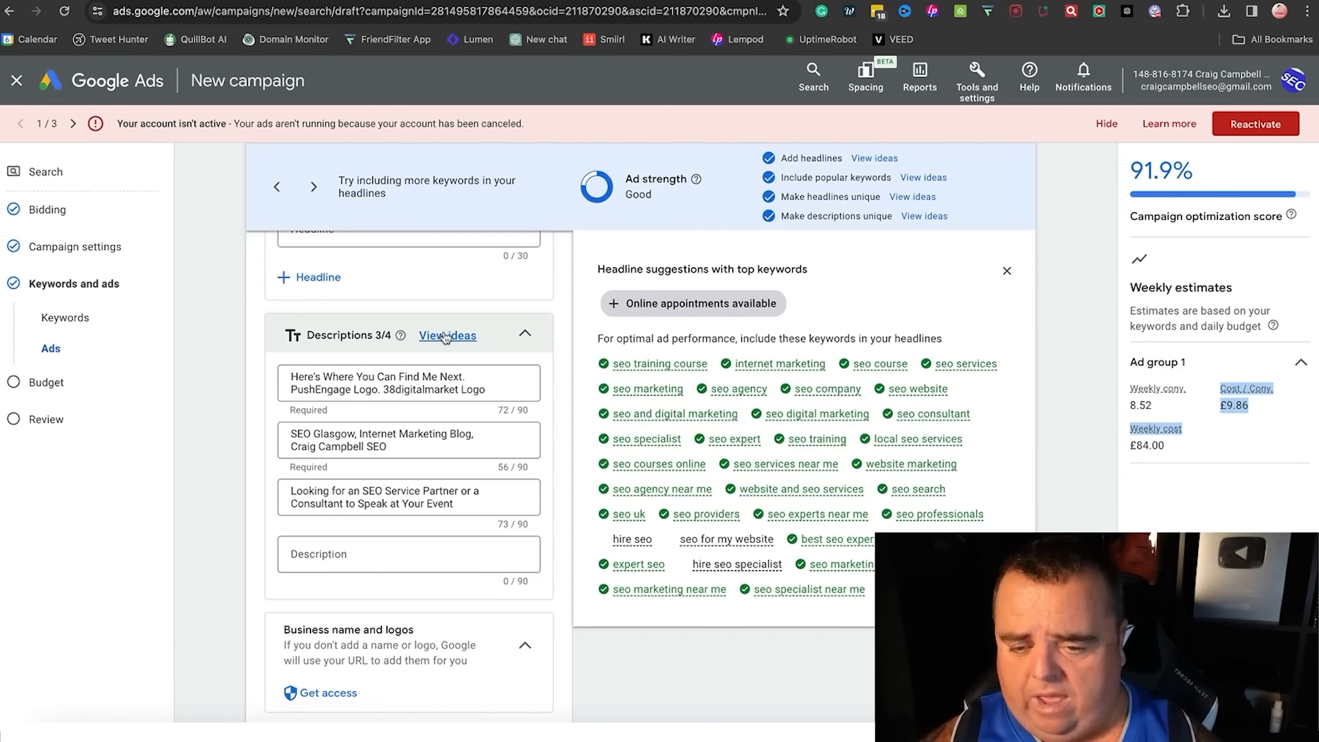
pyautogui.click(318, 278)
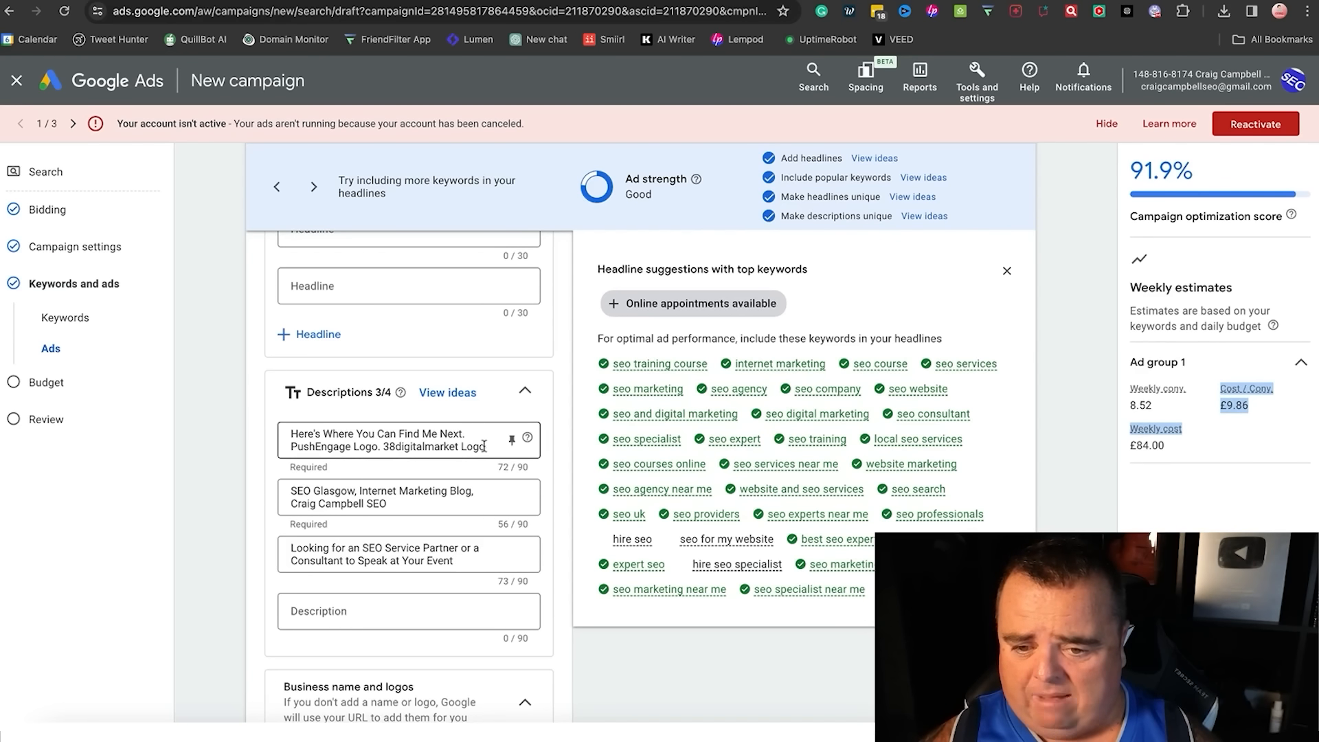
# Replace the first description with the suggested "A Glasgow Based SEO Expert" text and fill the fourth with the suggested "Here's Where You Can Find Me Next" text.
pyautogui.moveTo(256, 422); pyautogui.dragTo(255, 427)
pyautogui.press('BackSpace')
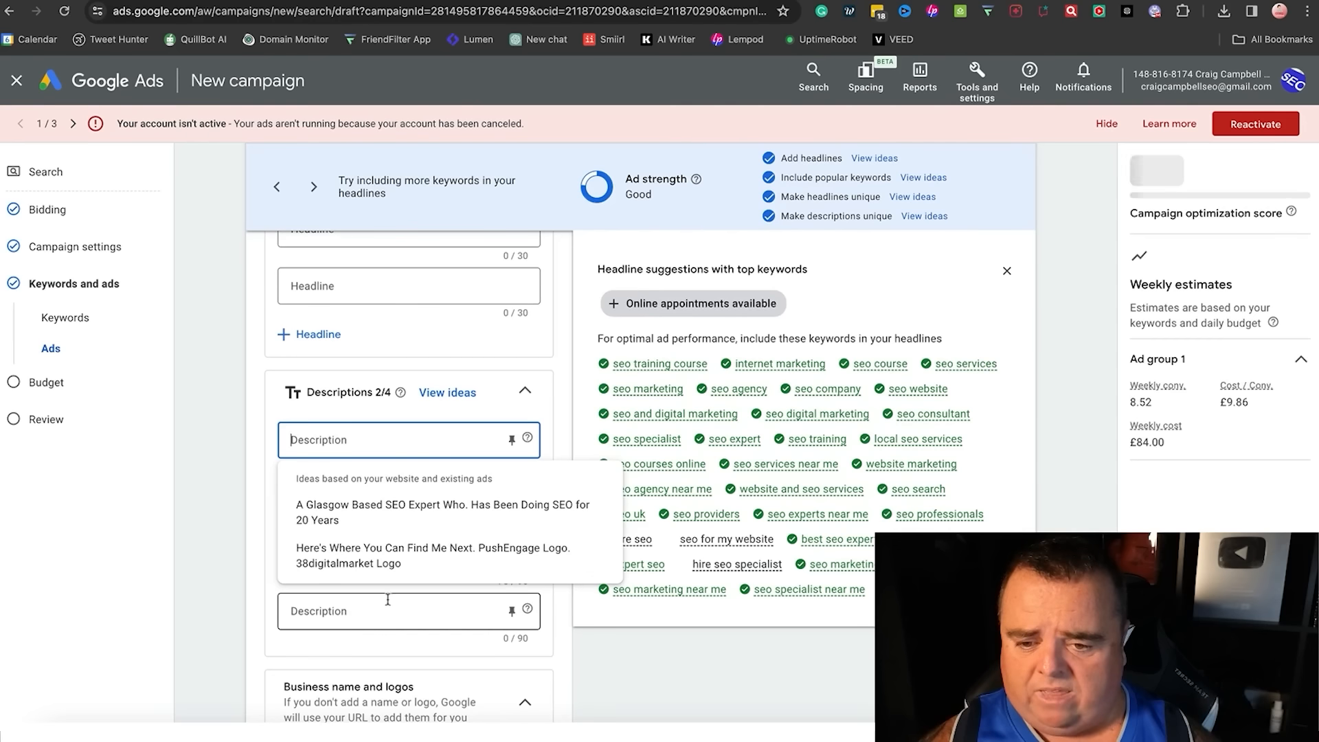
pyautogui.click(395, 517)
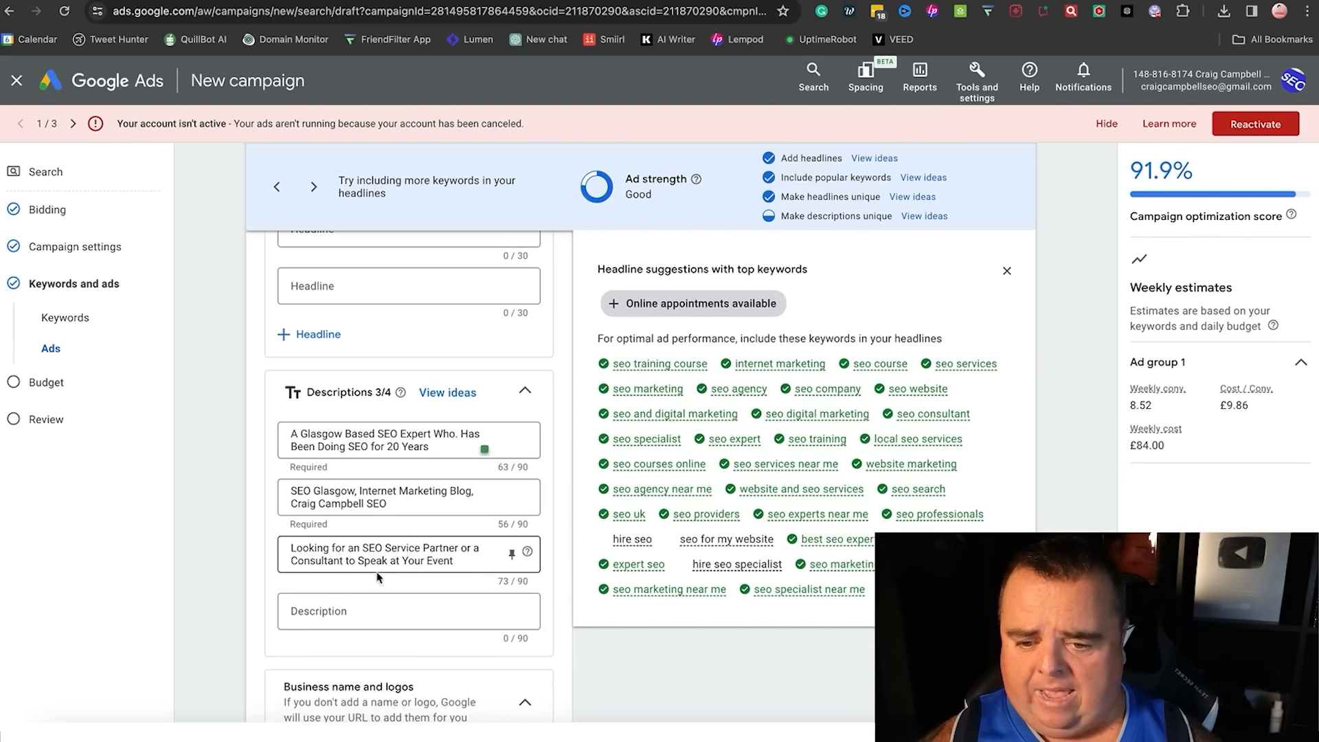
pyautogui.click(371, 612)
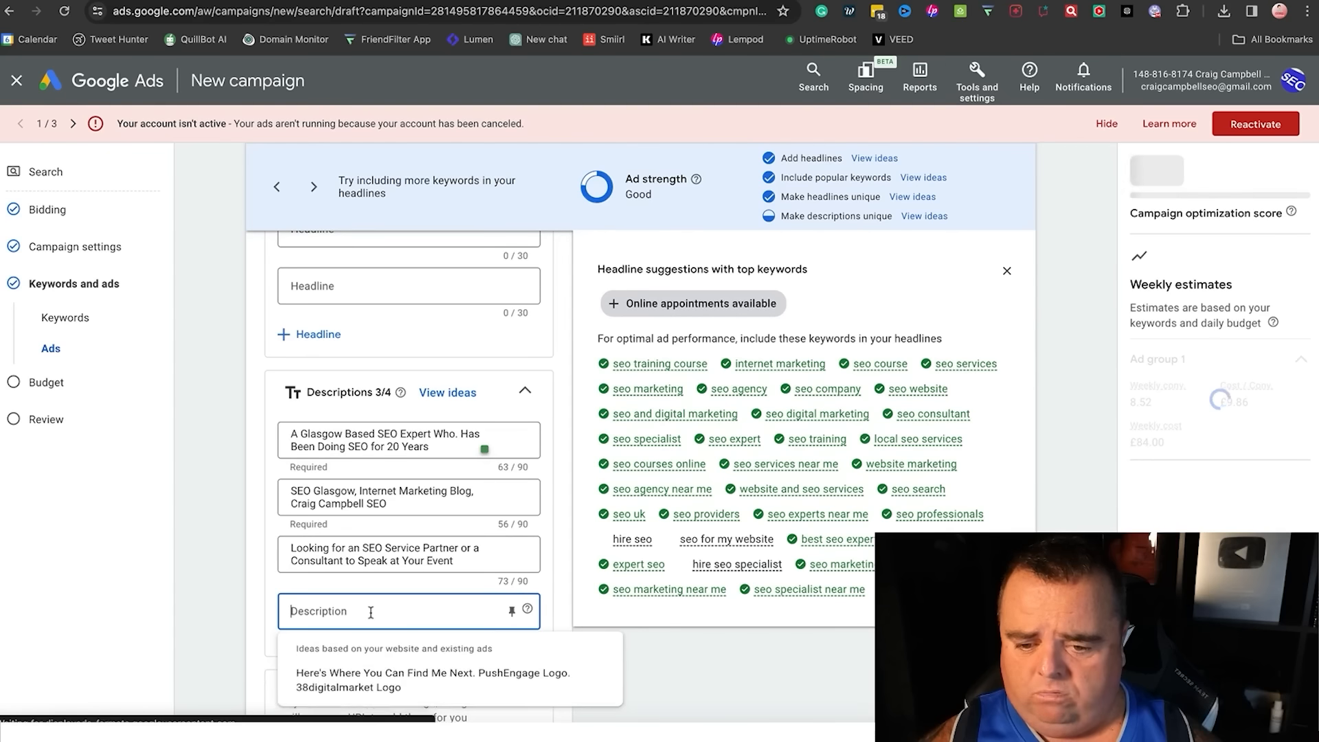
pyautogui.click(404, 685)
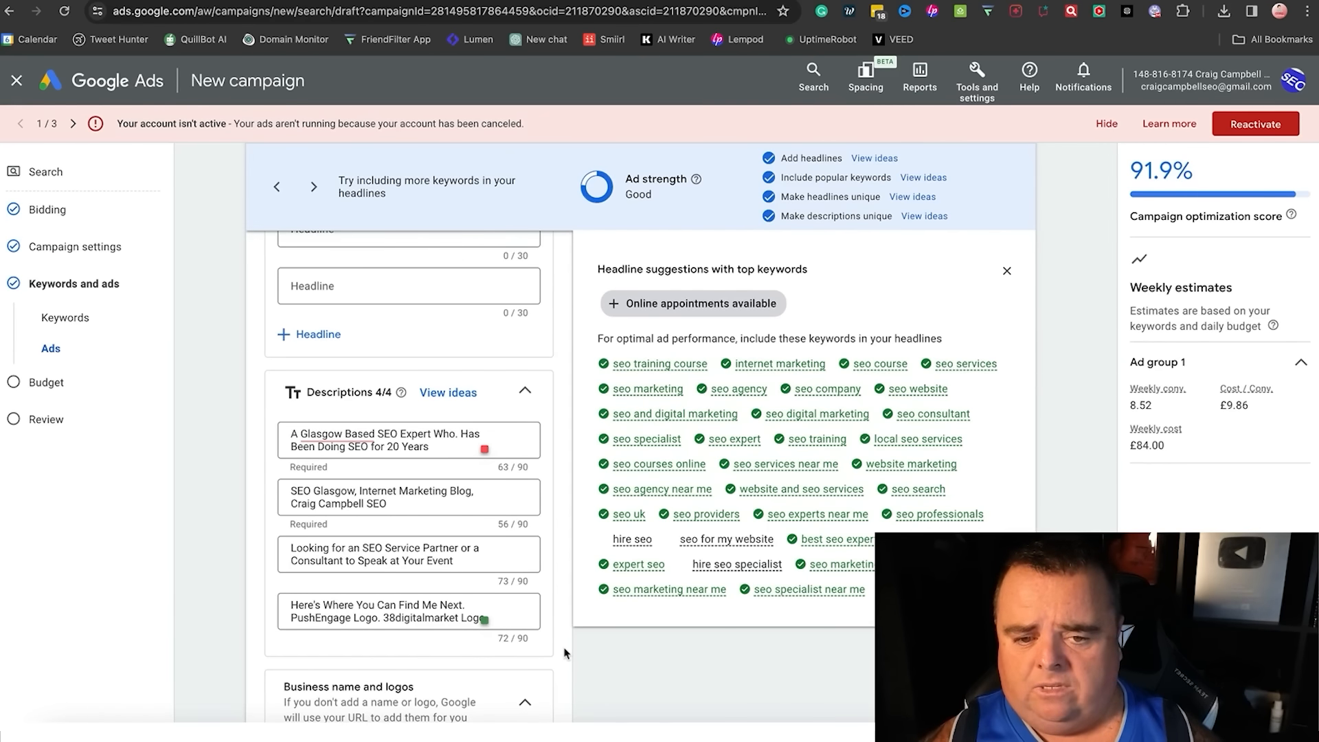
# Open the ad's sitelink assets and select the SEO, Training, Contact and Tutorials sitelinks from the asset library.
pyautogui.scroll(-5, 565, 652)
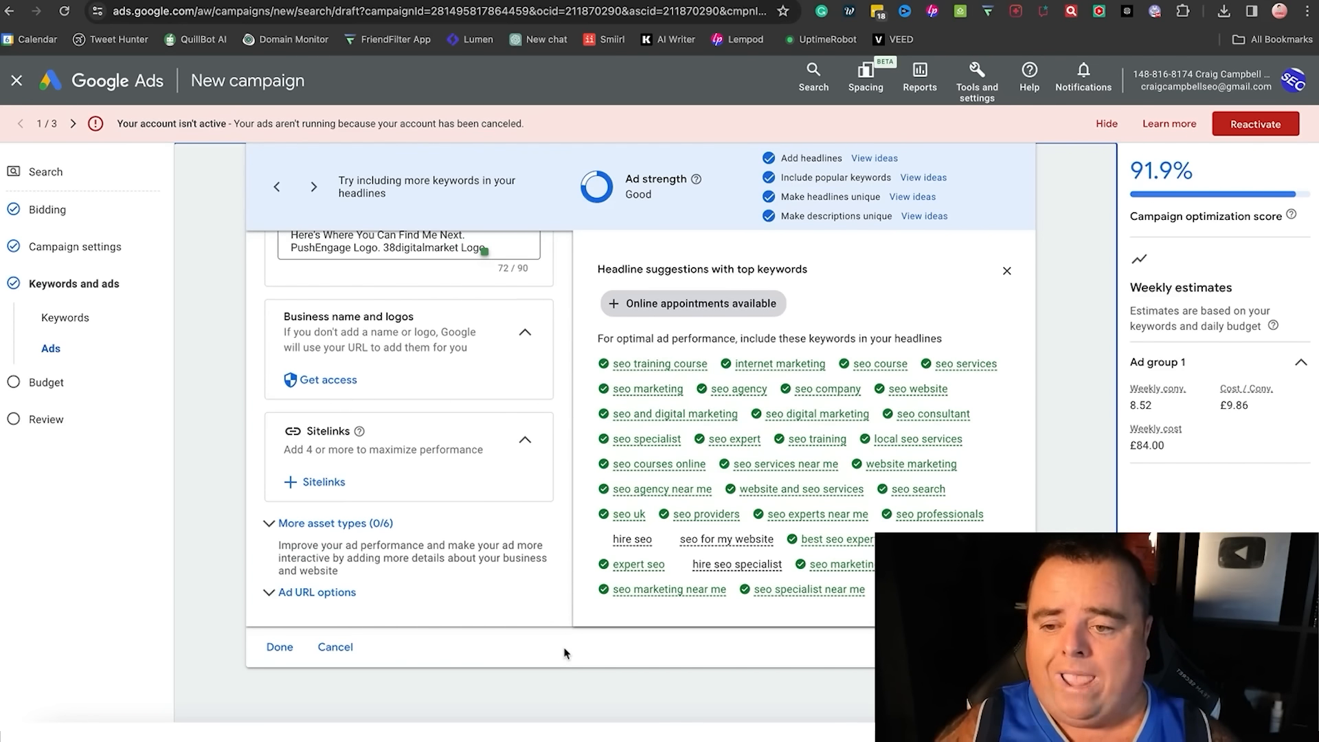
pyautogui.click(327, 483)
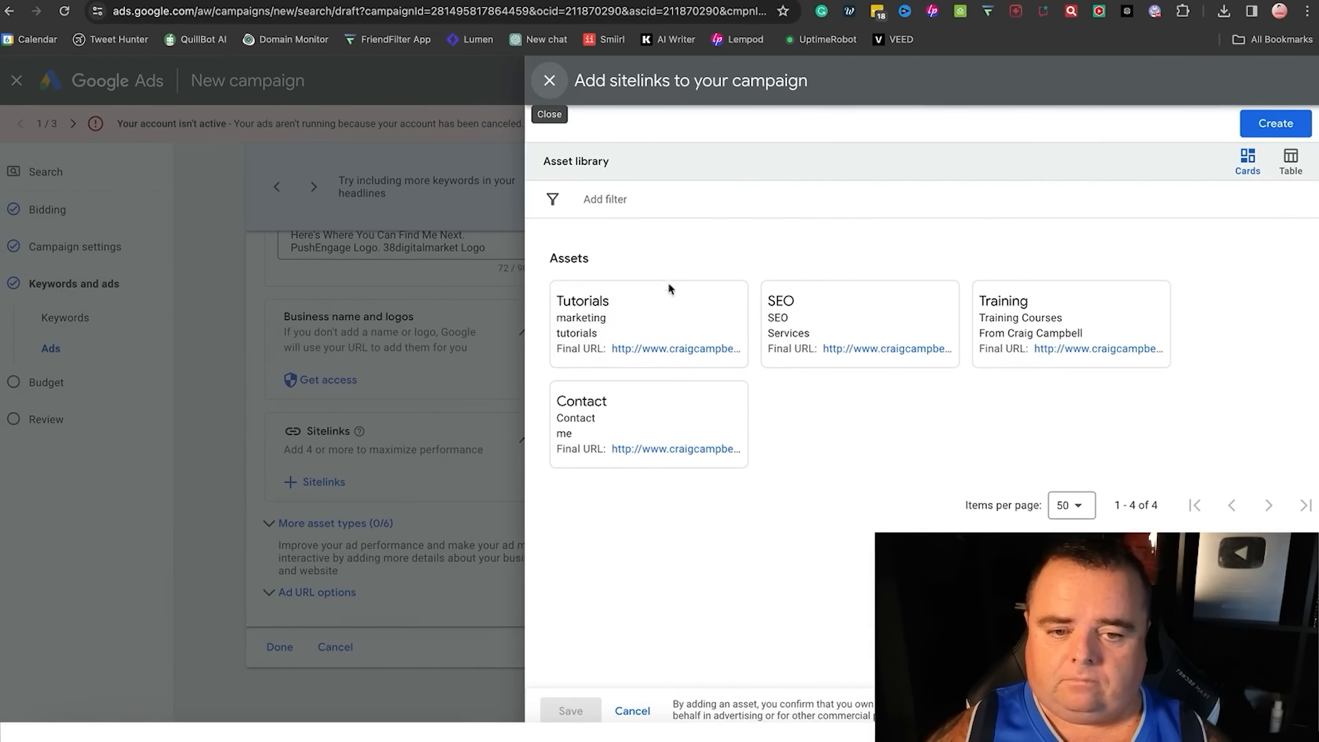
pyautogui.click(837, 311)
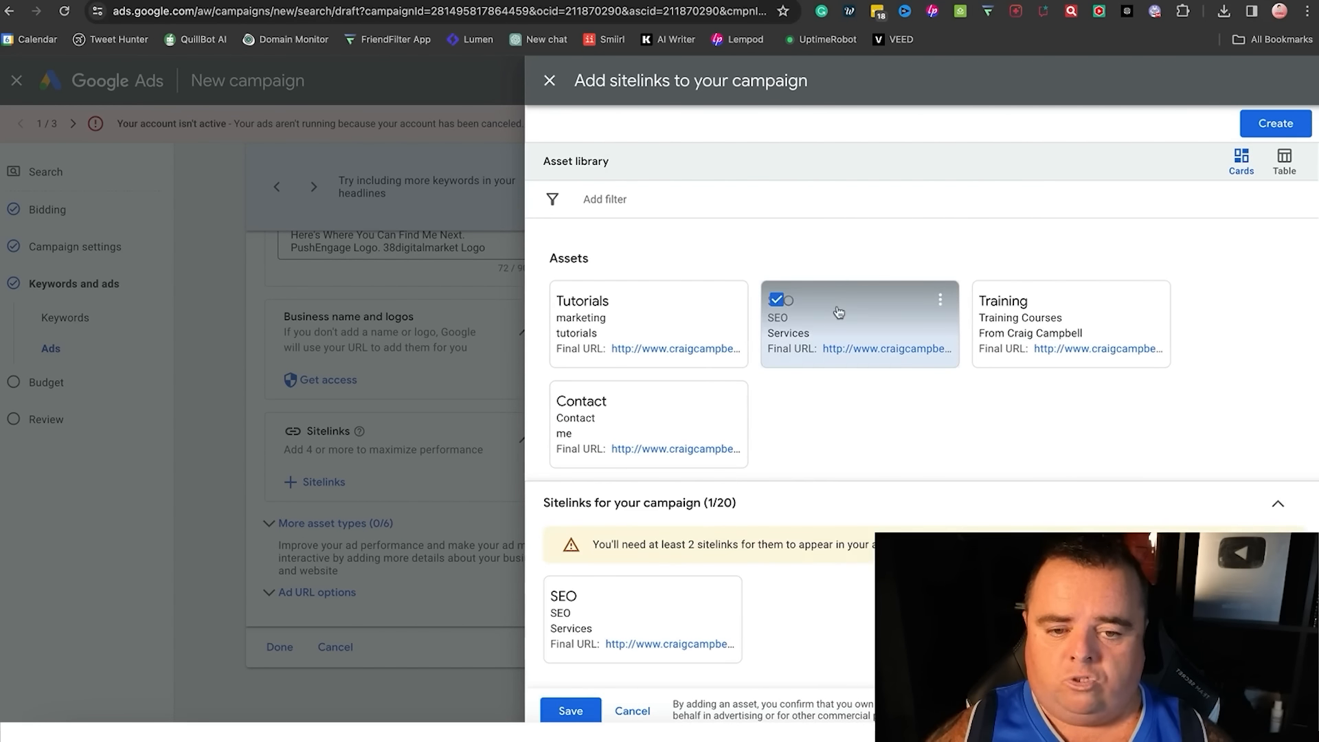
pyautogui.click(1021, 292)
pyautogui.click(650, 404)
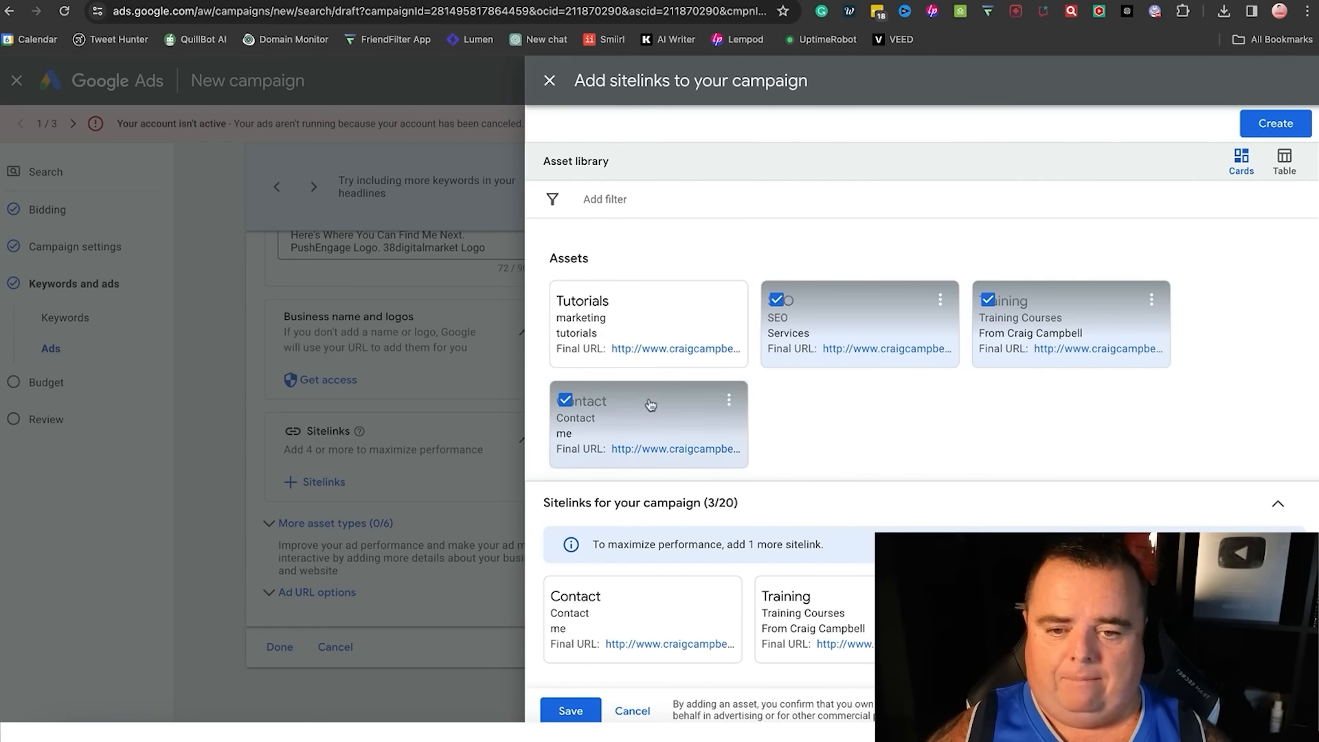
pyautogui.click(643, 308)
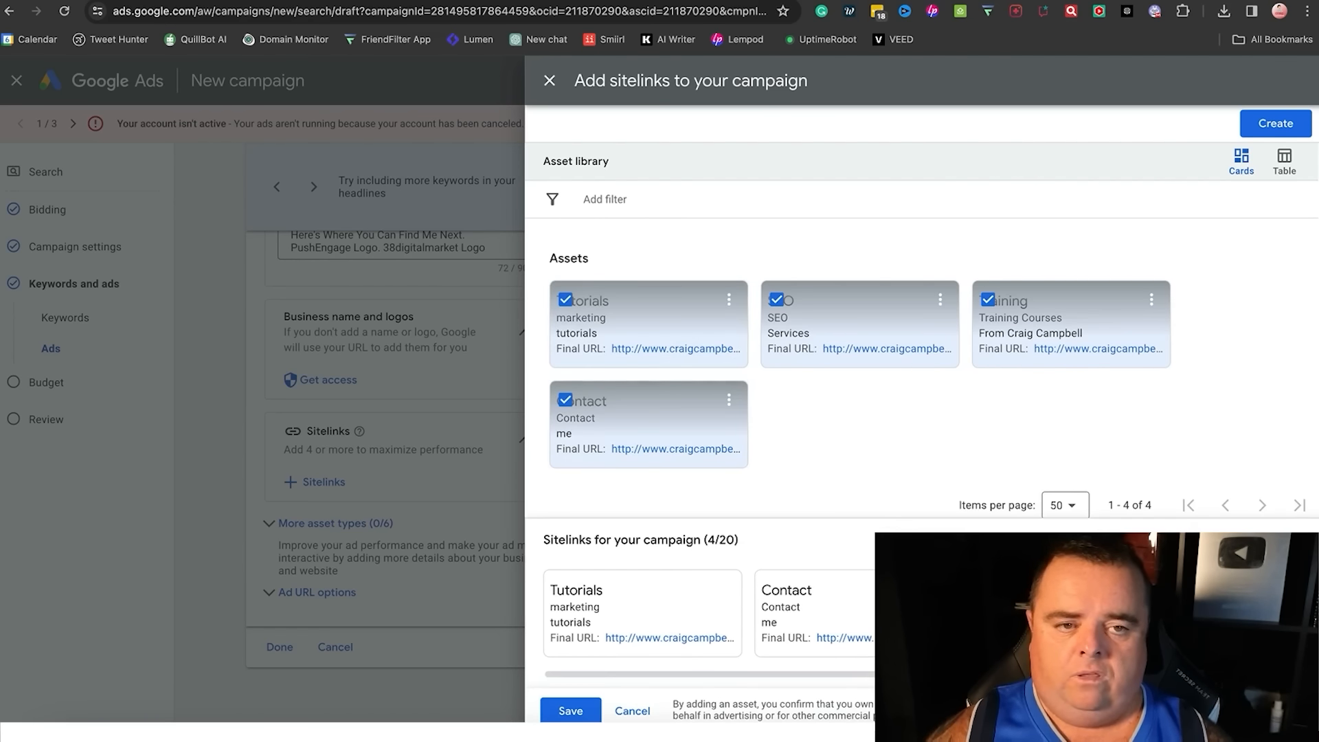
# Open a new browser tab.
pyautogui.hotkey('ctrl', 't')
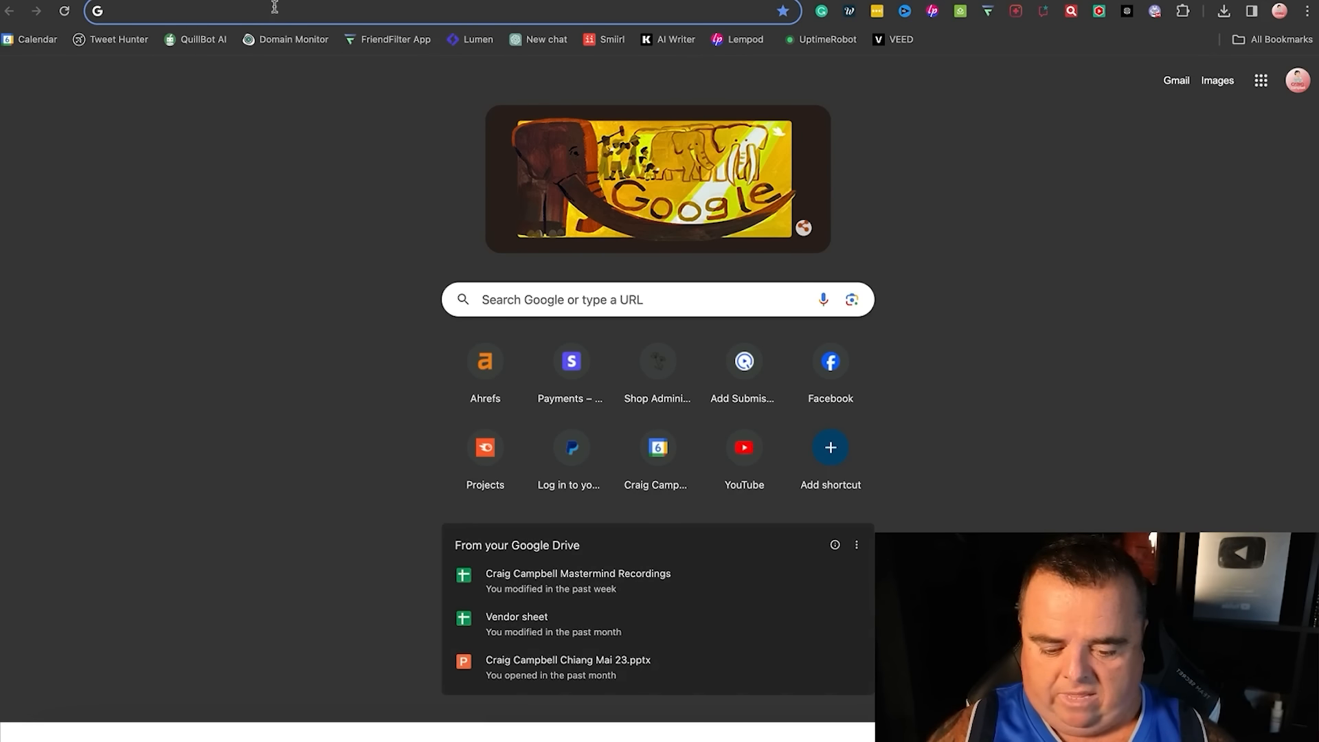
pyautogui.write('drive')
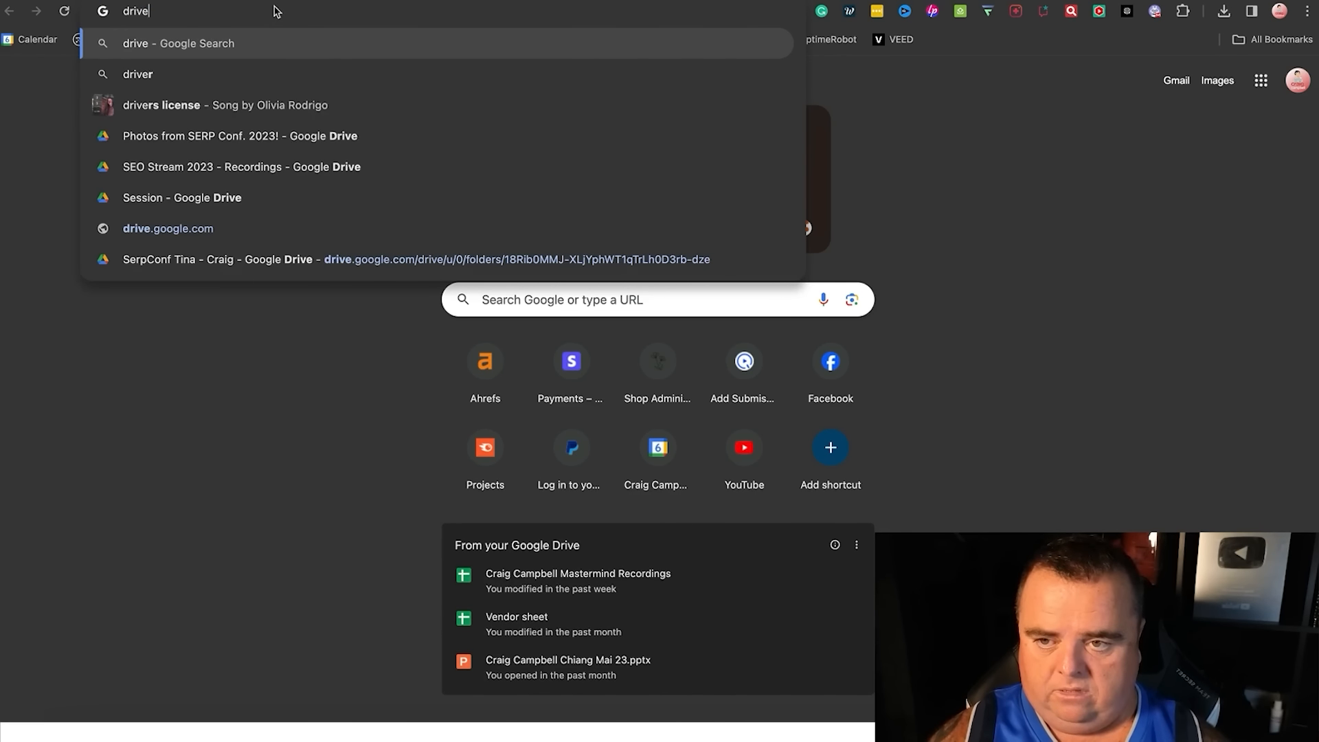
pyautogui.write('in')
pyautogui.press('BackSpace')
pyautogui.press('BackSpace')
pyautogui.press('BackSpace')
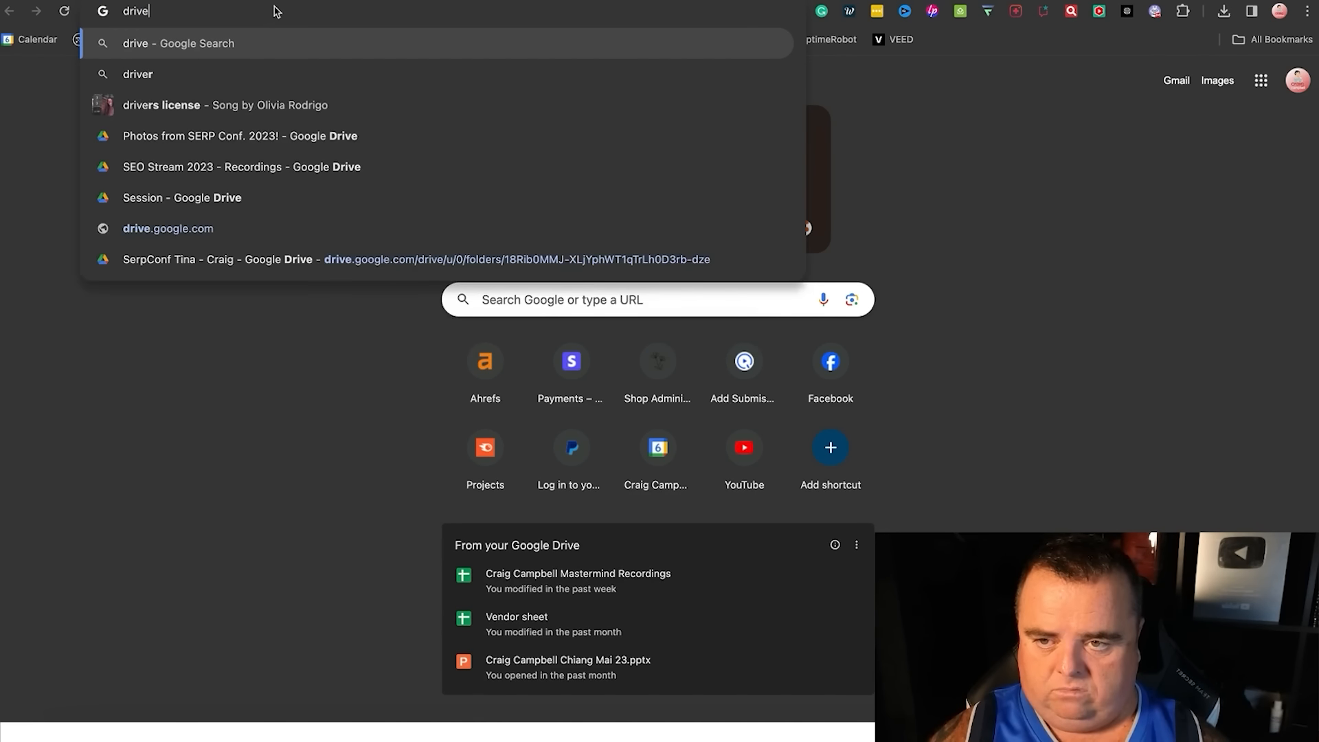
pyautogui.press('BackSpace')
pyautogui.press('BackSpace')
pyautogui.press('BackSpace')
pyautogui.press('BackSpace')
pyautogui.press('BackSpace')
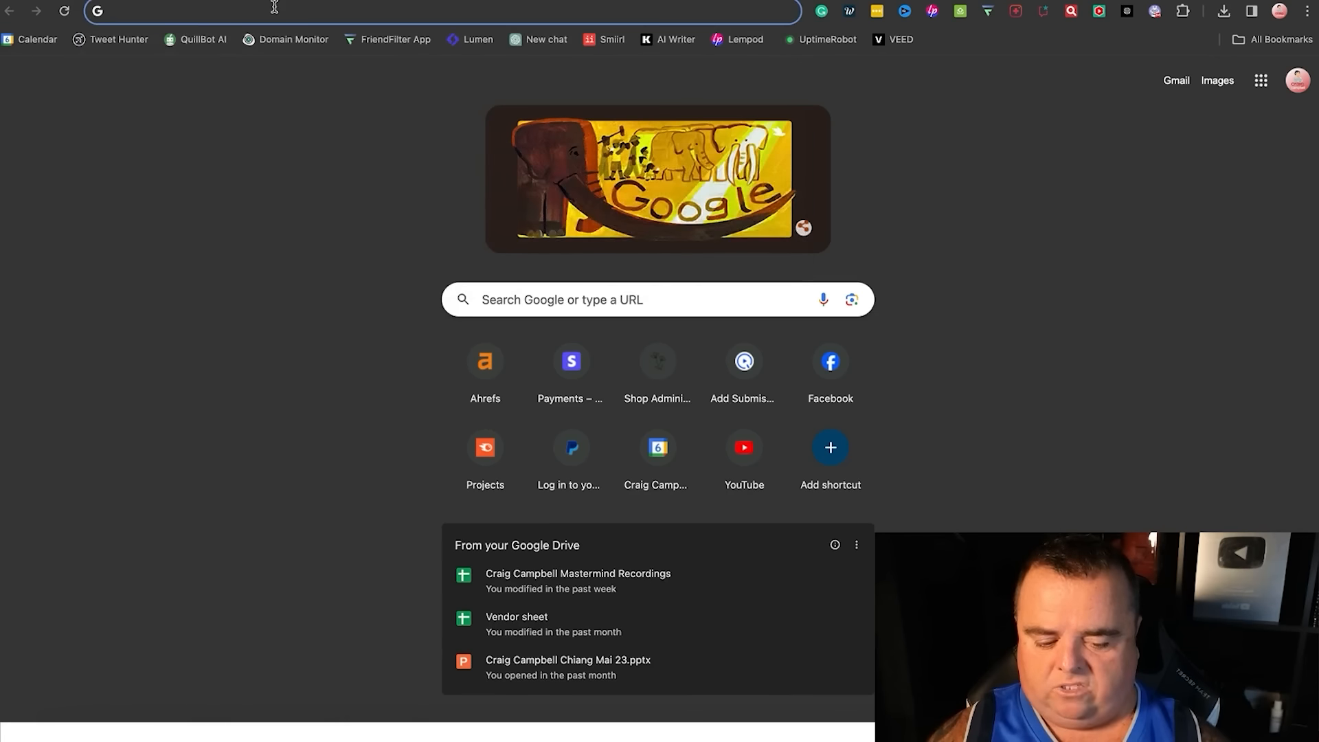
# Search Google for "used cars glasgow" and look through the sponsored, local and organic results for sitelink examples.
pyautogui.write('used cars')
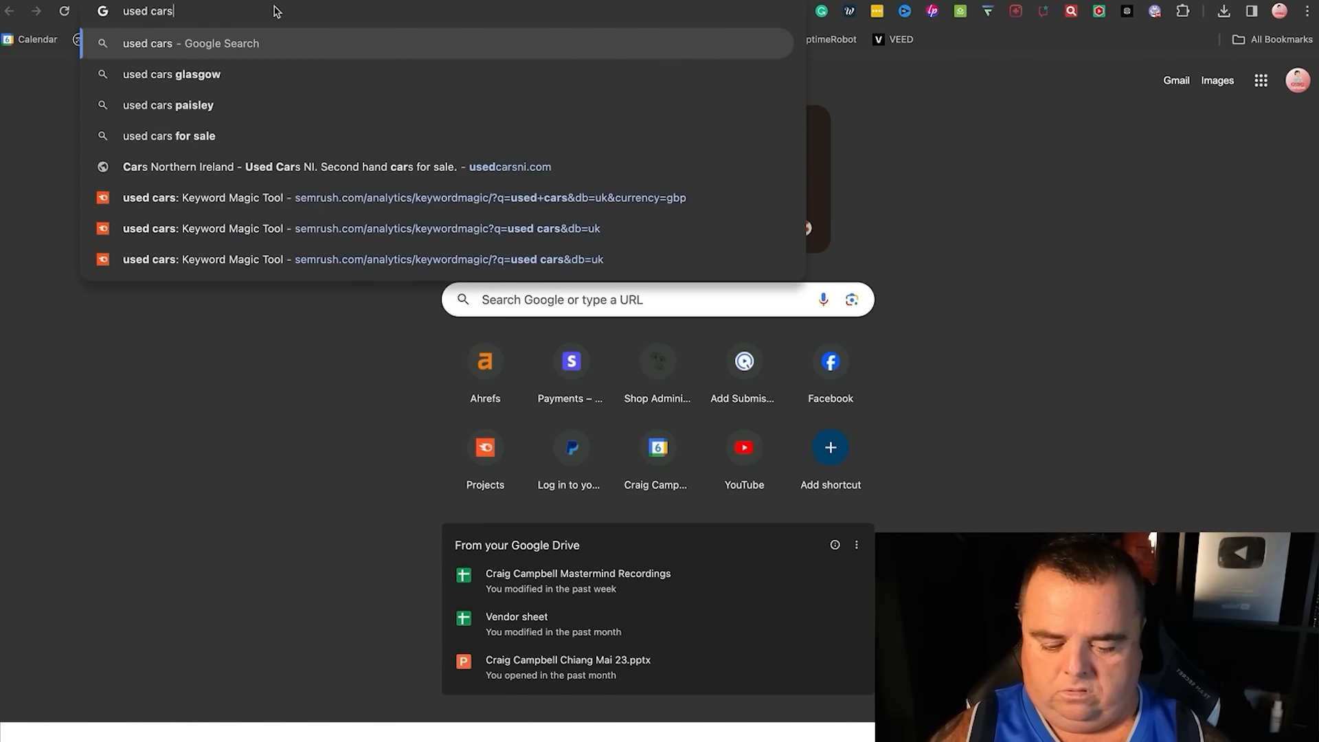
pyautogui.write(' glasgow')
pyautogui.press('Return')
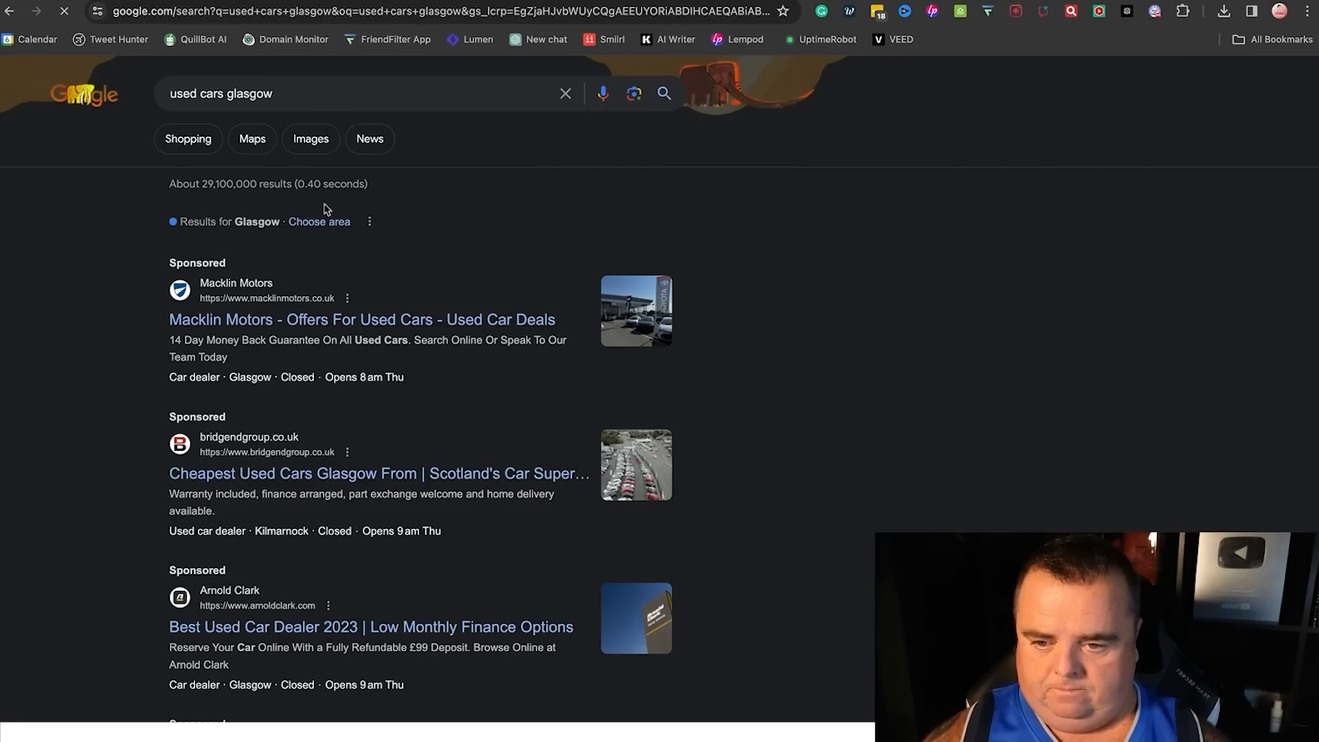
pyautogui.scroll(-5, 102, 492)
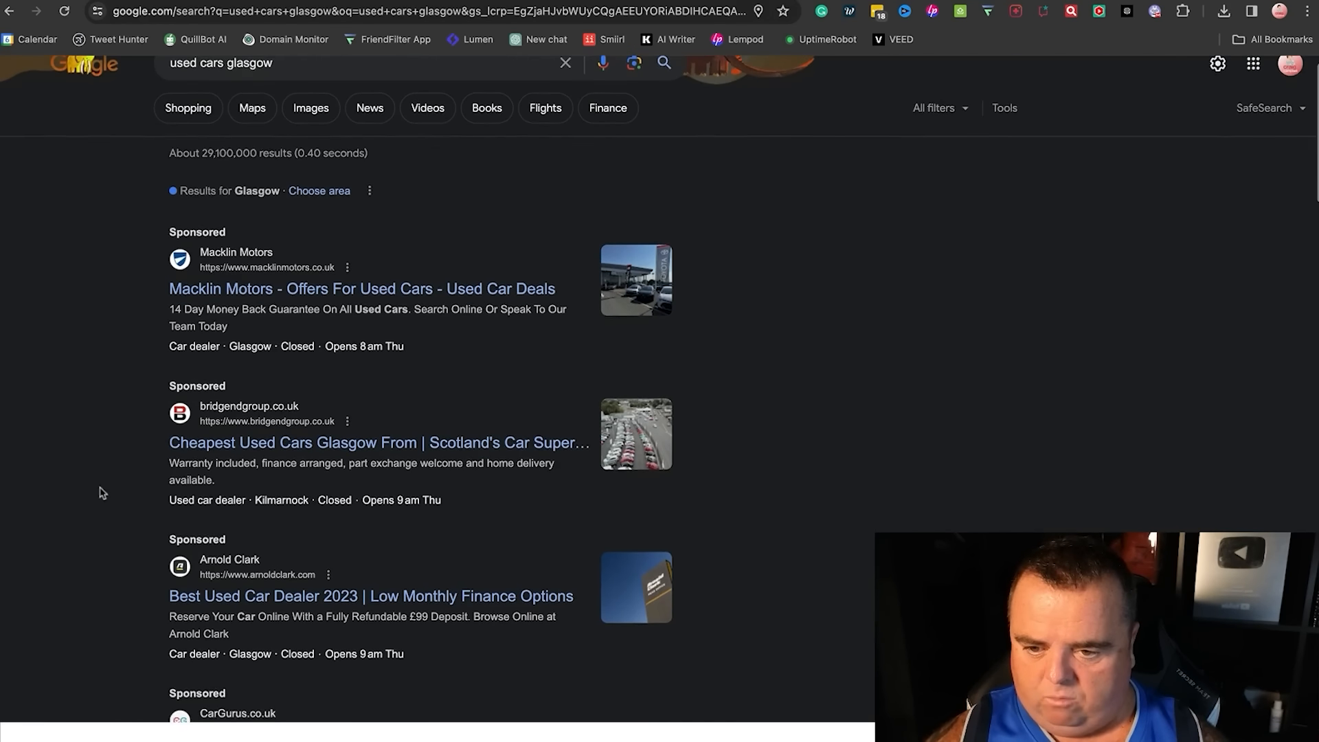
pyautogui.scroll(-5, 102, 492)
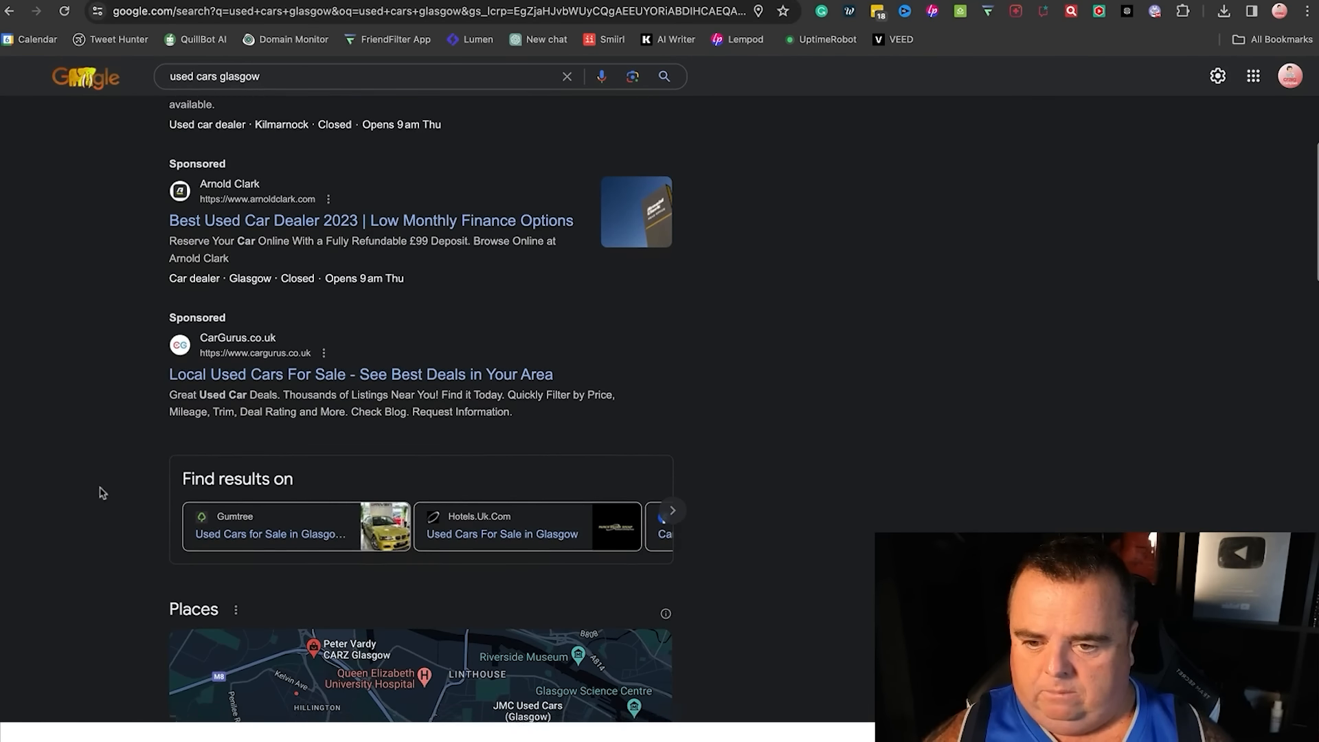
pyautogui.scroll(-10, 102, 493)
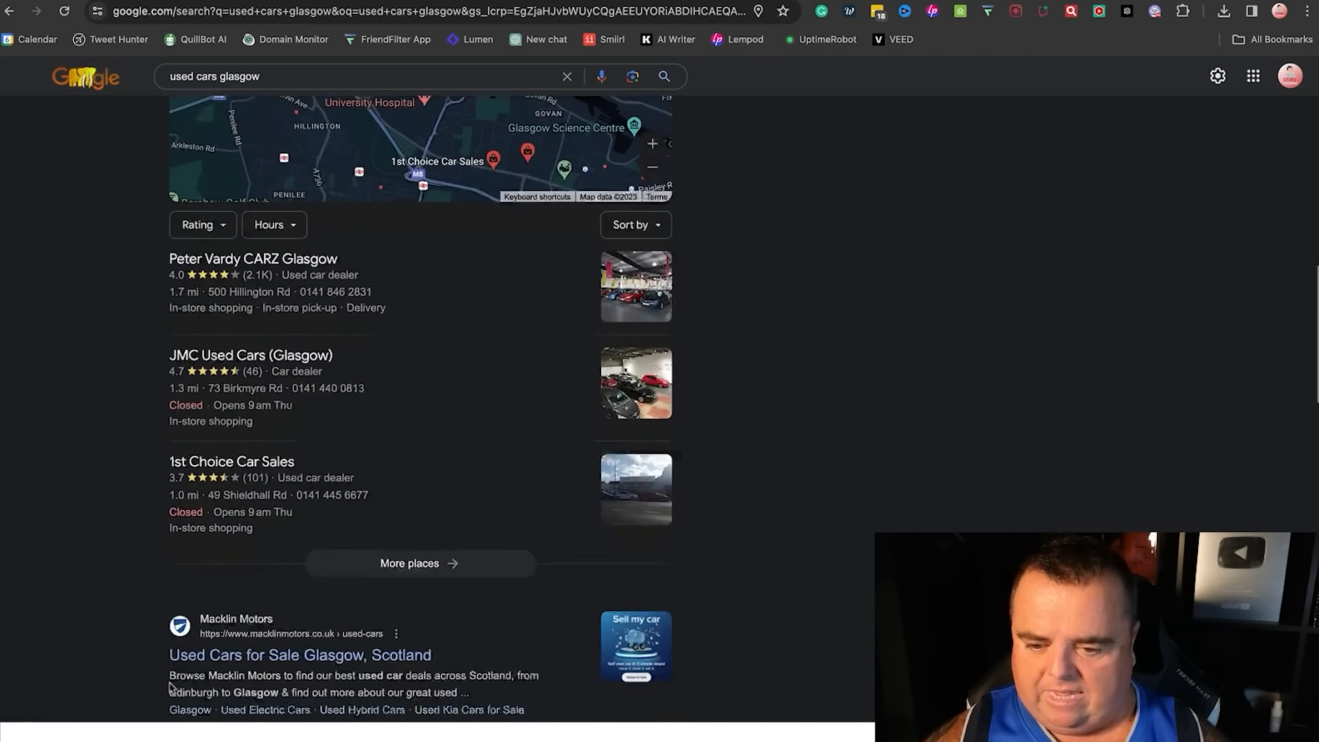
pyautogui.scroll(-4, 171, 687)
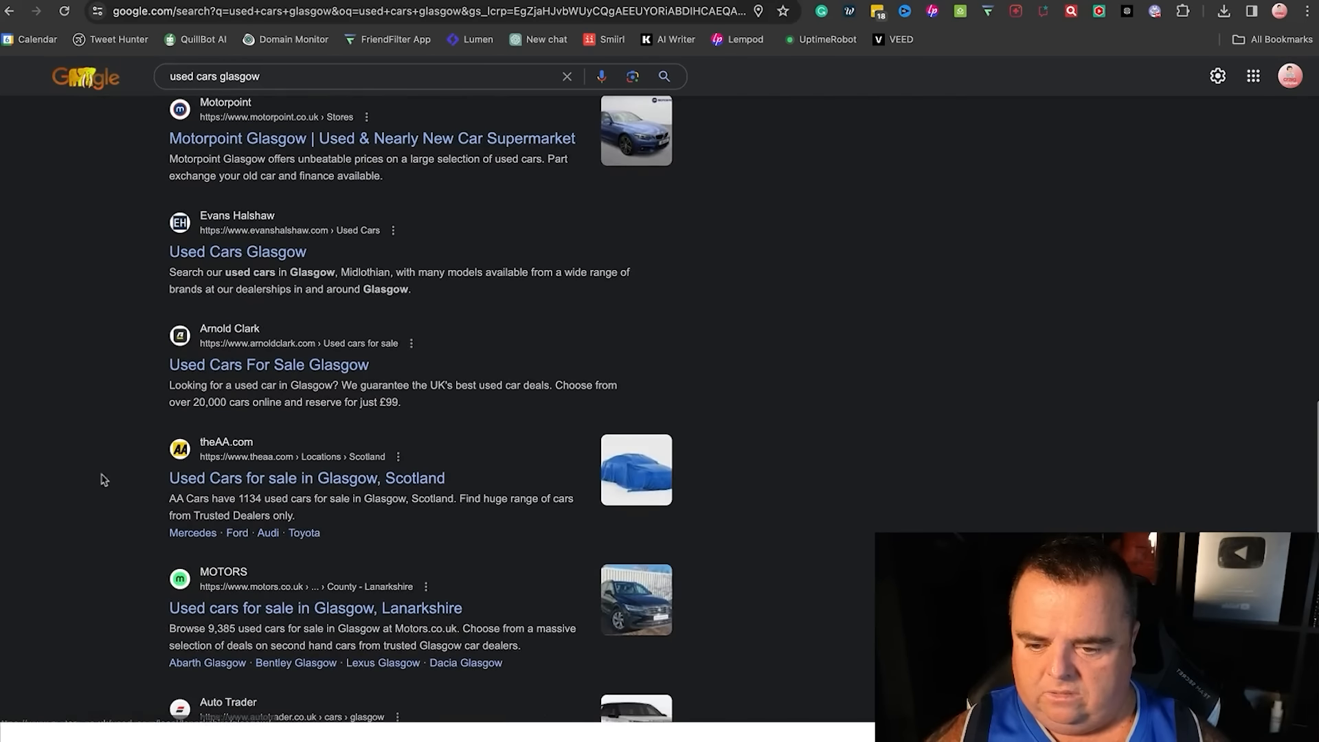
pyautogui.moveTo(100, 480); pyautogui.dragTo(218, 354)
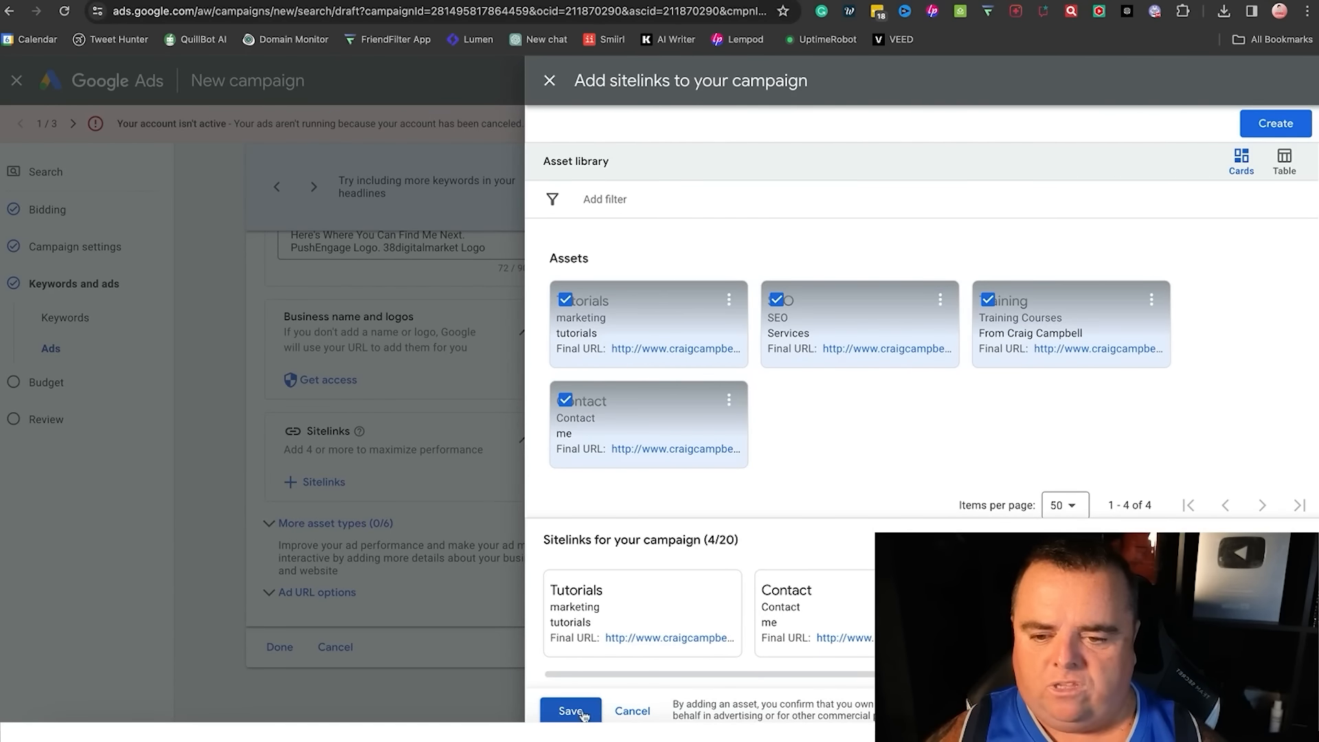
# Return to the Google Ads campaign draft and save the selected sitelinks.
pyautogui.click(570, 711)
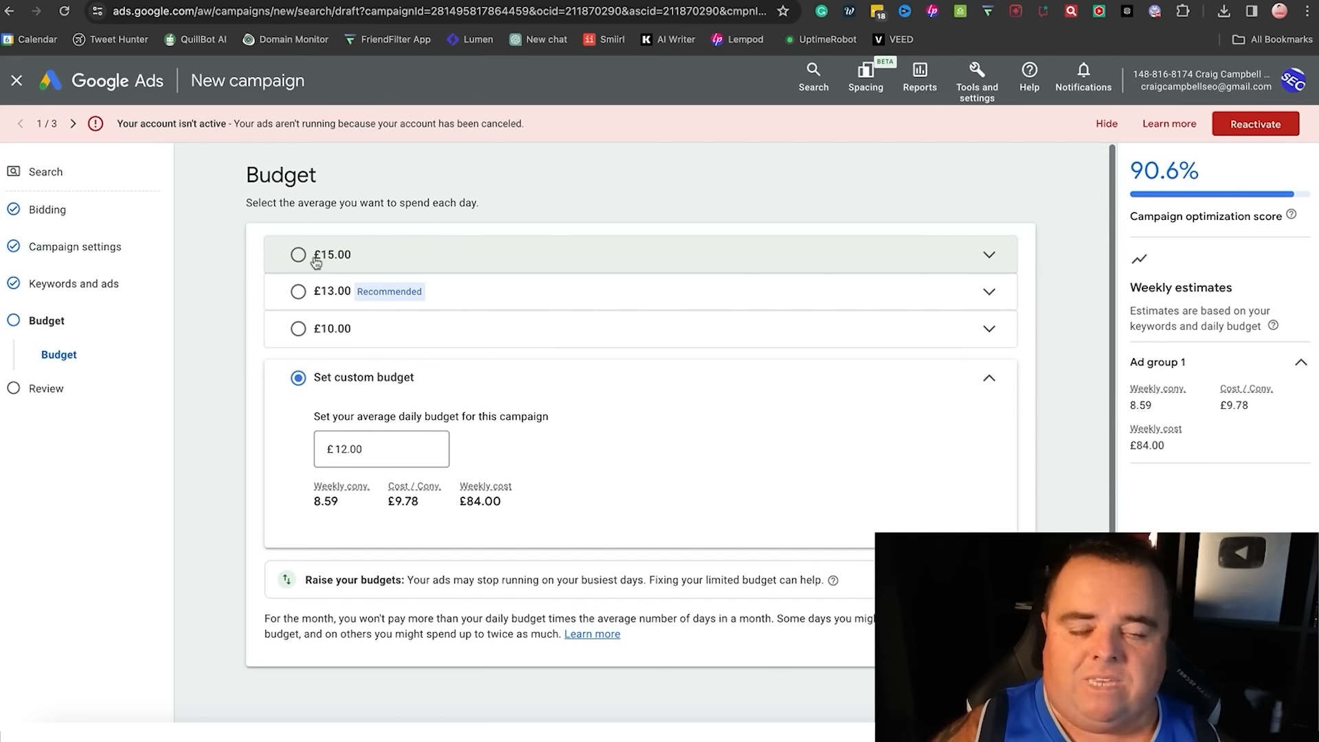
# Continue from the budget page to the campaign review and try to publish the campaign.
pyautogui.click(1010, 694)
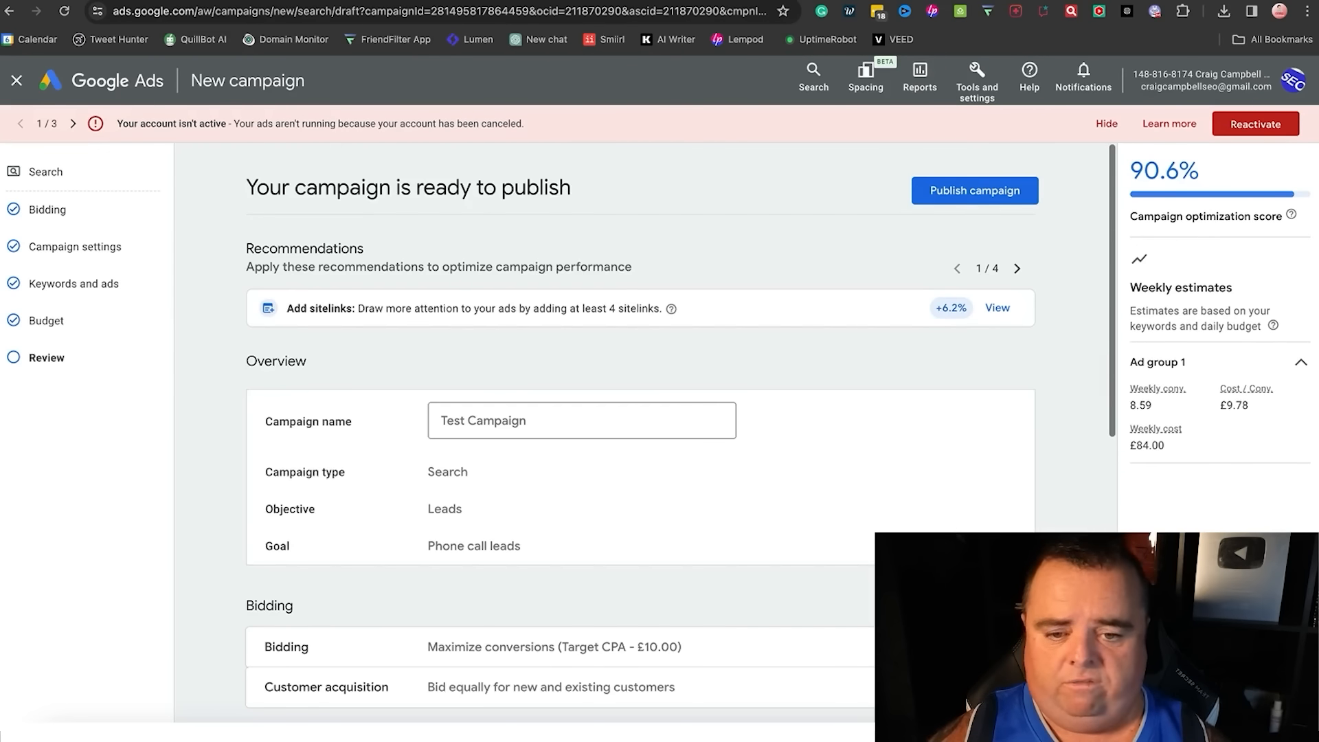
pyautogui.click(952, 199)
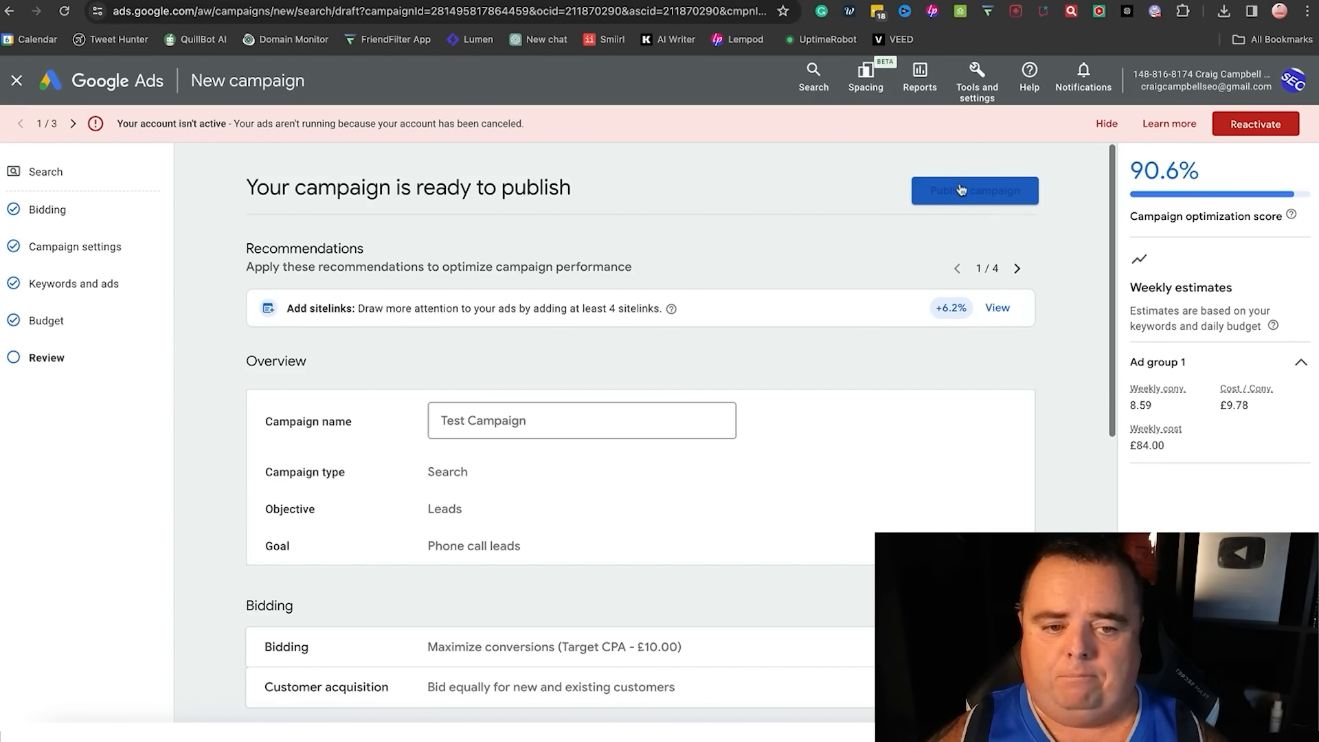
# Set the campaign's custom average daily budget to £1.00 and publish the campaign from the review page.
pyautogui.moveTo(1113, 375); pyautogui.dragTo(1113, 666)
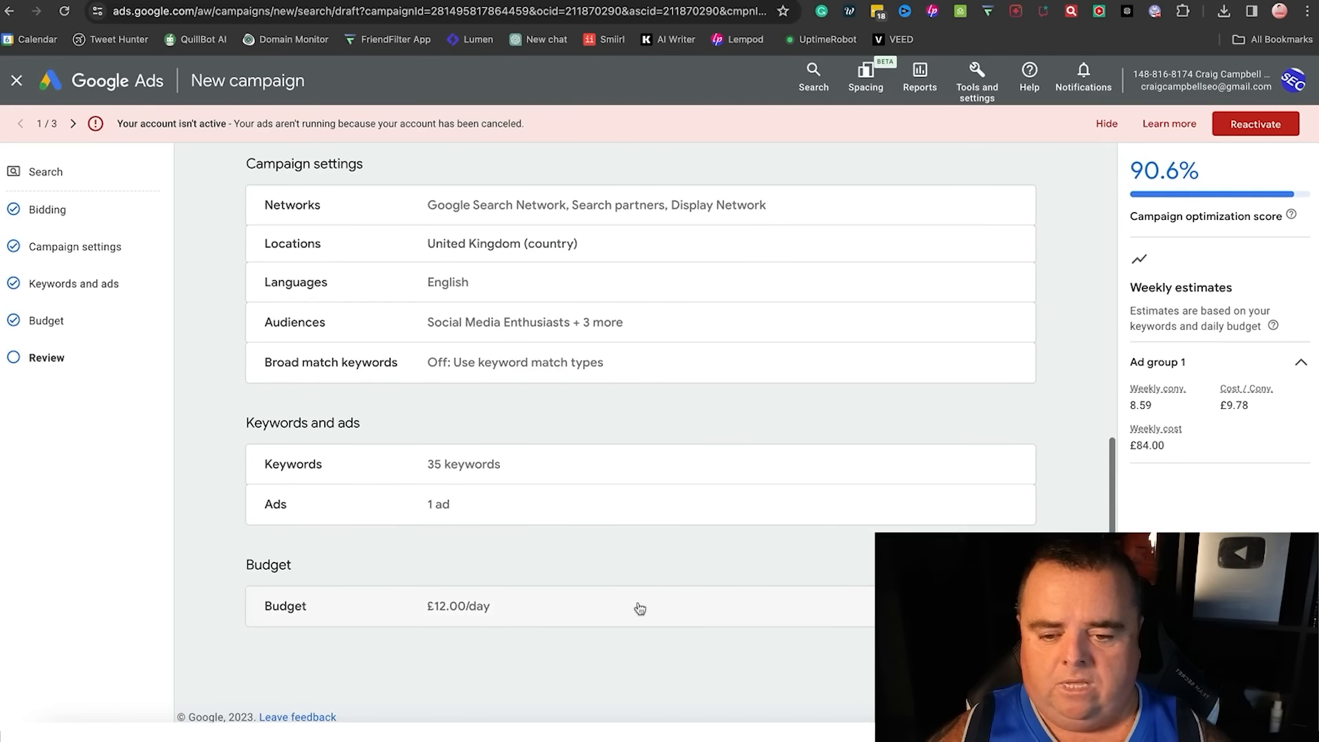
pyautogui.click(480, 608)
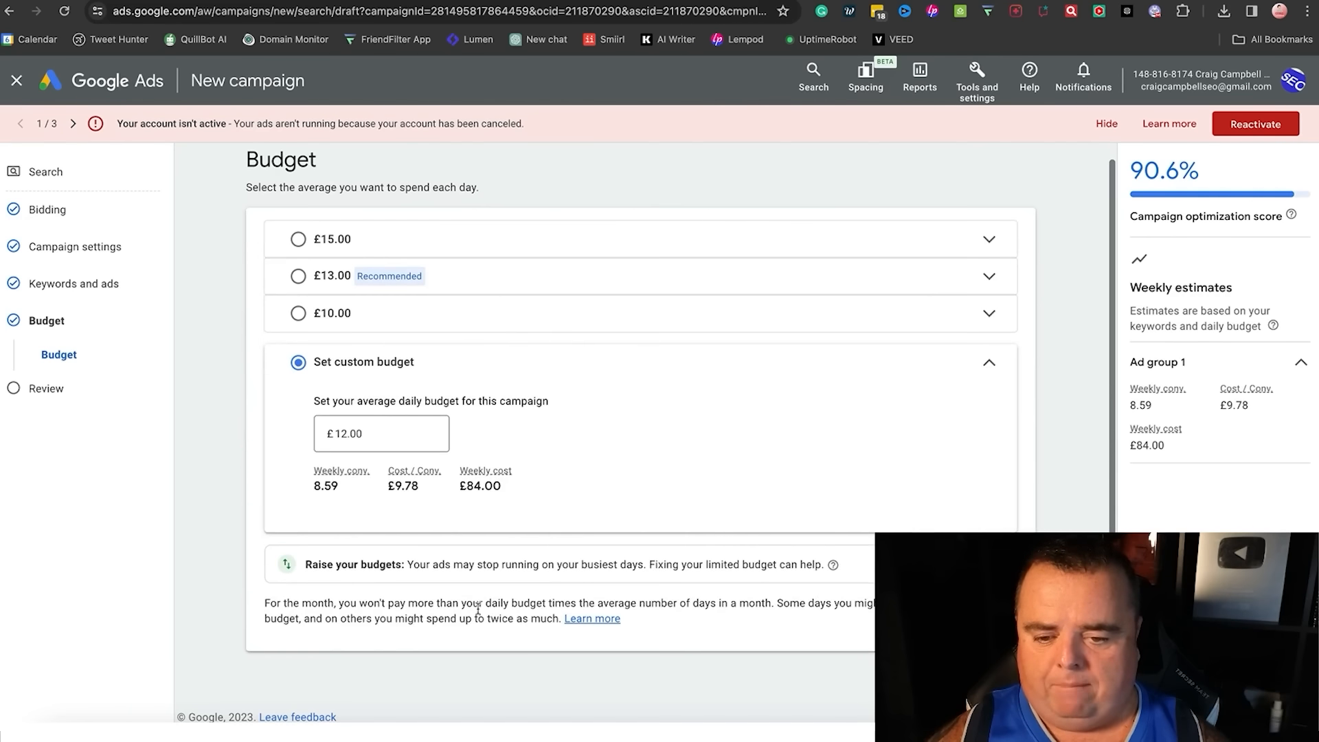
pyautogui.doubleClick(357, 434)
pyautogui.write('1')
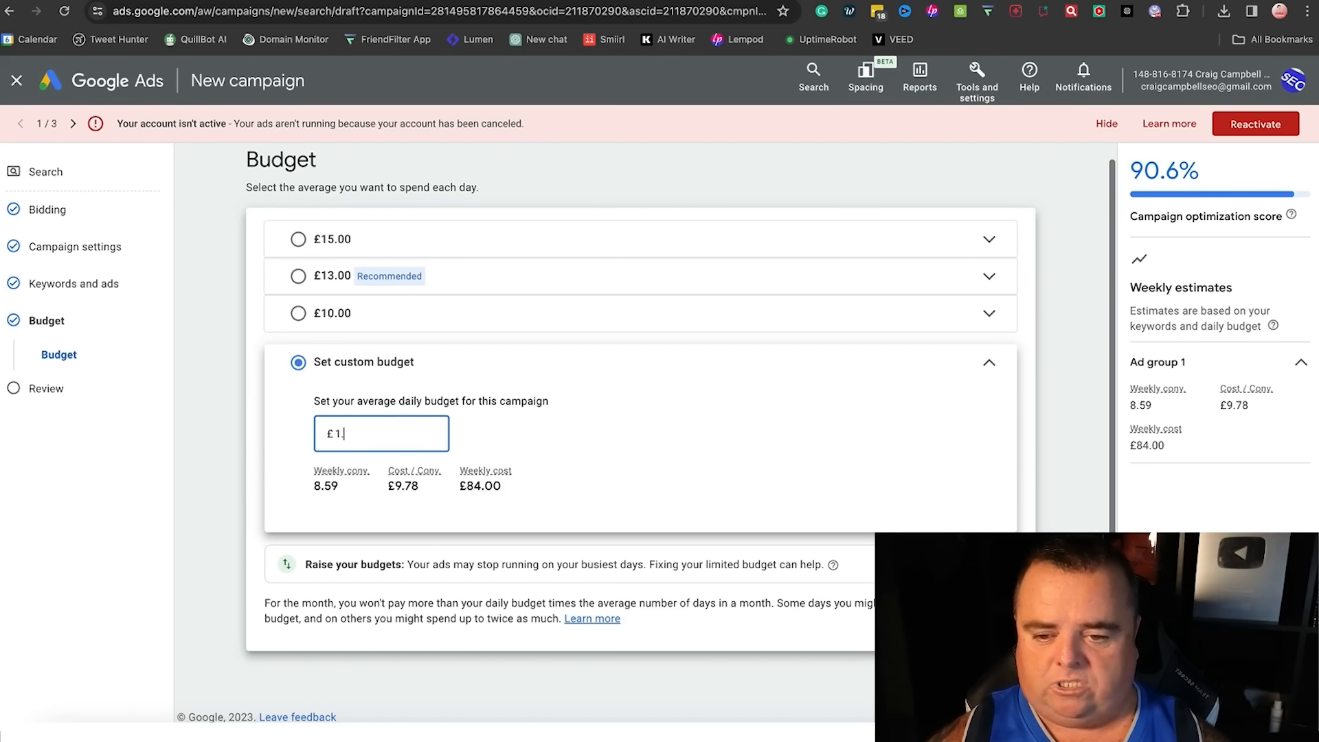
pyautogui.write('.00')
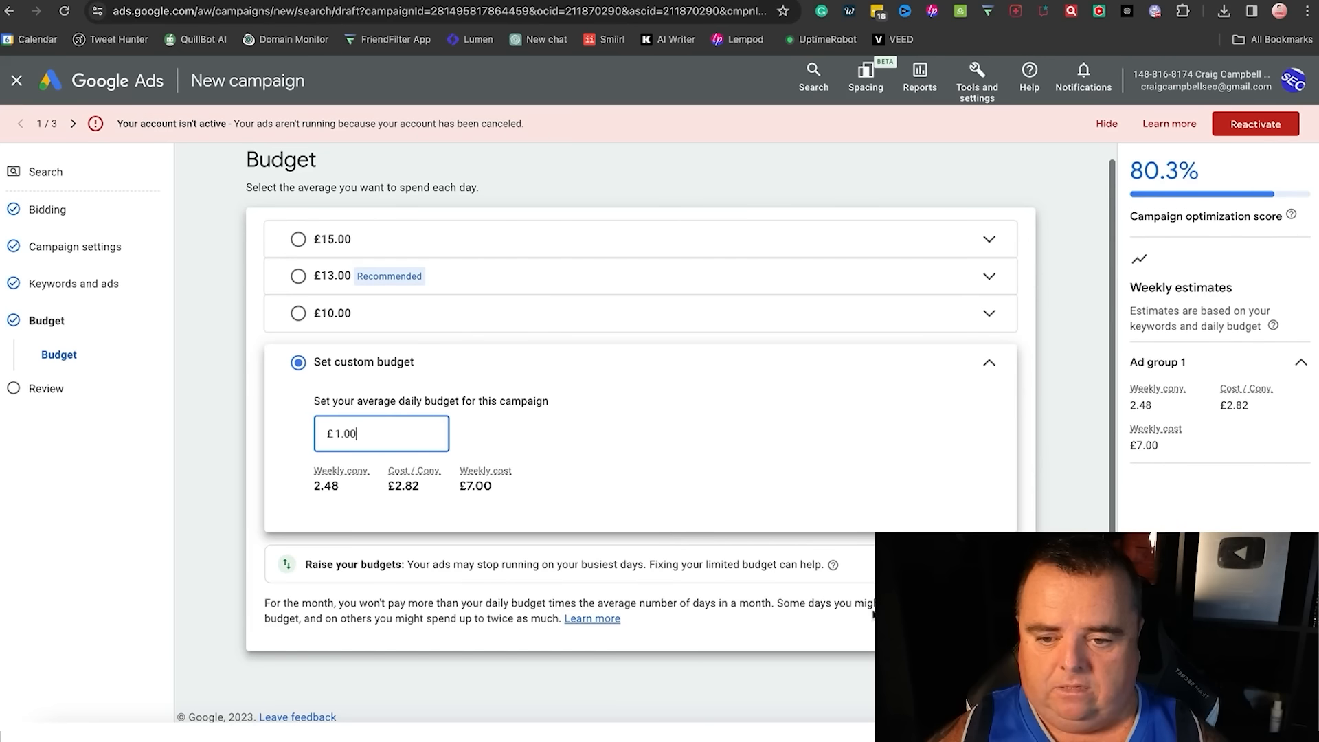
pyautogui.click(1008, 681)
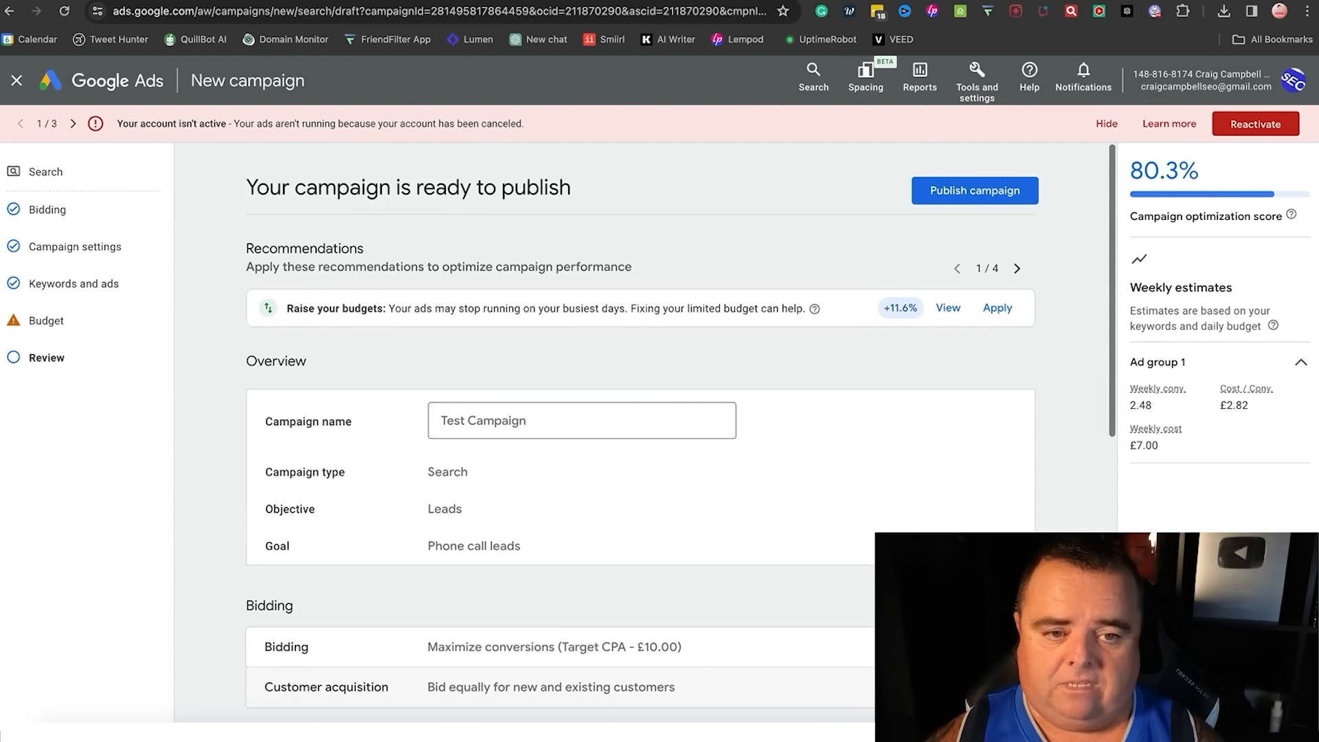
pyautogui.click(977, 187)
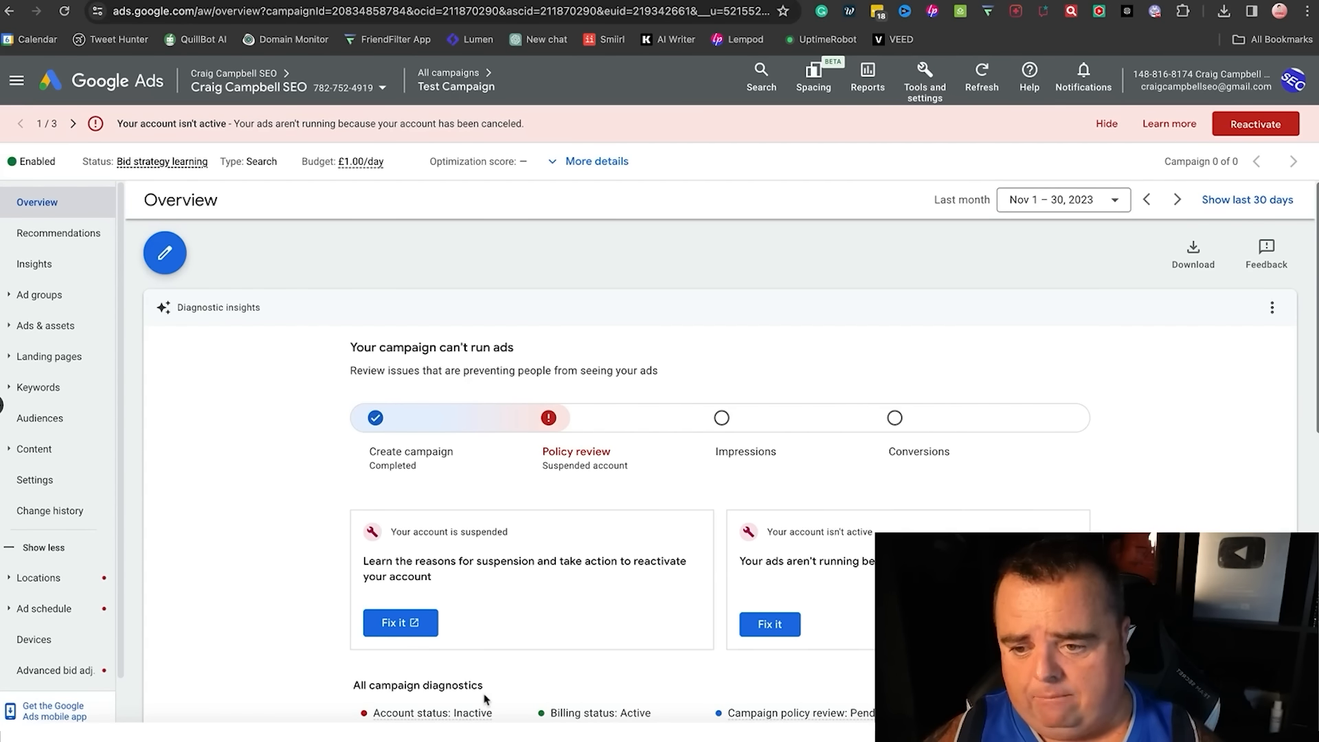
# Open the campaign's search keywords and view the match type options for the internet marketing keyword, leaving them without a change.
pyautogui.click(52, 389)
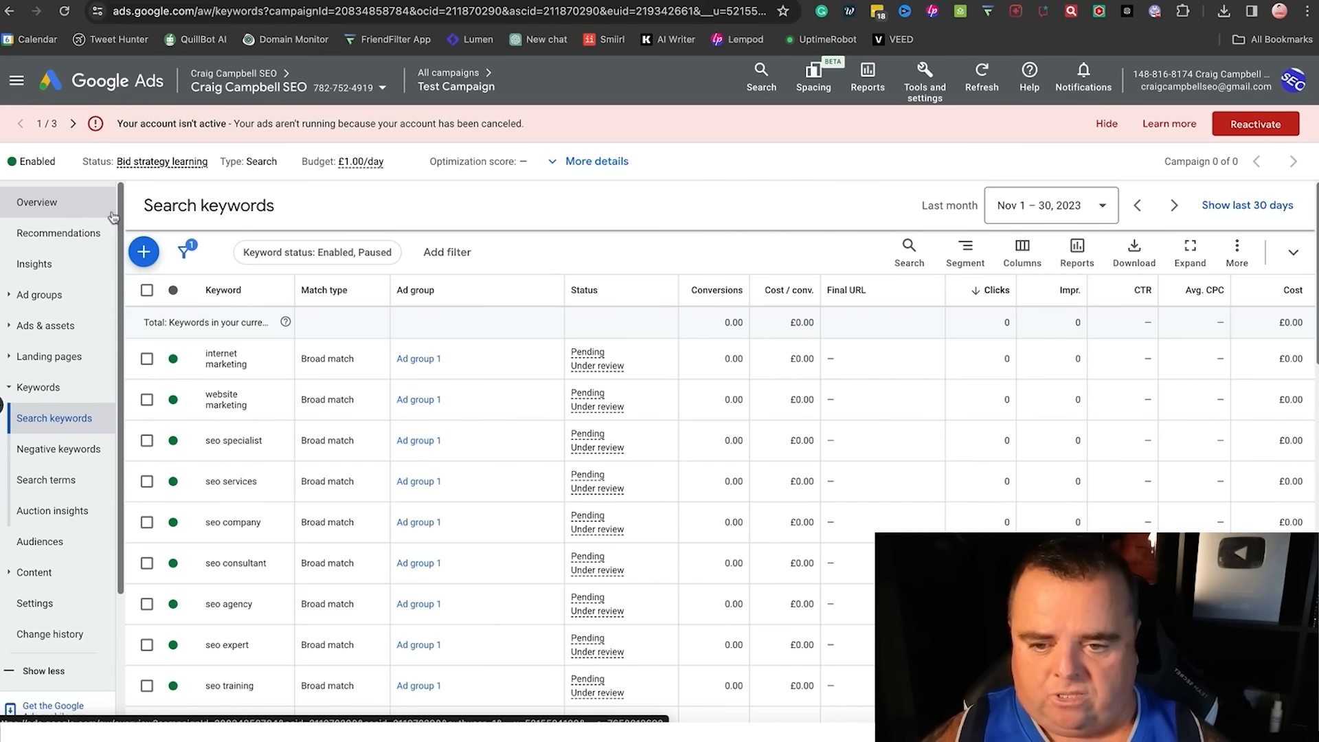
pyautogui.click(359, 362)
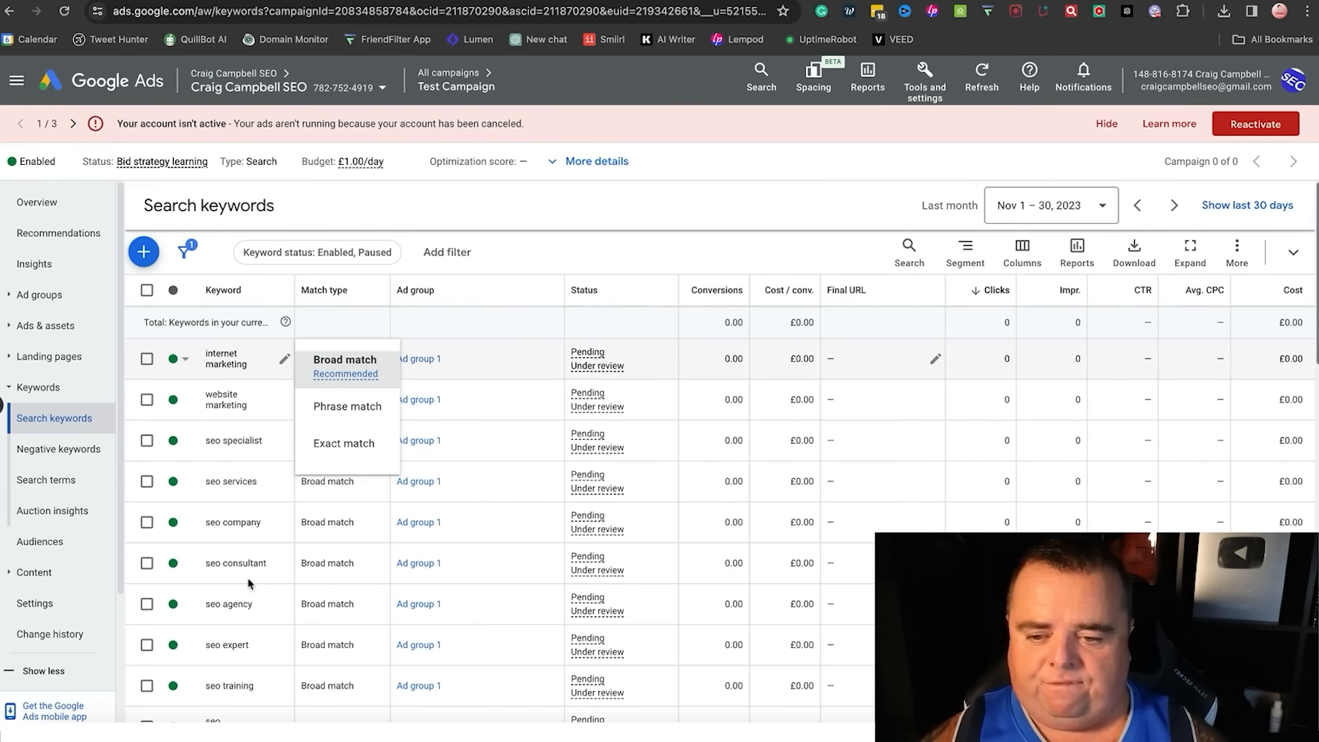
pyautogui.click(261, 558)
# Look through the campaign's search keyword list, examining each keyword's match type and status.
pyautogui.press('Down')
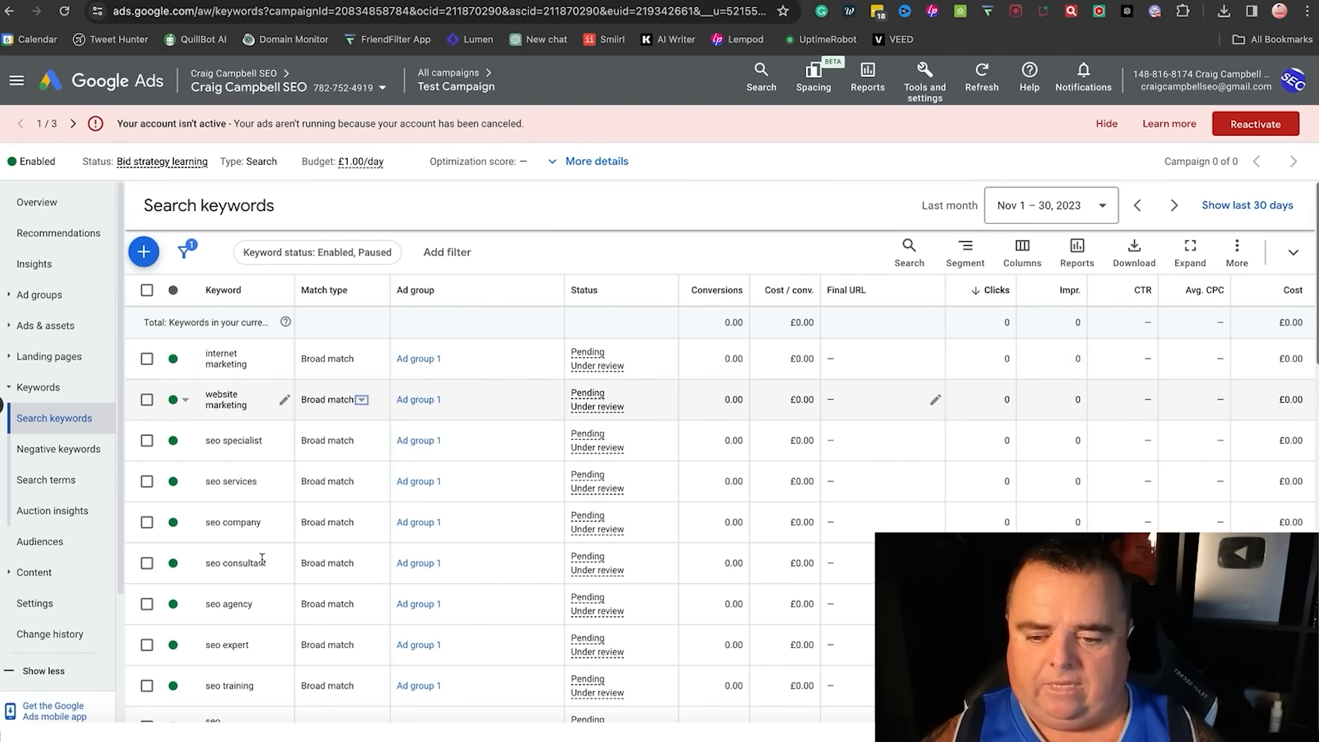
pyautogui.press('Down')
pyautogui.press('Down')
pyautogui.press('Down')
pyautogui.press('Down')
pyautogui.press('Down')
pyautogui.press('Down')
pyautogui.press('Down')
pyautogui.press('Down')
pyautogui.press('Down')
pyautogui.press('Down')
pyautogui.press('Down')
pyautogui.press('Down')
pyautogui.press('Down')
pyautogui.press('Down')
pyautogui.press('Down')
pyautogui.press('Down')
pyautogui.press('Down')
pyautogui.press('Down')
pyautogui.press('Down')
pyautogui.press('Down')
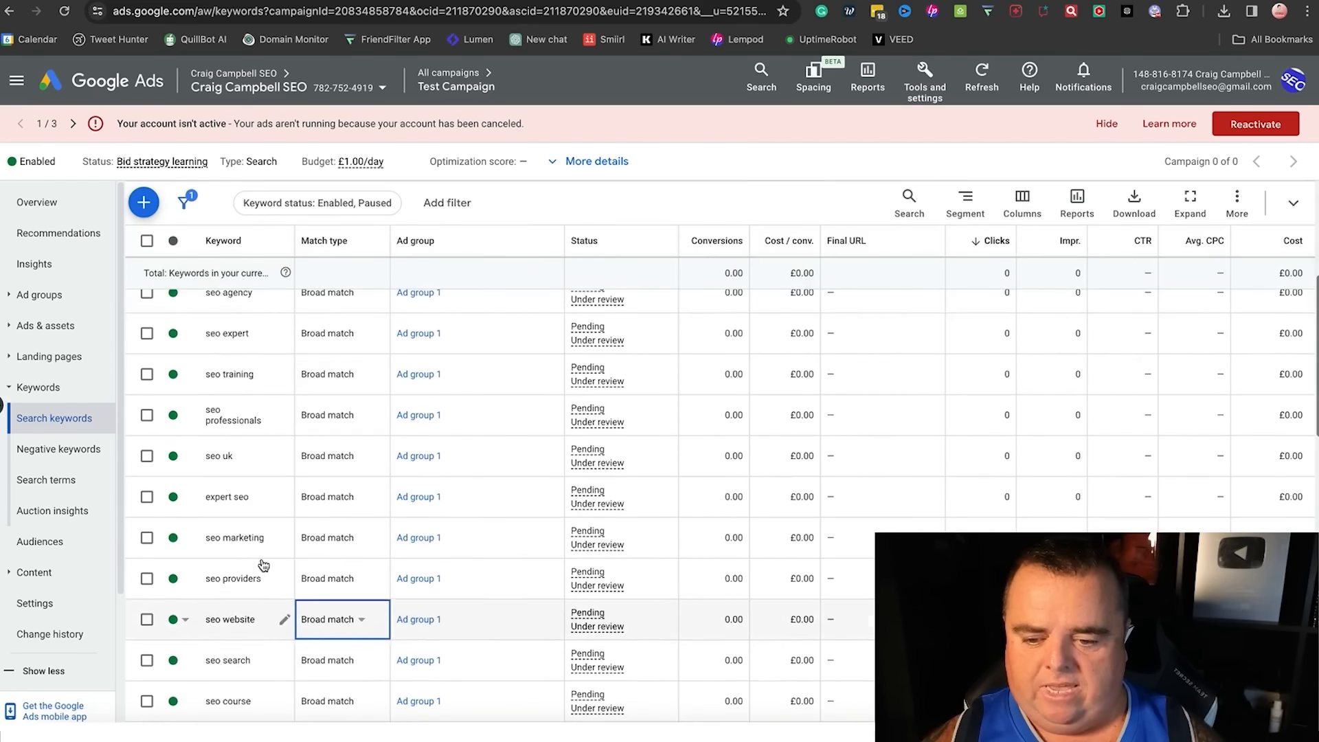
# Examine the remaining search keywords further down the list and view the match type options for the best seo expert keyword.
pyautogui.press('Down')
pyautogui.press('Down')
pyautogui.press('Down')
pyautogui.press('Down')
pyautogui.press('Down')
pyautogui.press('Down')
pyautogui.press('Down')
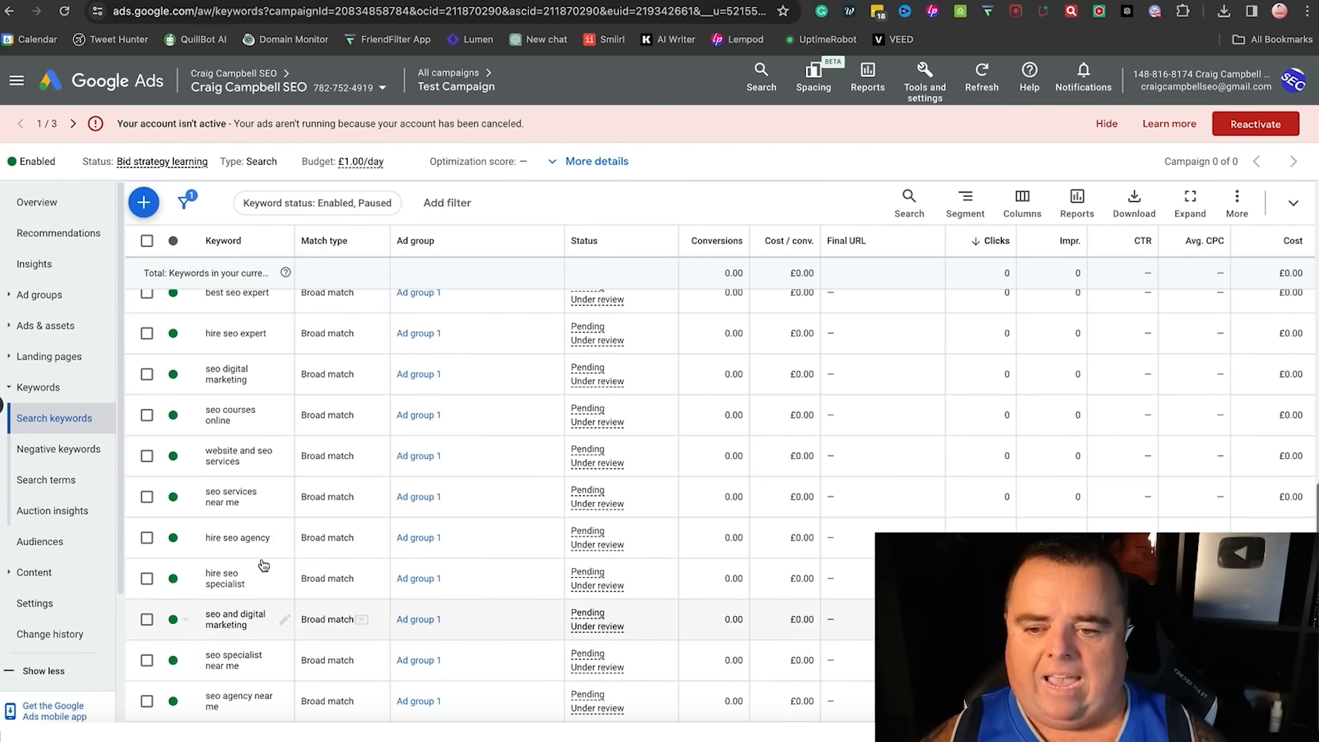
pyautogui.press('Up')
pyautogui.press('Up')
pyautogui.press('Up')
pyautogui.press('Up')
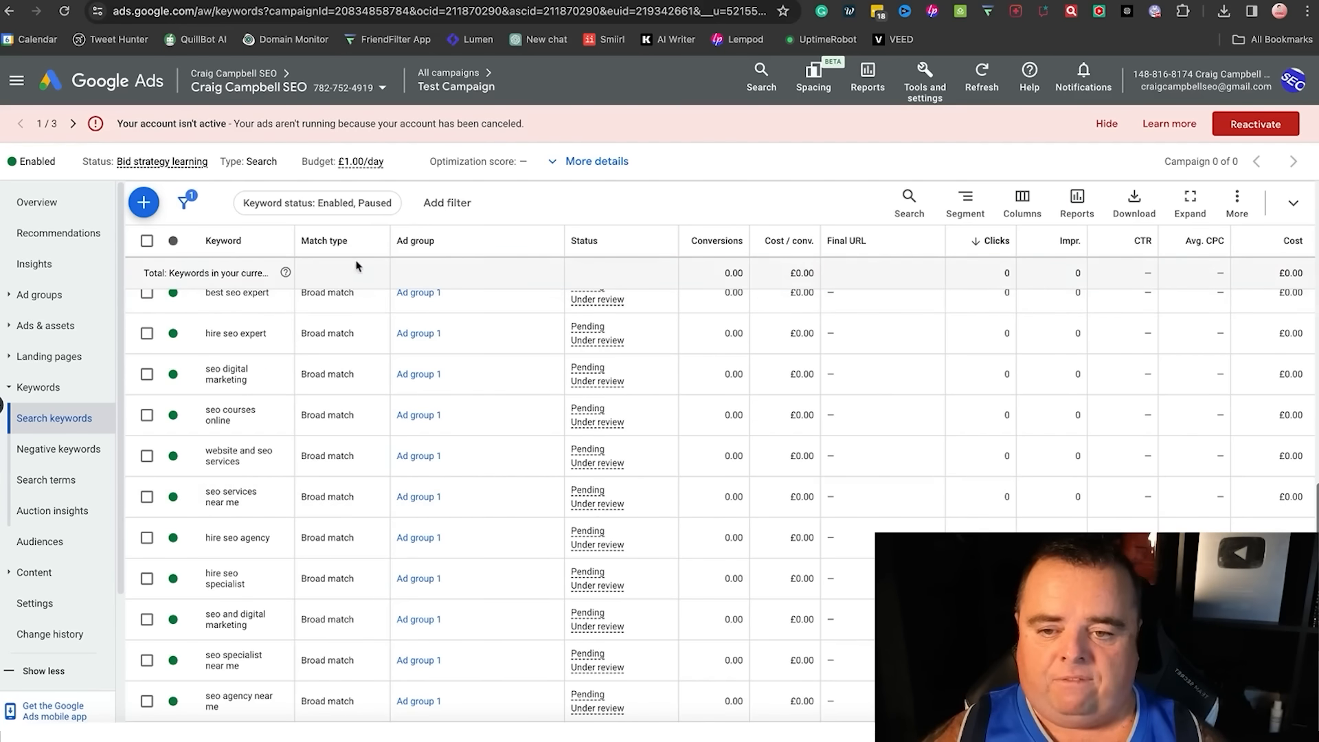
pyautogui.click(358, 301)
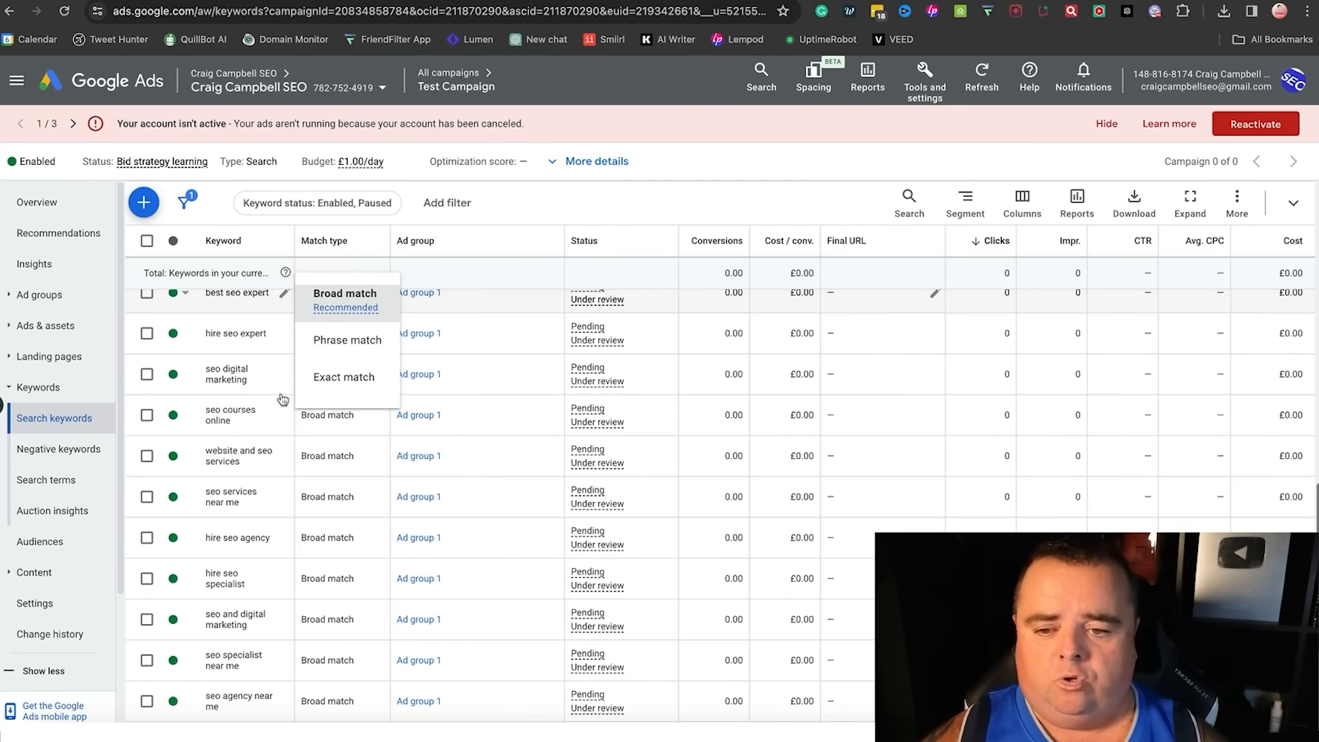
# Change the match type of all the campaign's search keywords to Phrase match in bulk, without keeping the original keywords as duplicates.
pyautogui.click(147, 242)
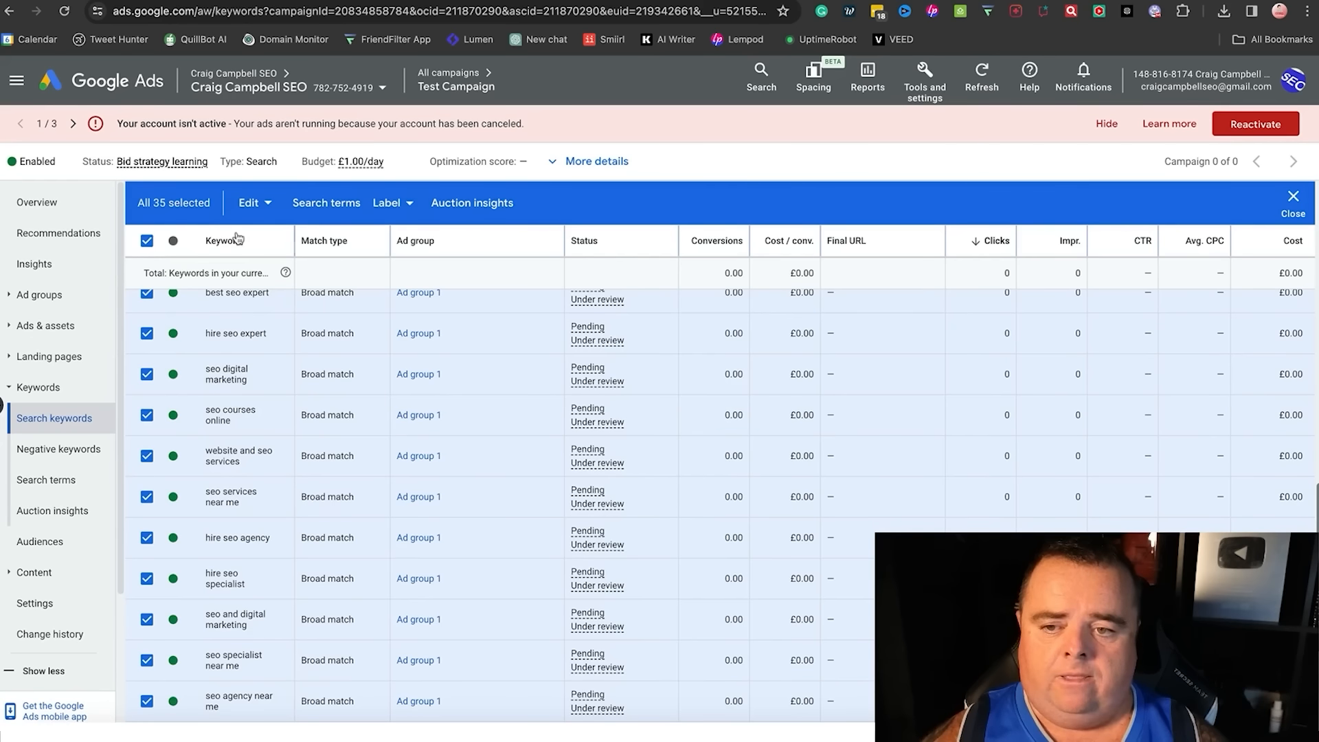
pyautogui.click(258, 204)
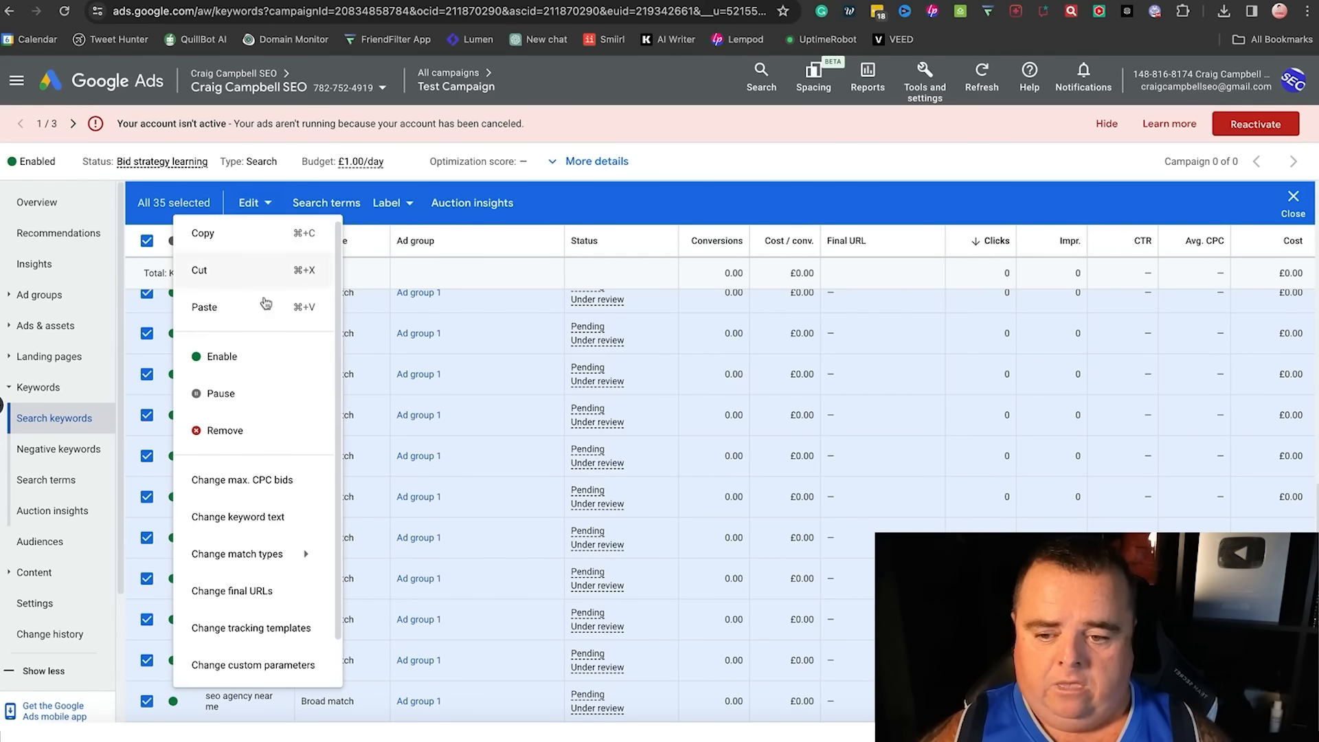
pyautogui.moveTo(280, 552)
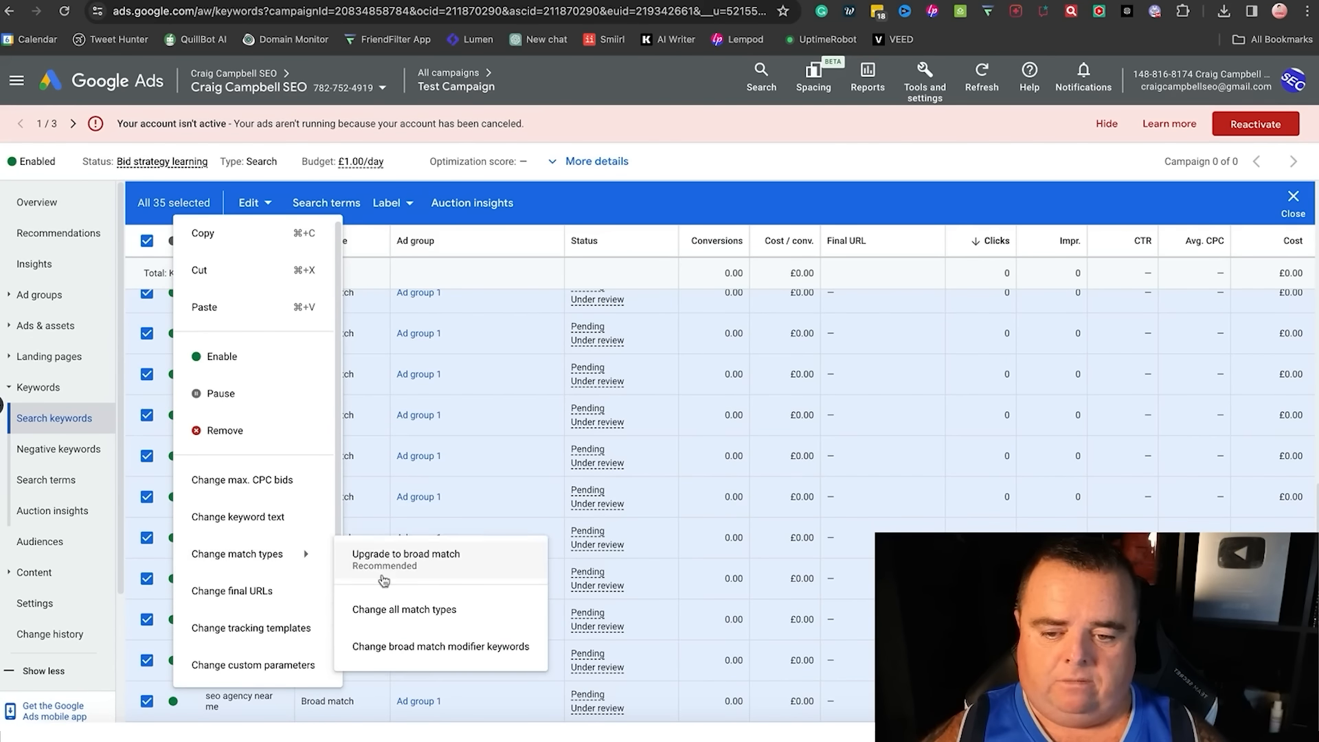
pyautogui.click(412, 617)
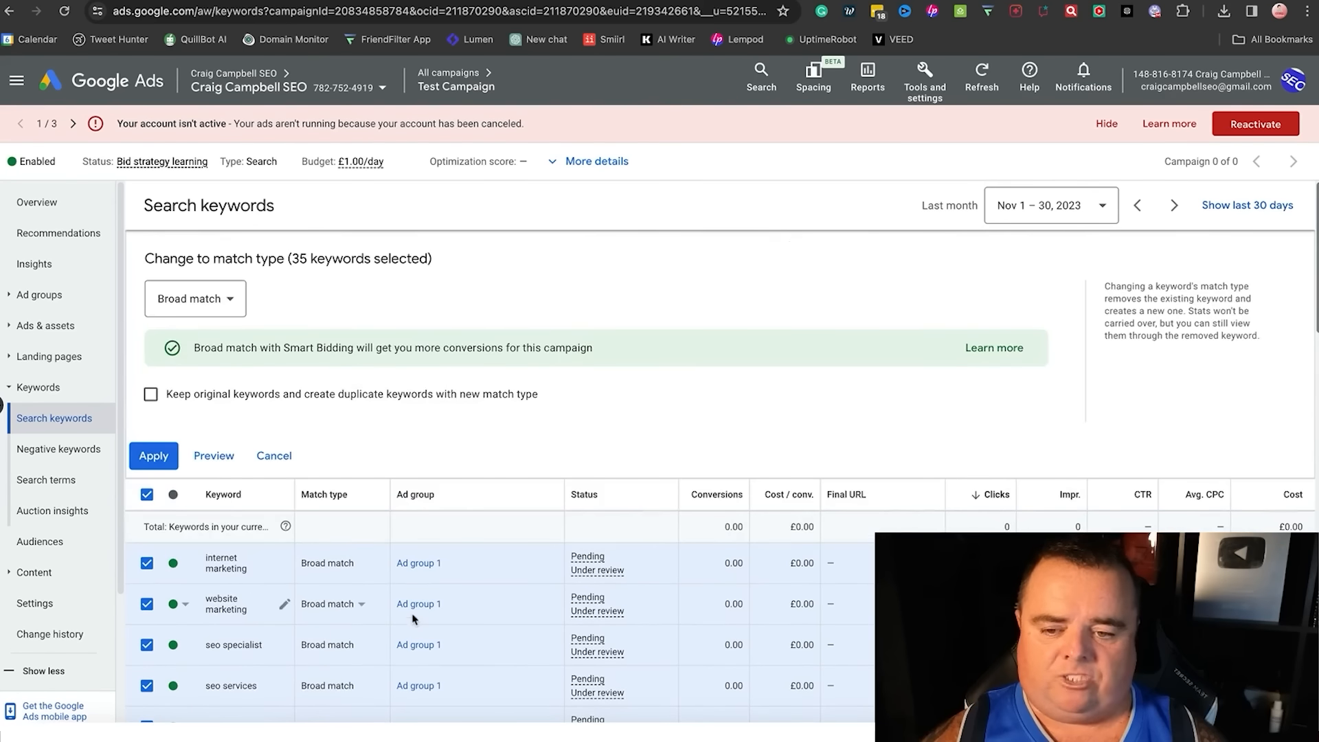
pyautogui.click(232, 302)
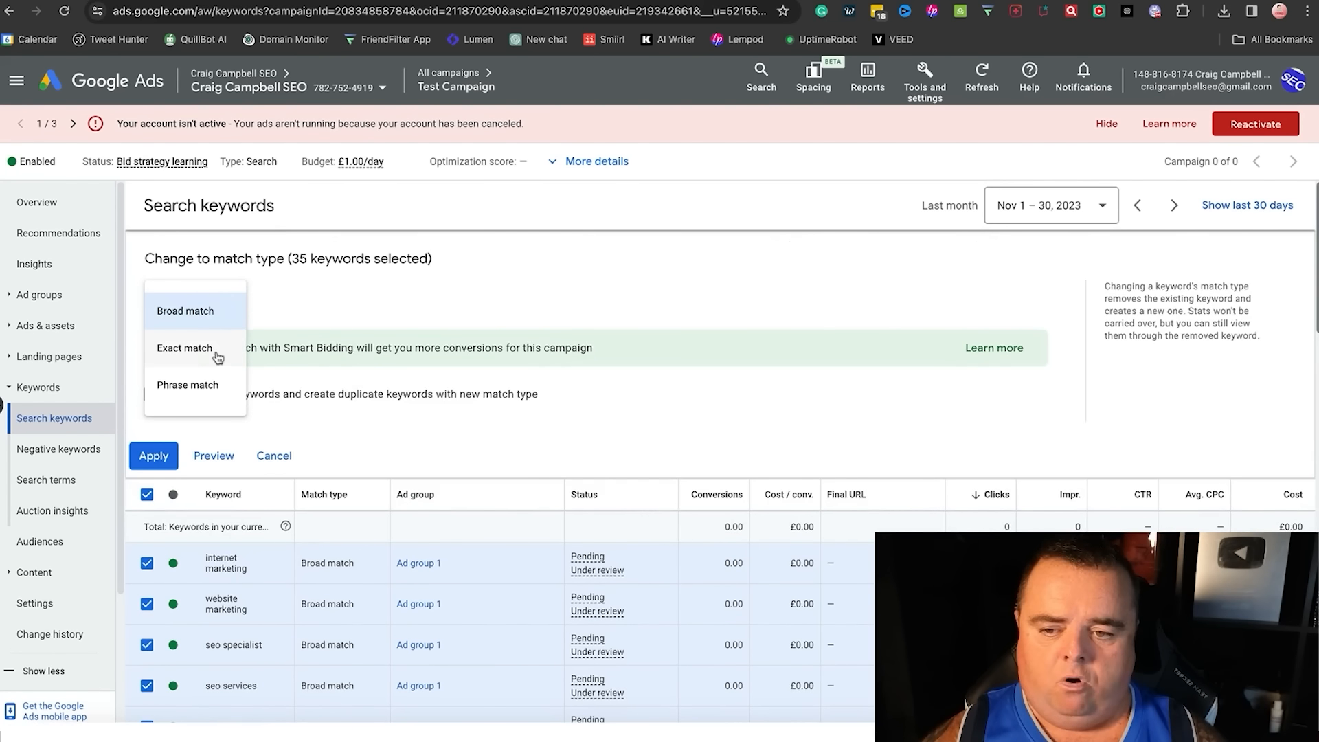
pyautogui.click(185, 384)
pyautogui.click(154, 457)
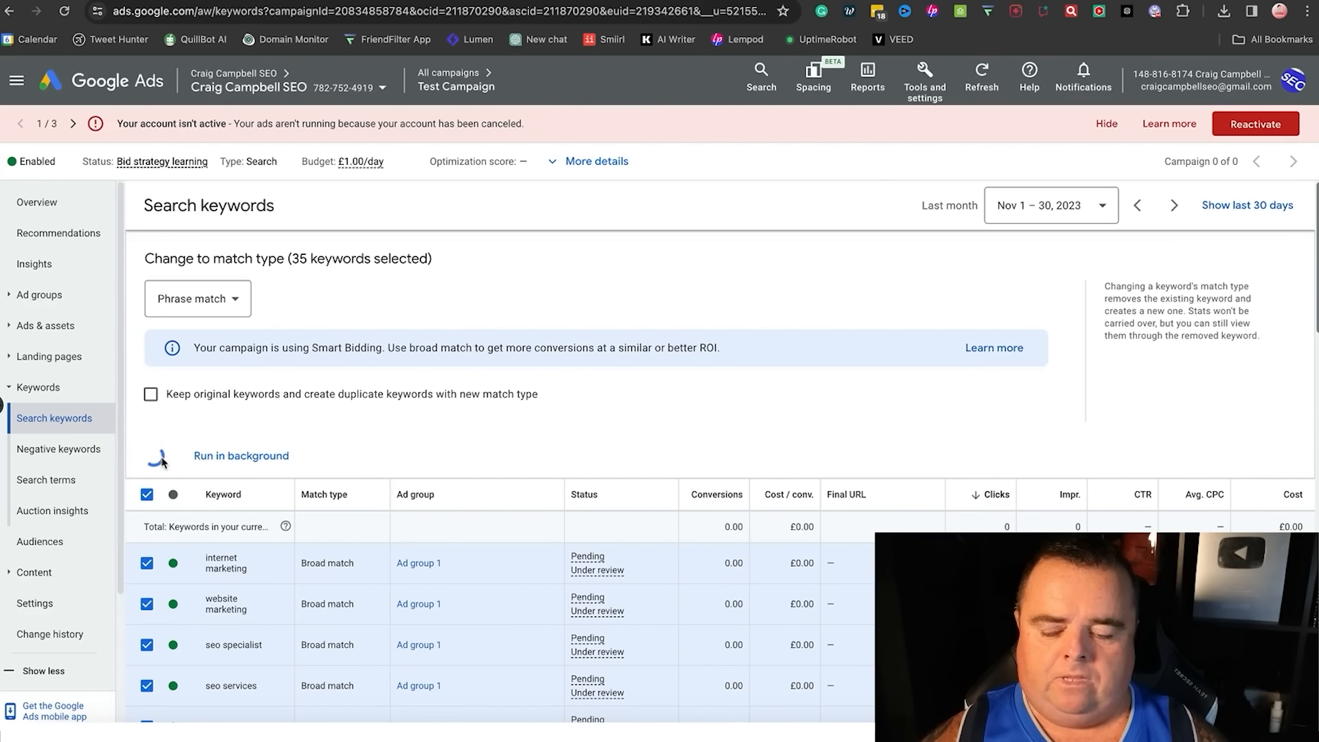